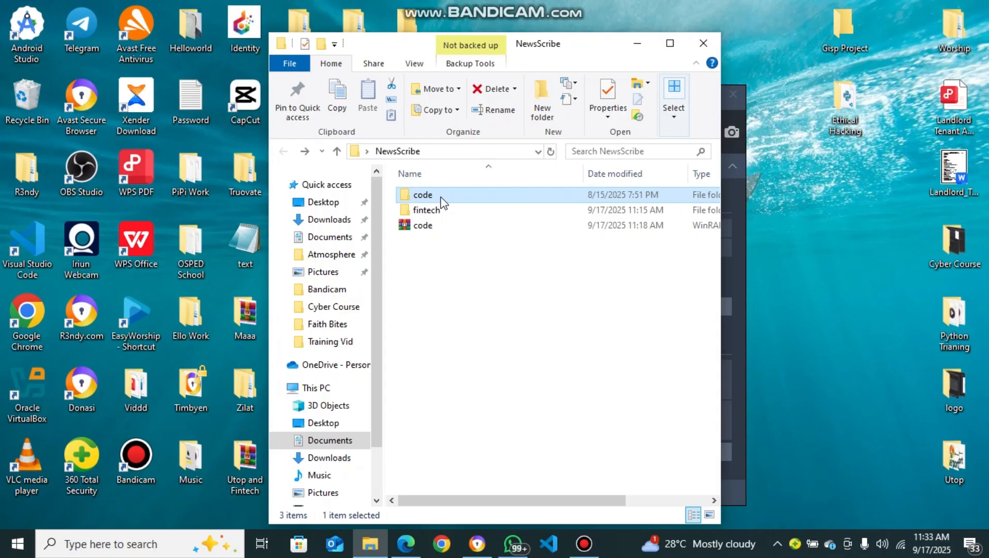
Open the NewsScribe\code folder to list its 27 project items, such as app, config and vendor.
double_click(440, 197)
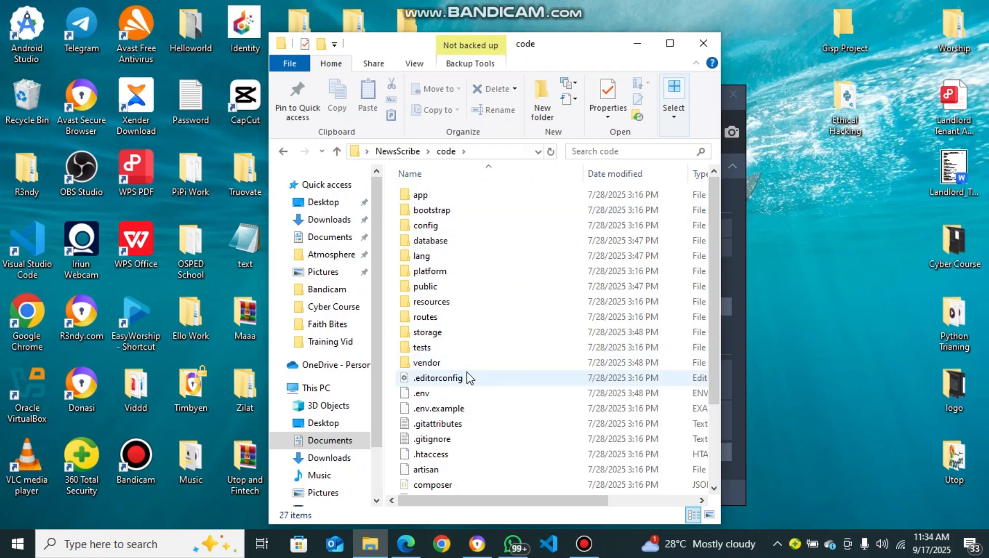
Browse the code folder, select the database SQL file, then go back to the NewsScribe folder.
scroll(467, 371, down, 3)
scroll(466, 371, up, 3)
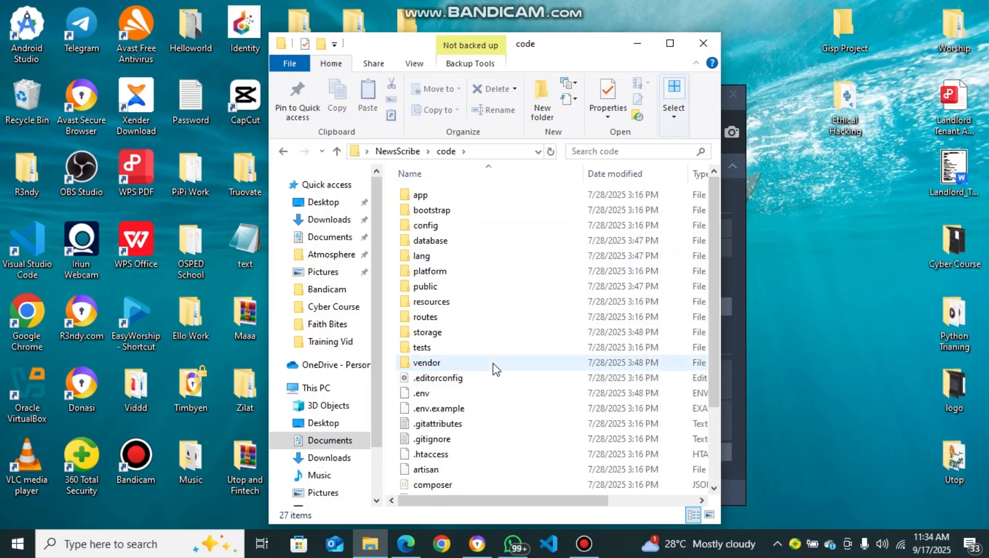
scroll(495, 369, down, 2)
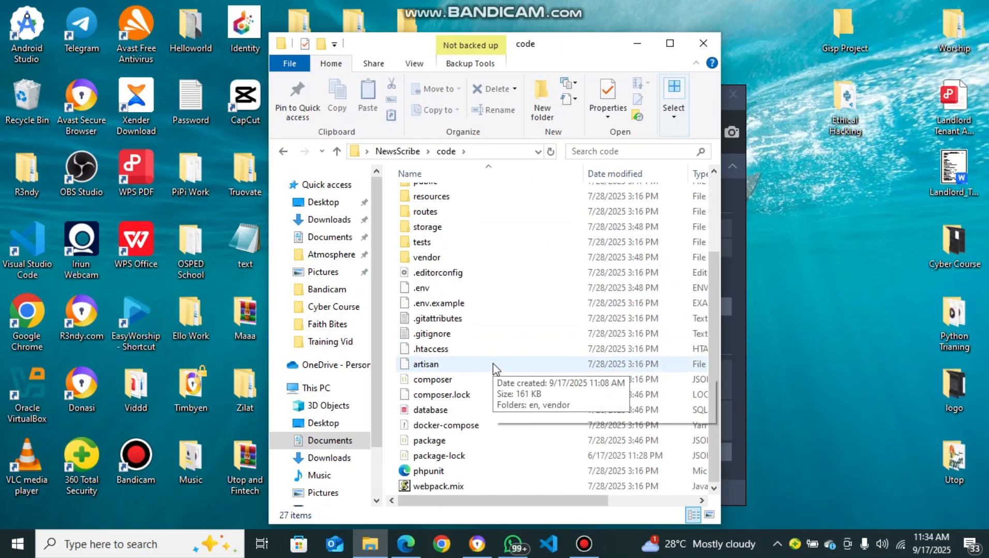
click(461, 411)
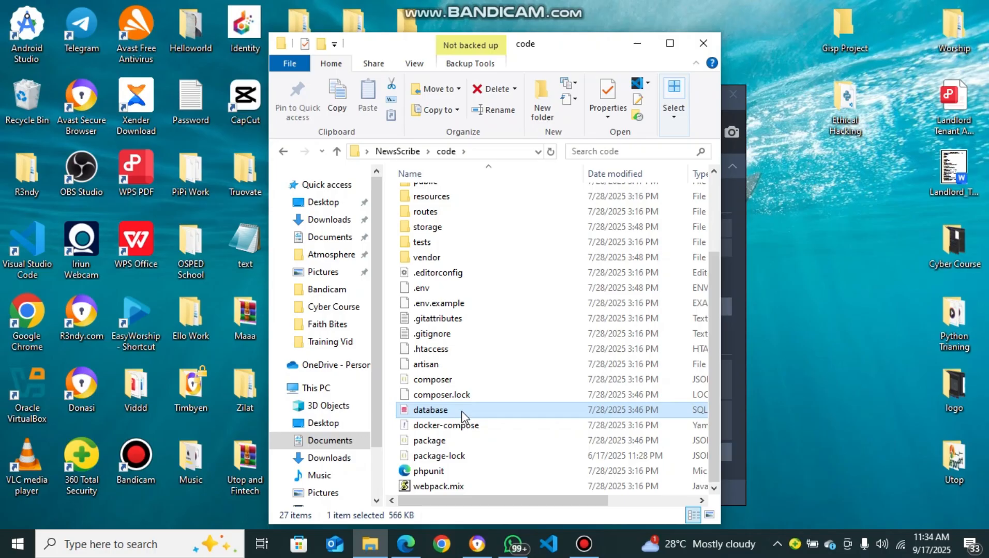
scroll(523, 277, up, 3)
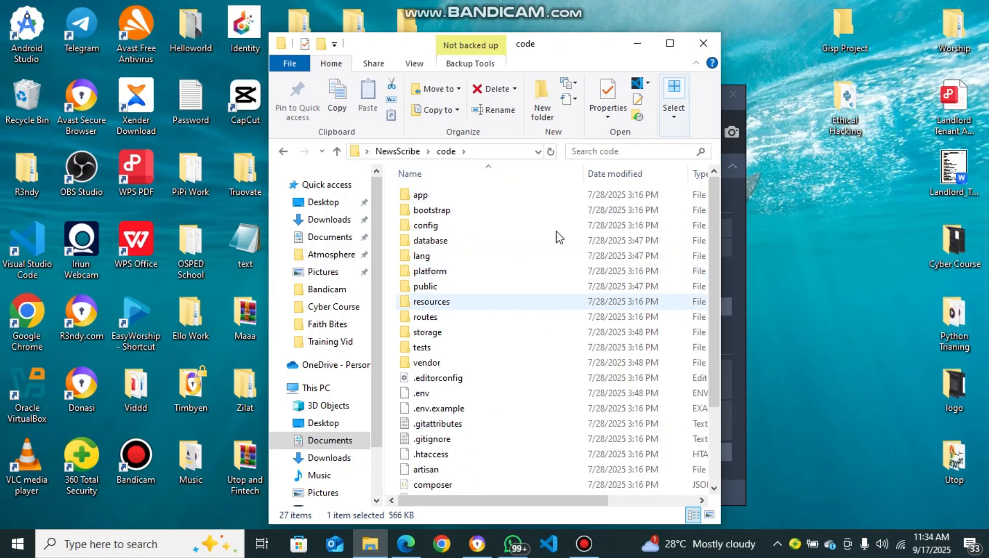
click(284, 153)
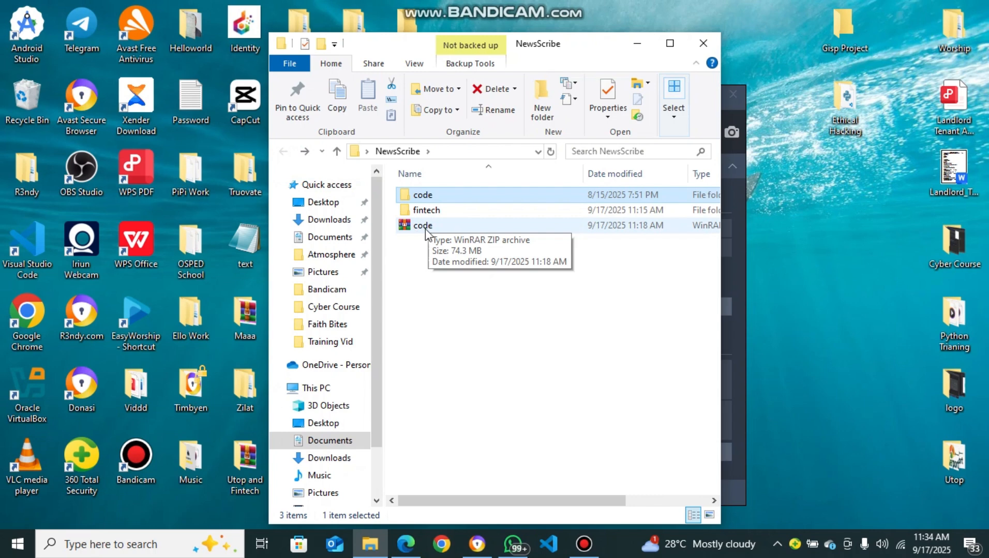
right_click(461, 197)
mouse_move(662, 413)
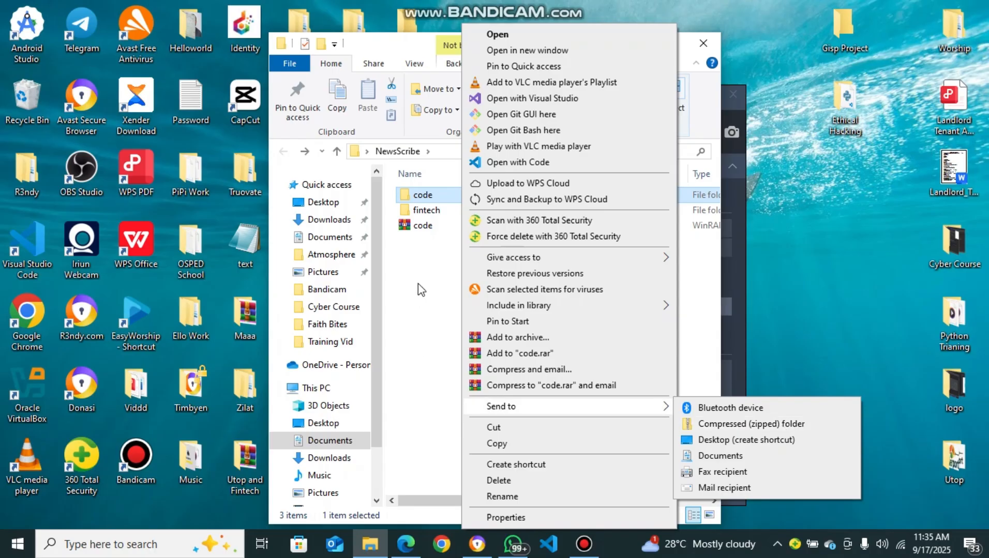
drag(417, 283, 426, 223)
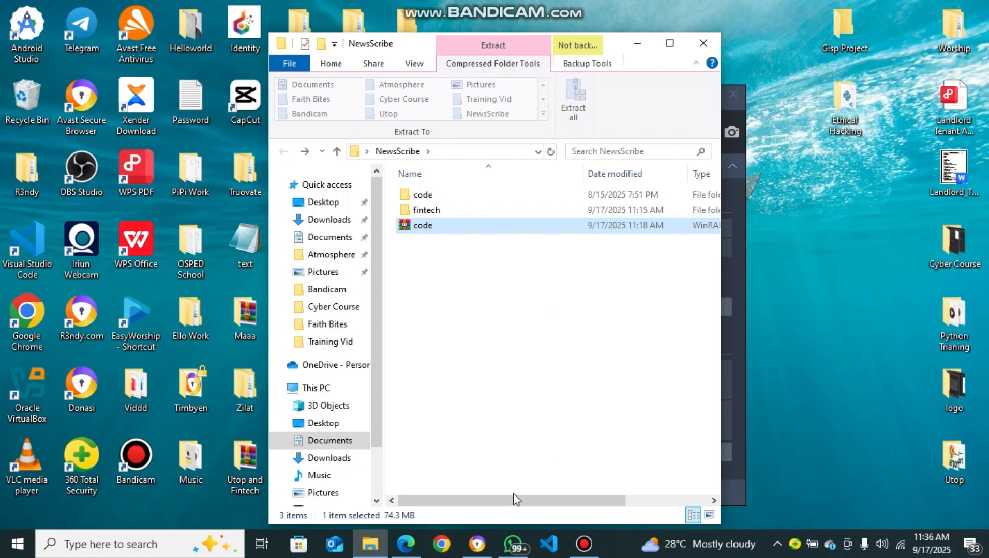
Bring the cPanel - Tools tab to the front in Chrome.
click(477, 547)
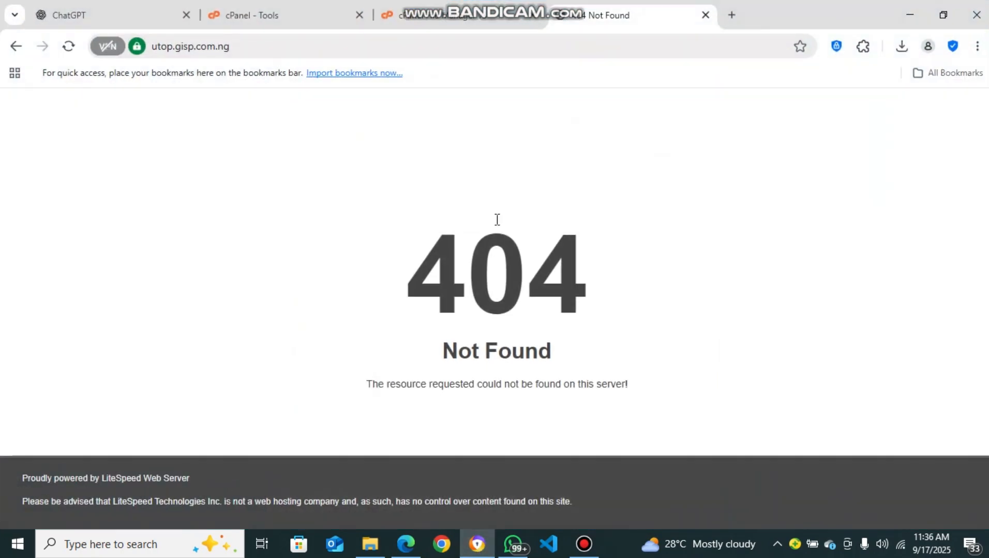
click(288, 21)
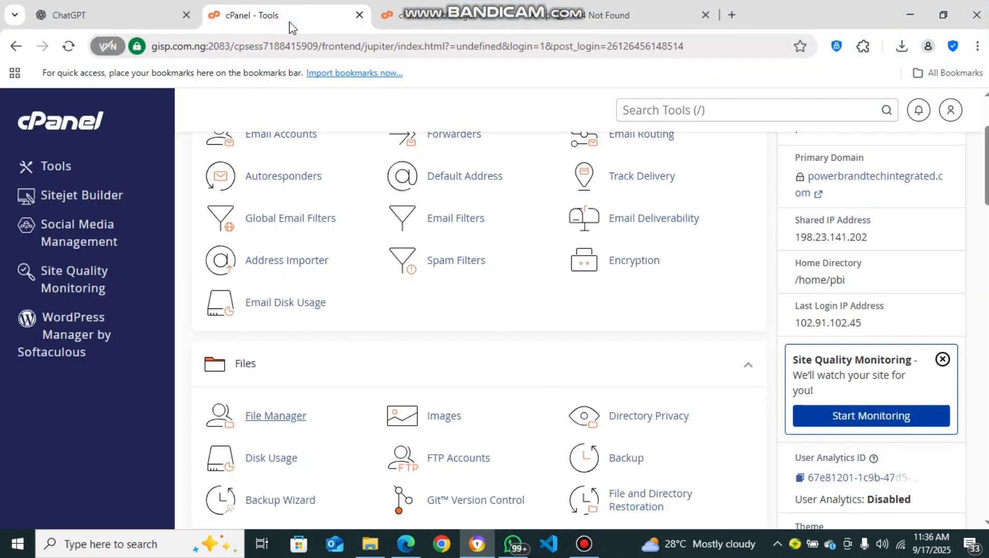
scroll(331, 362, up, 3)
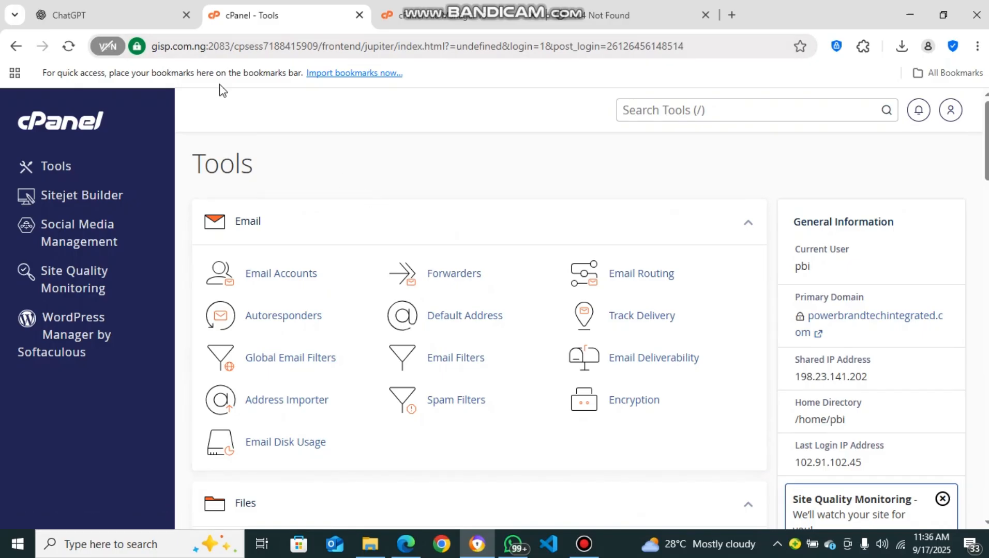
Inspect the gisp.com.ng host in the address bar and look over the Email and Files tool sections.
click(207, 47)
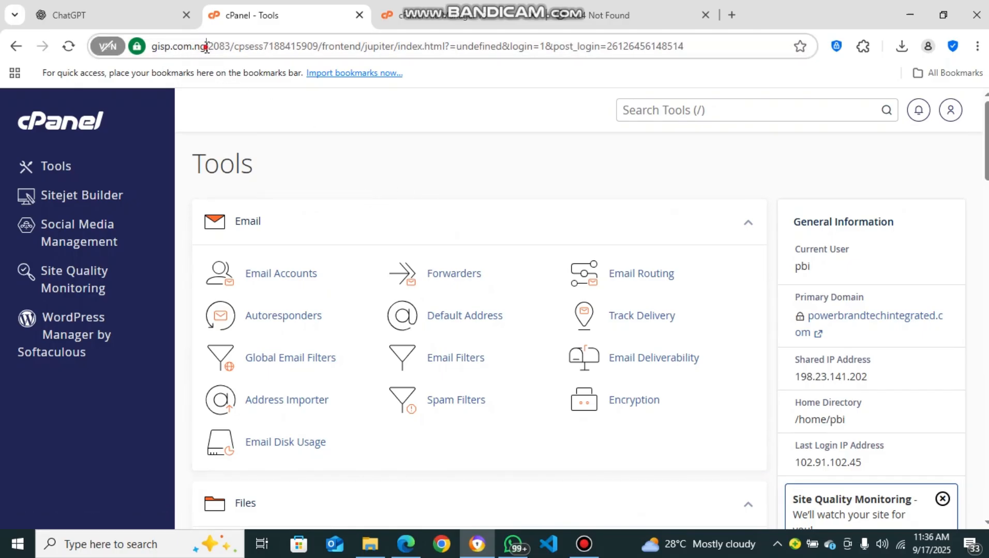
drag(207, 47, 147, 47)
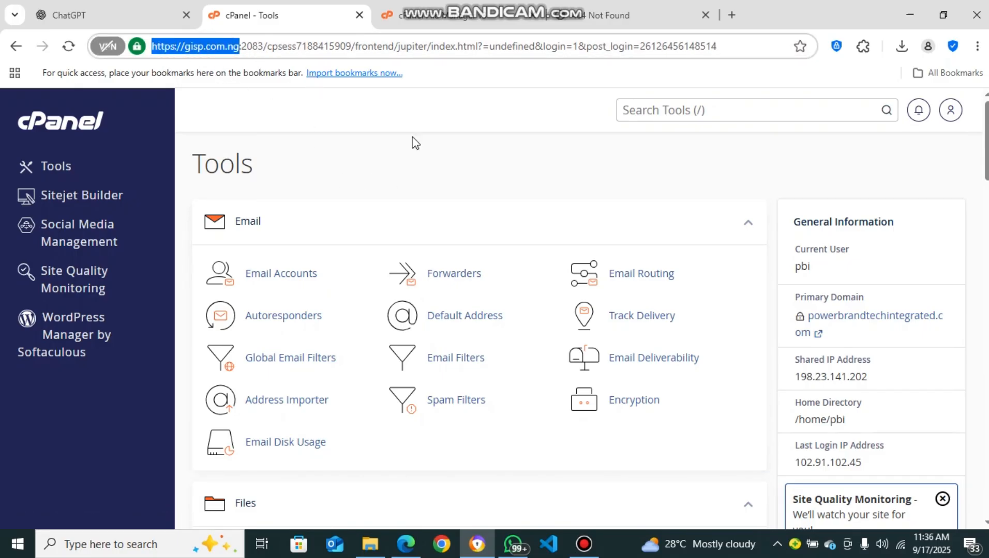
click(439, 170)
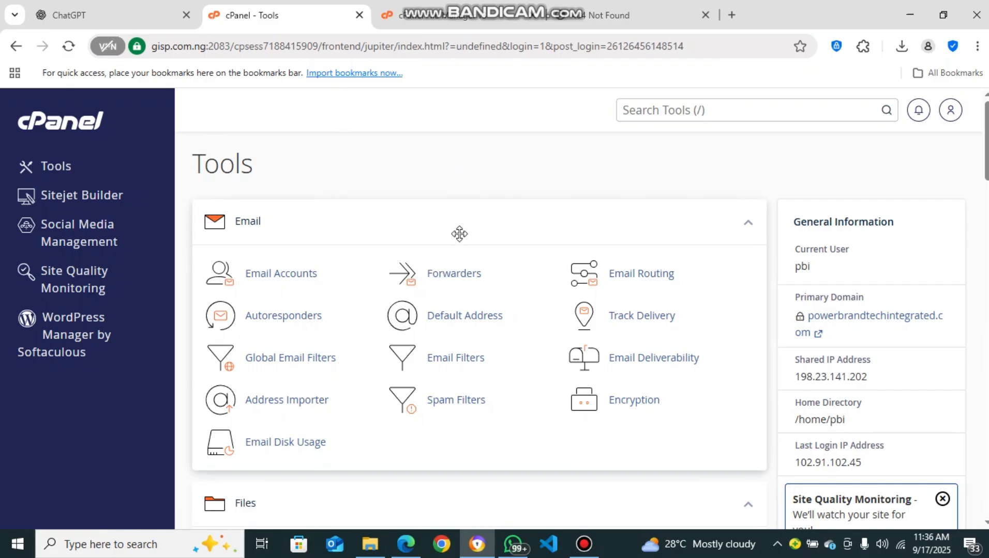
scroll(434, 331, down, 2)
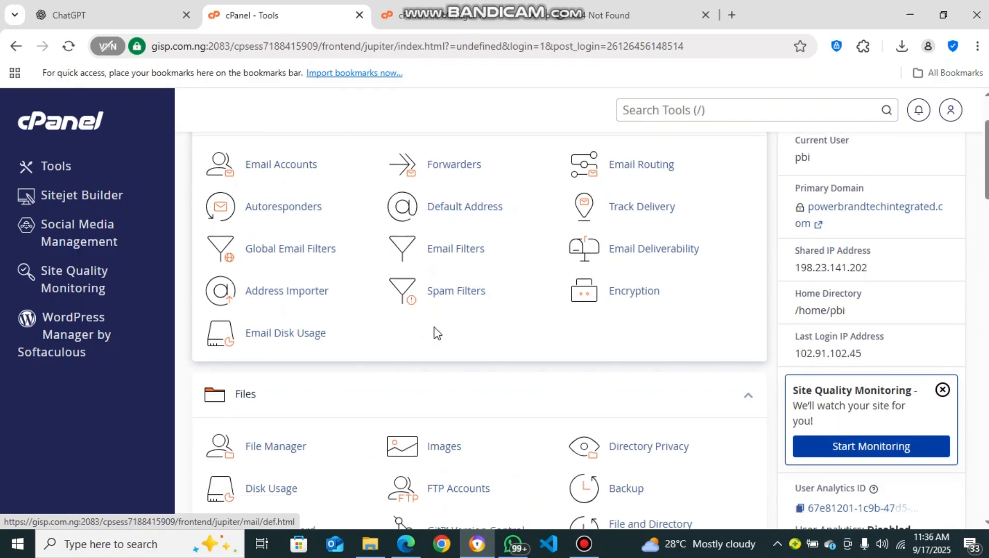
scroll(434, 330, down, 2)
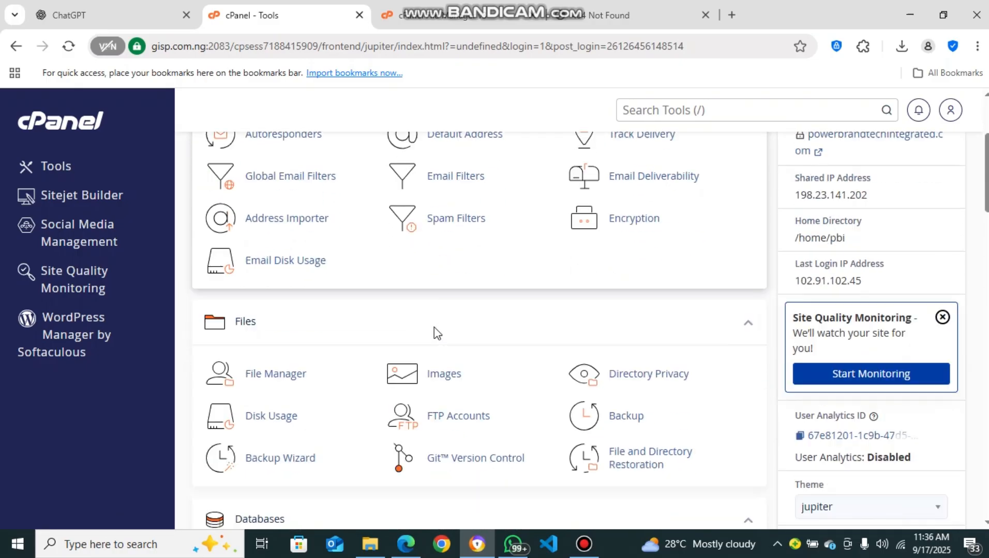
scroll(434, 327, up, 4)
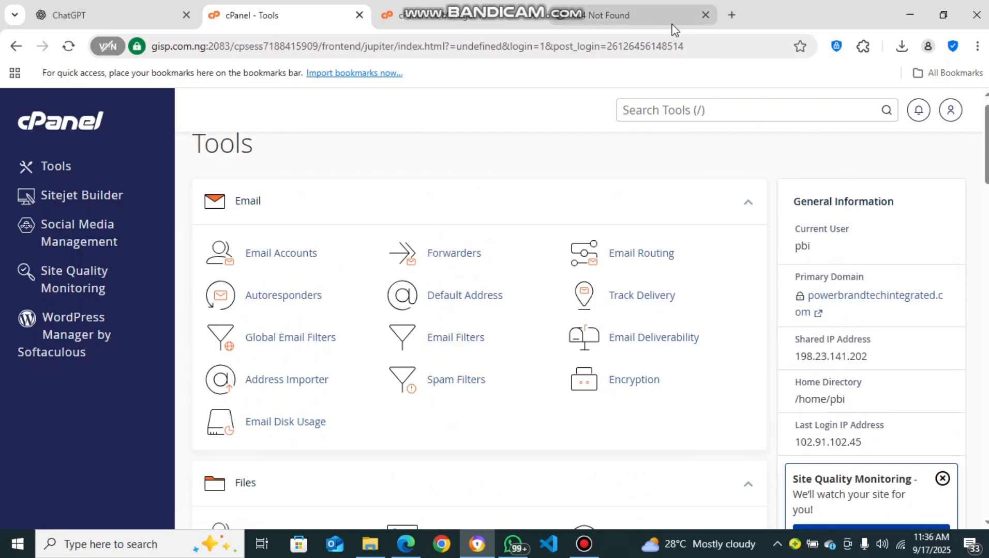
Open a new tab with yoursite.com/cpanel in its address bar, then return to cPanel Tools.
click(731, 15)
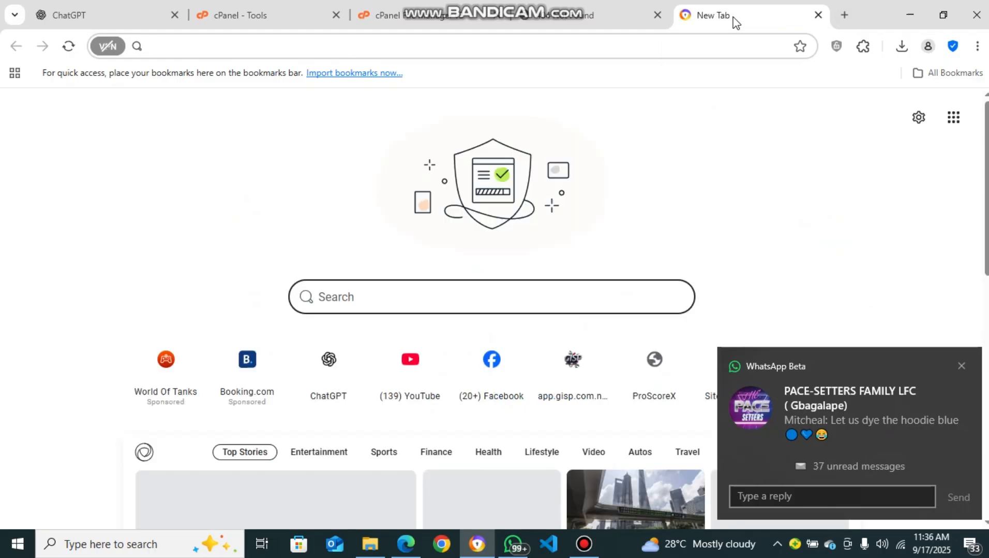
text(yours)
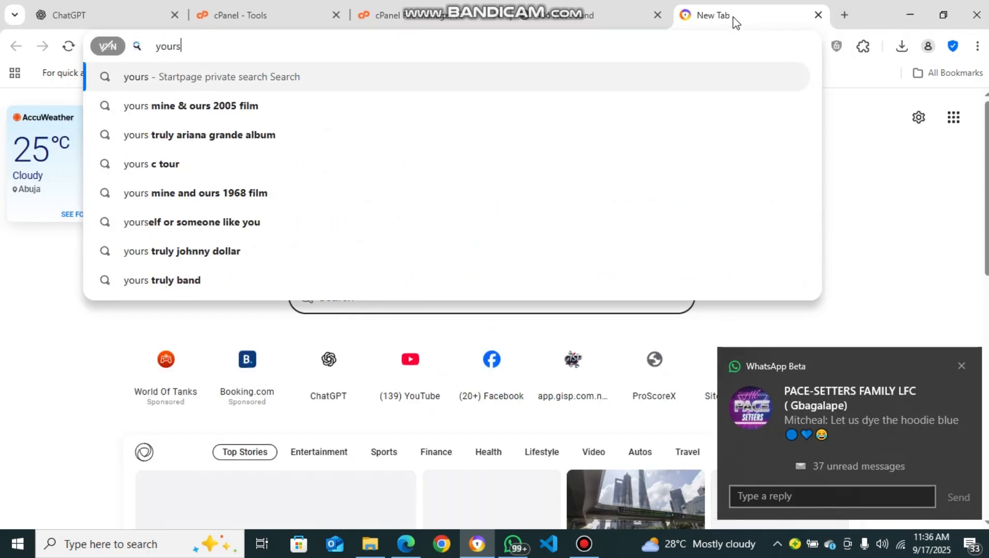
key(BackSpace)
text(site.)
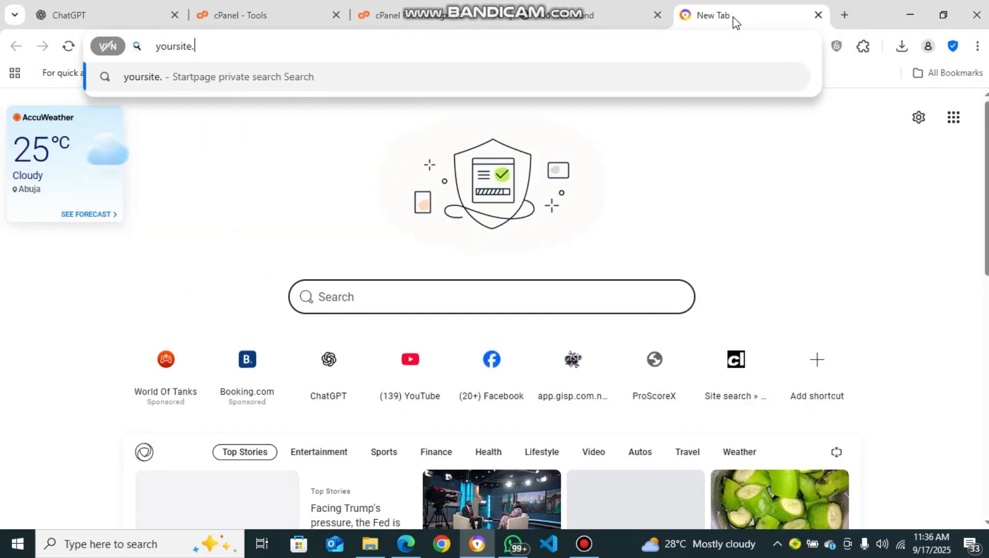
text(com/c)
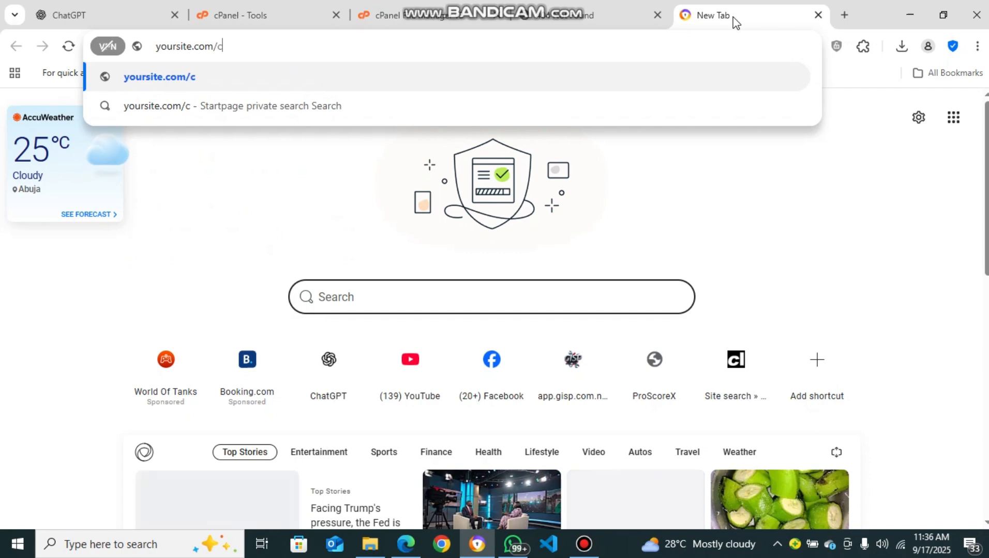
text(panel)
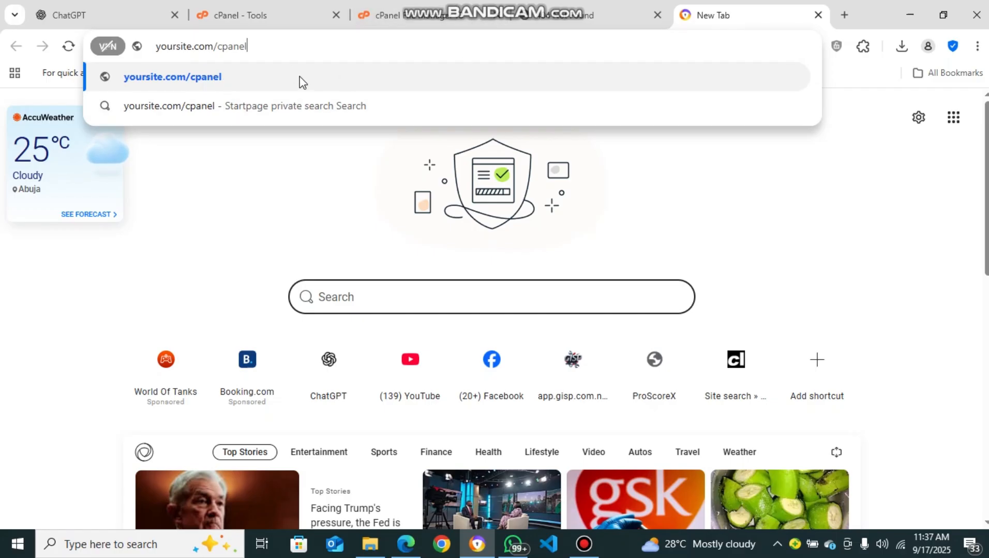
click(247, 7)
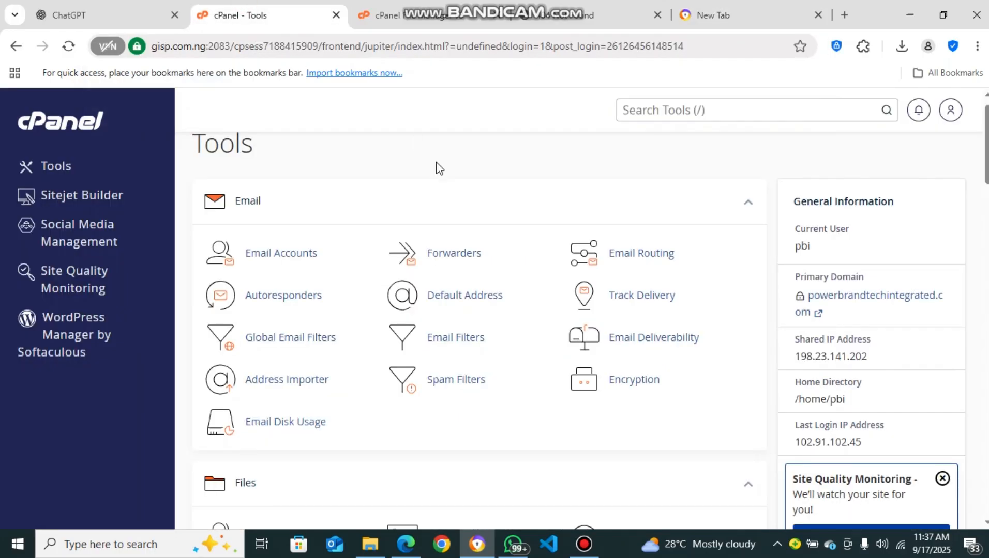
Launch File Manager in a new tab and close a redundant cPanel tab.
scroll(509, 248, down, 5)
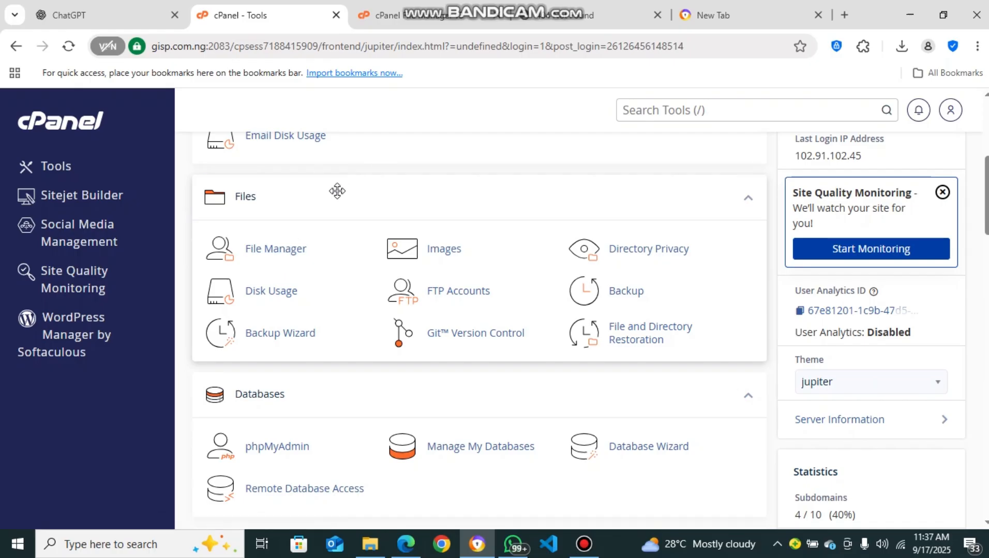
scroll(337, 192, up, 1)
scroll(337, 310, down, 1)
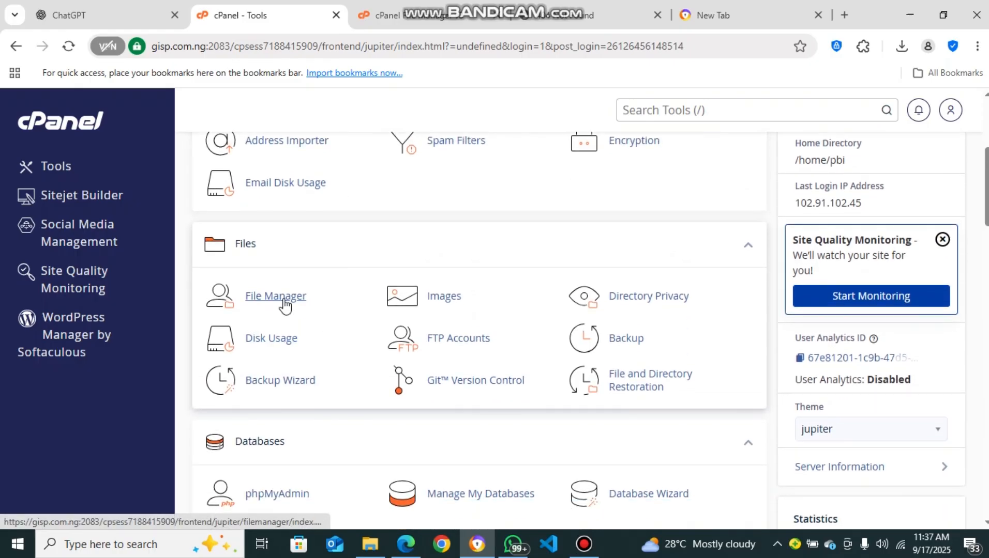
click(283, 299)
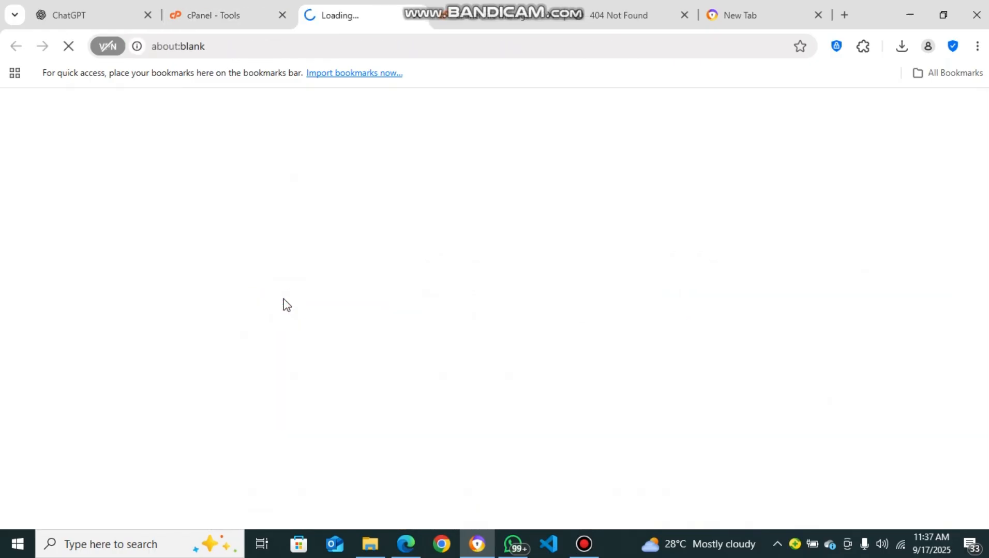
click(556, 18)
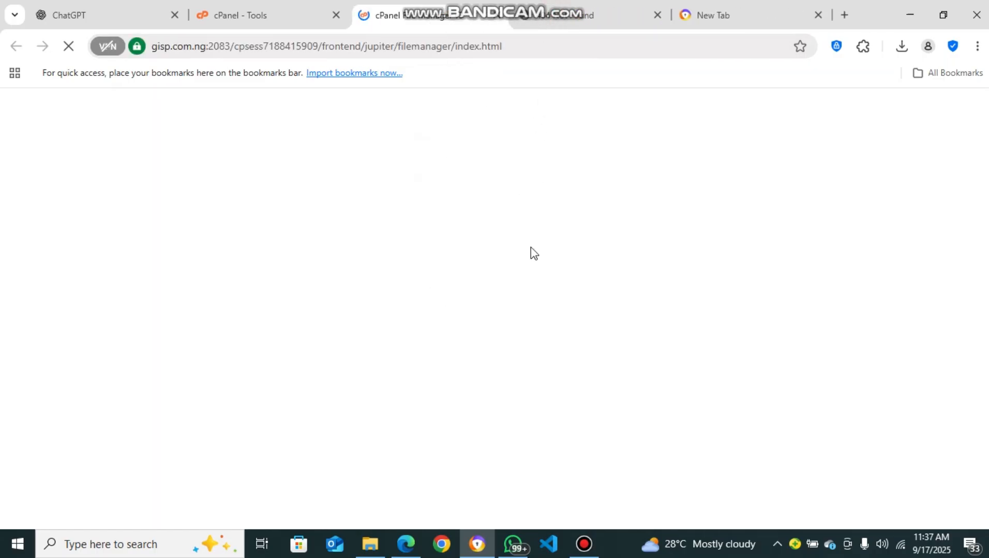
Scroll the /home/pbi listing to bring the public_html folder into view.
scroll(399, 392, down, 7)
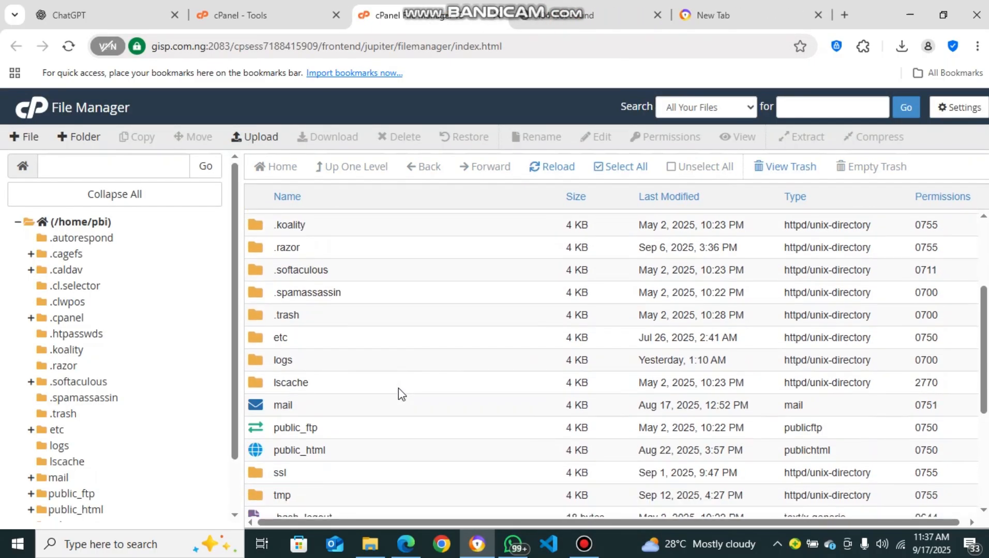
scroll(398, 389, down, 1)
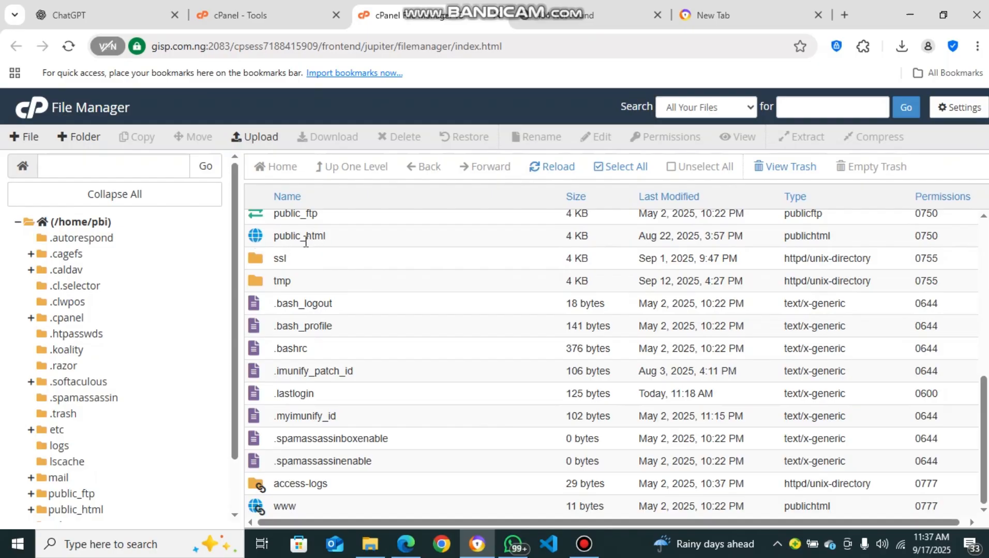
scroll(305, 242, up, 1)
drag(341, 256, 266, 260)
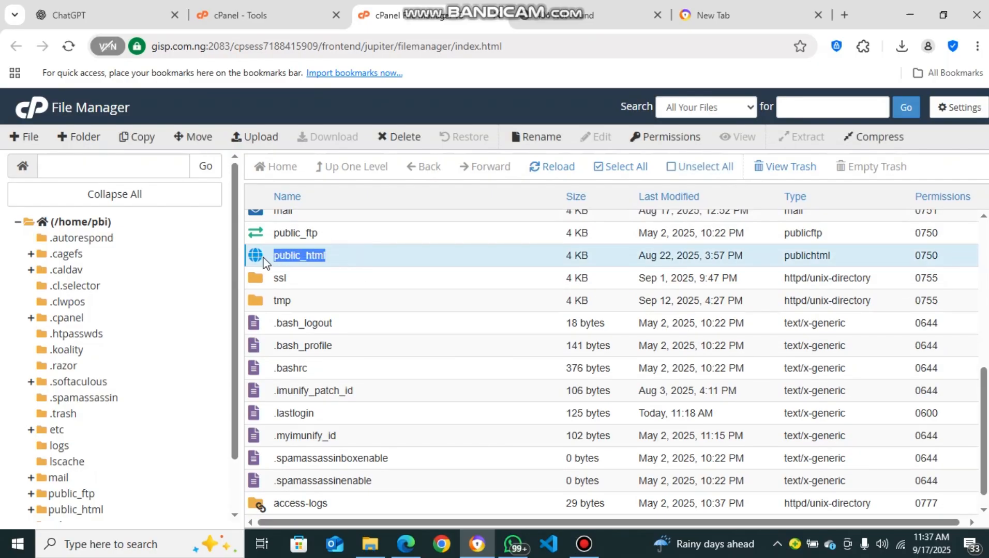
Open public_html and then its utop.gisp.com.ng folder, which holds utop.com.ng.0.zip.
double_click(253, 257)
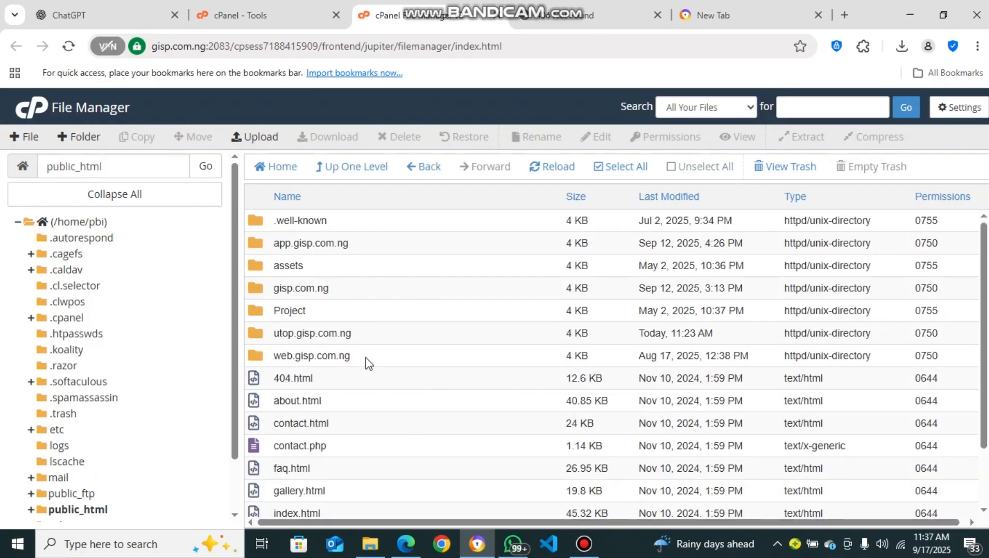
scroll(367, 360, down, 2)
scroll(366, 360, up, 2)
scroll(366, 359, down, 2)
scroll(366, 360, up, 2)
scroll(365, 359, down, 2)
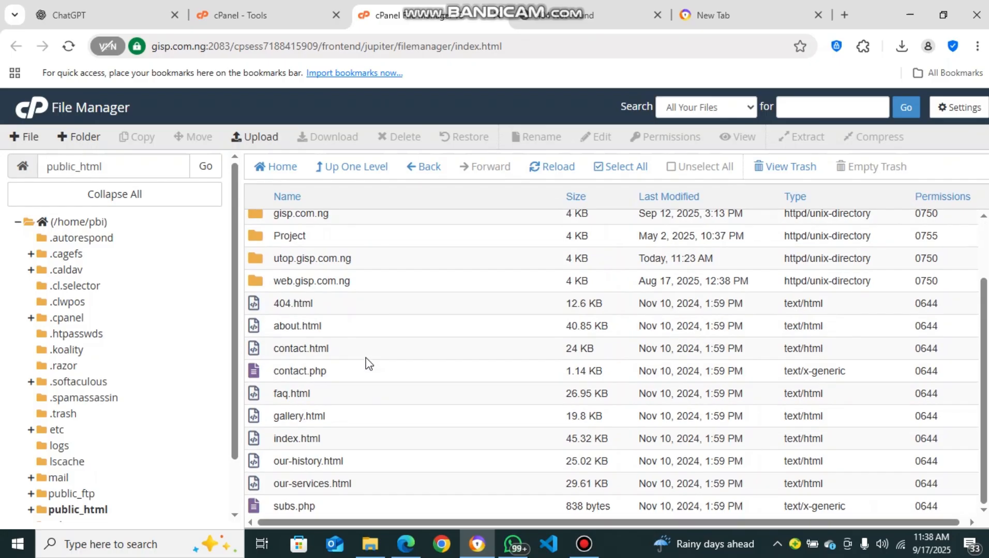
scroll(366, 359, up, 2)
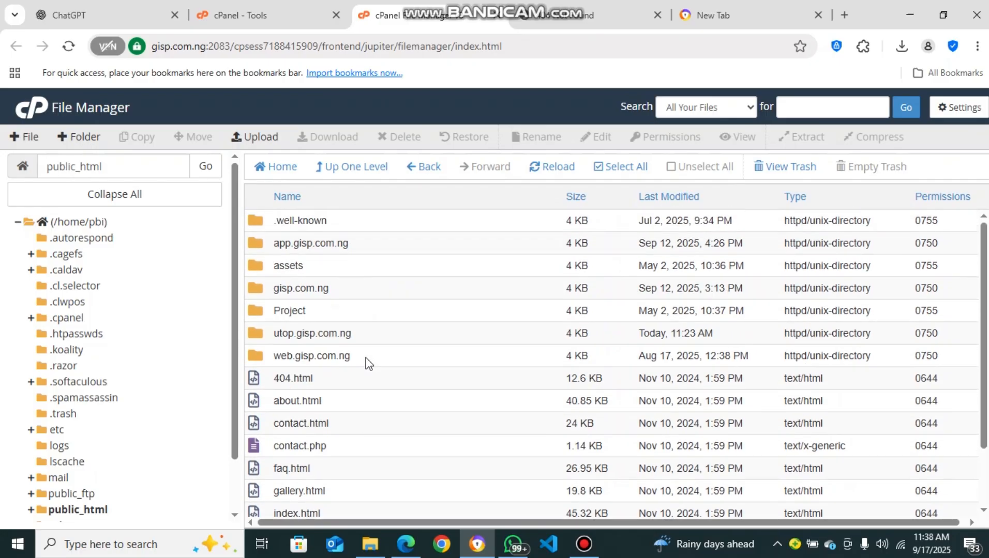
scroll(362, 491, down, 2)
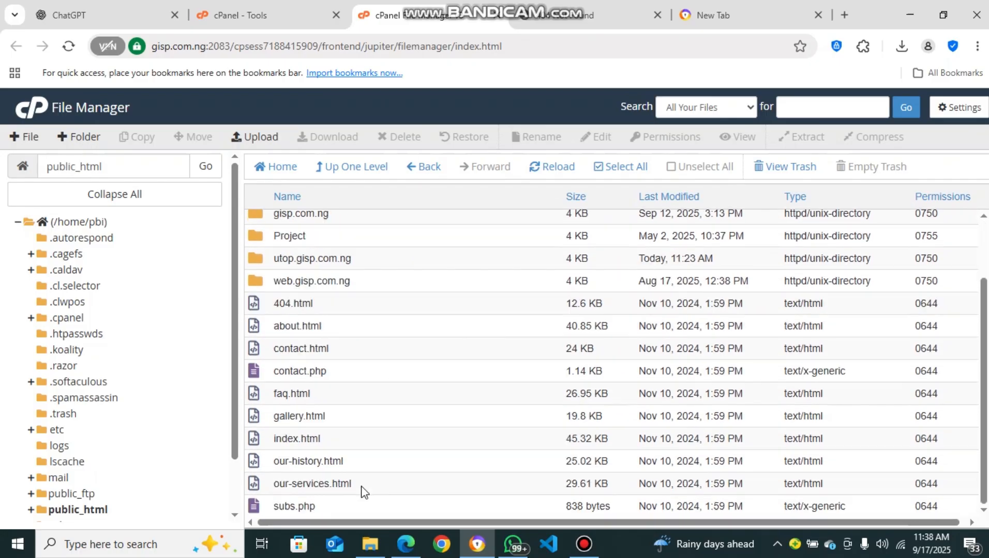
scroll(361, 491, up, 2)
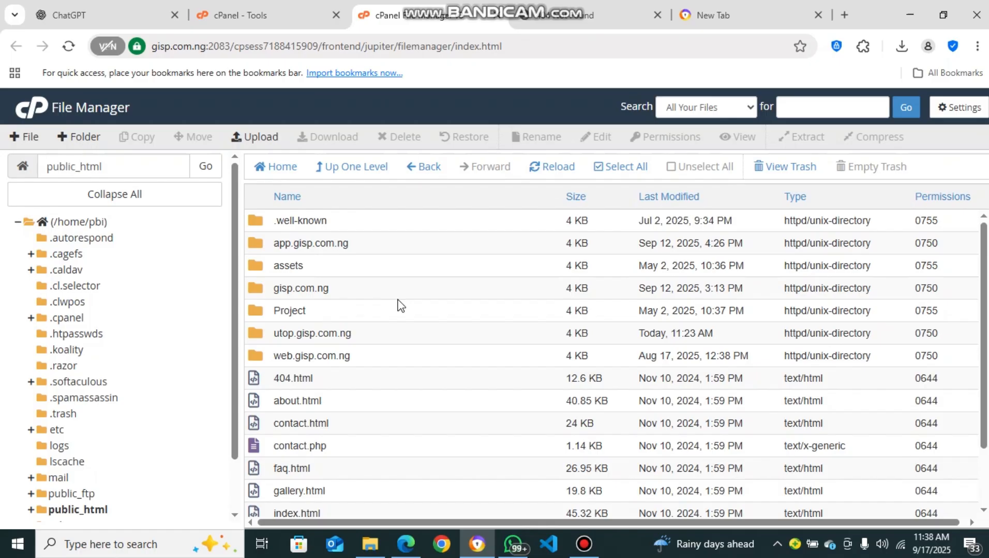
double_click(253, 334)
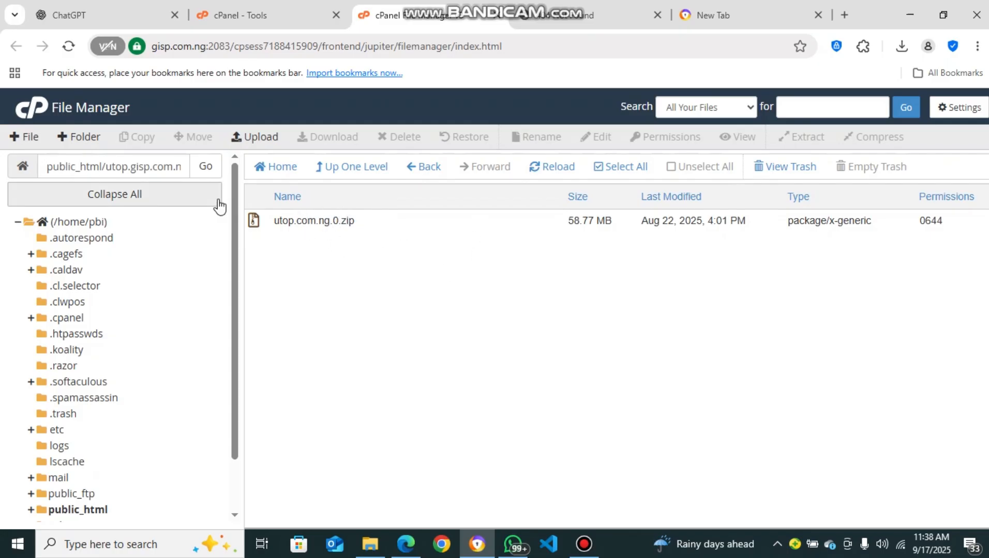
drag(106, 166, 183, 165)
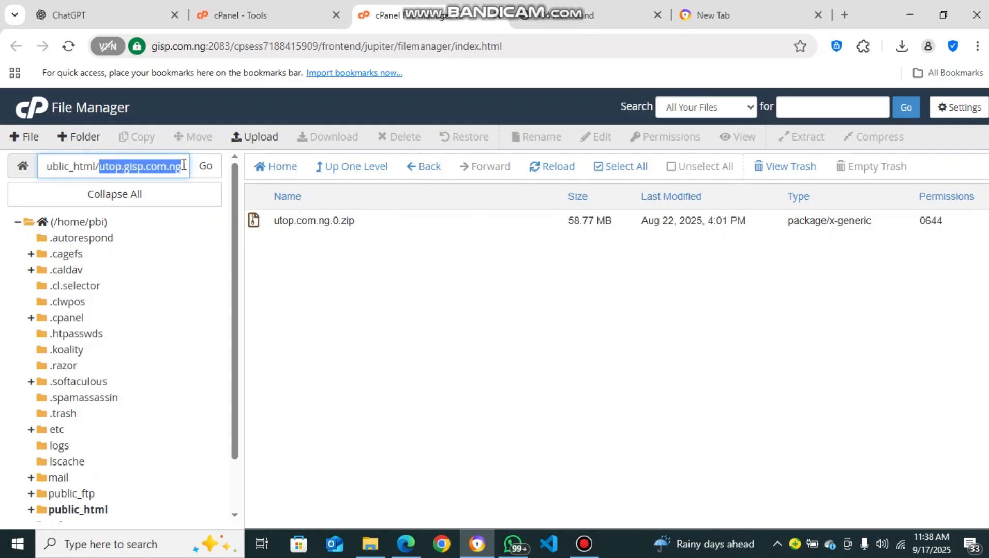
Check the utop.gisp.com.ng site address, which currently returns a 404 Not Found page.
click(530, 25)
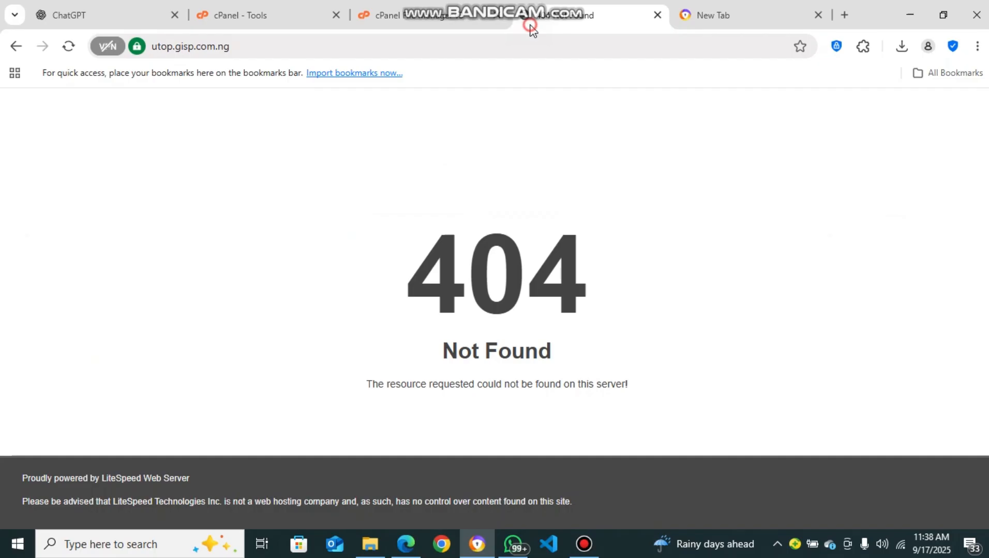
click(248, 55)
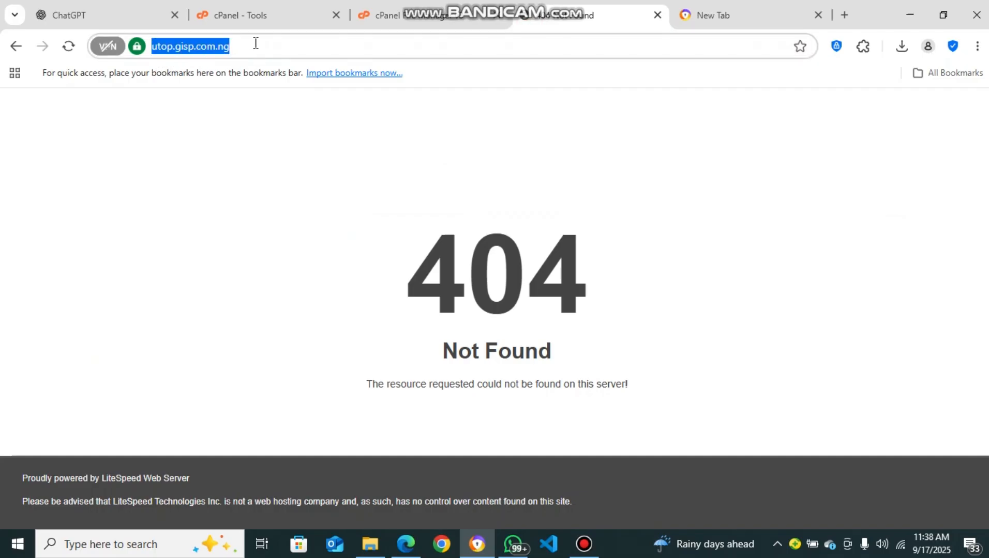
click(256, 44)
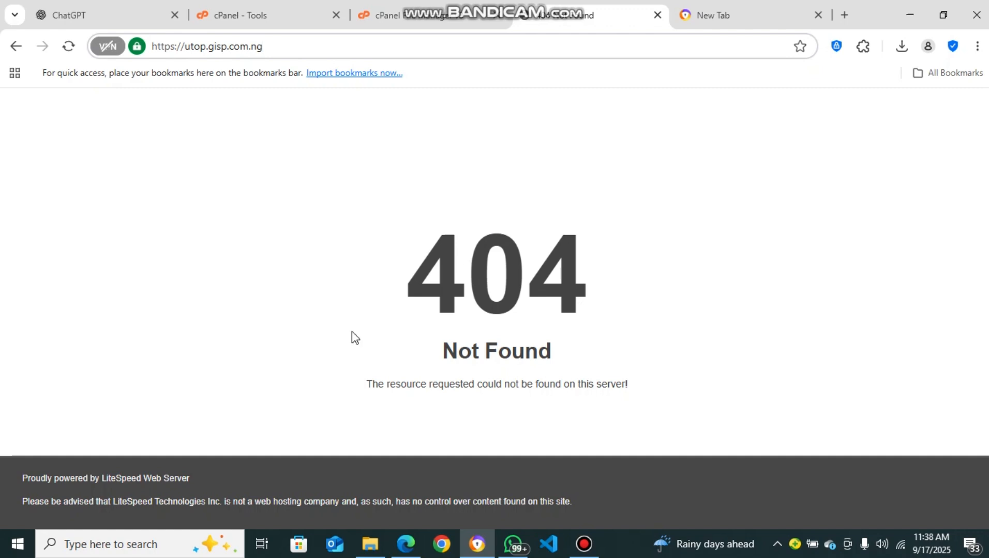
drag(408, 225, 610, 380)
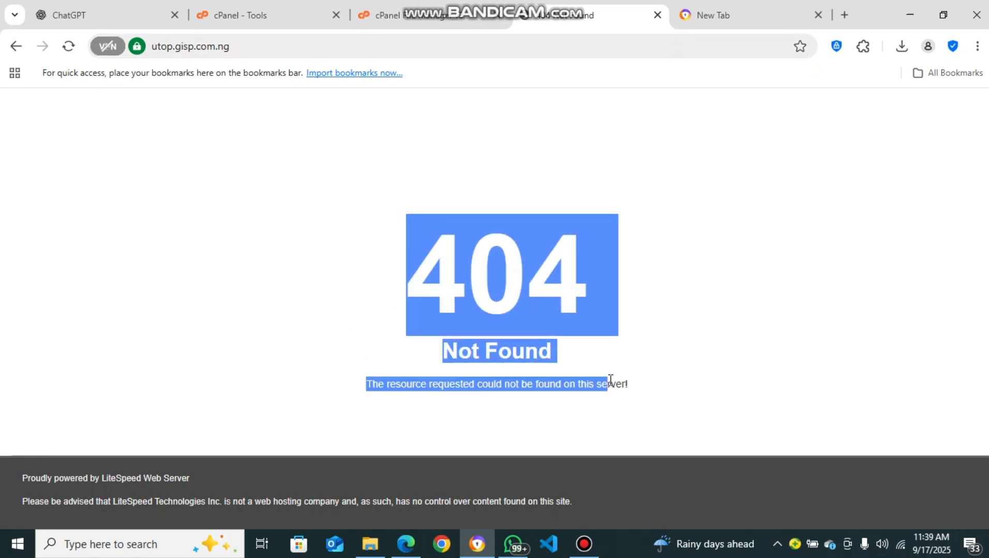
click(689, 372)
click(385, 15)
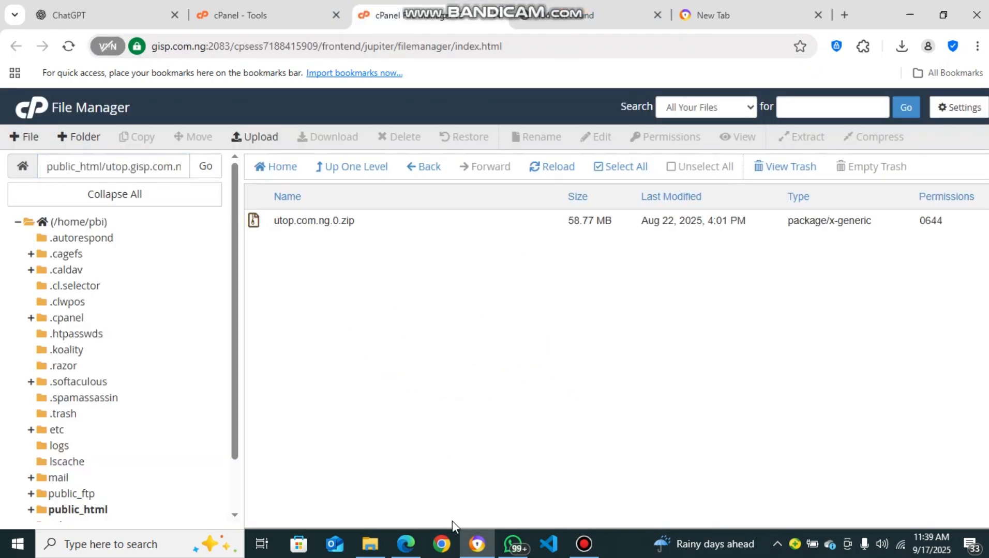
Drag code.zip from File Explorer onto the upload page for the utop.gisp.com.ng folder.
click(369, 543)
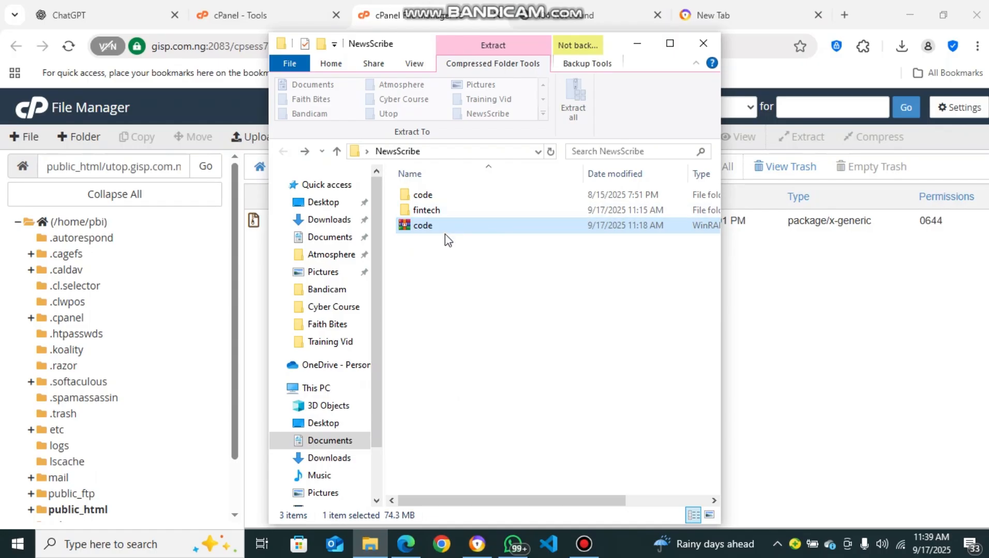
click(818, 325)
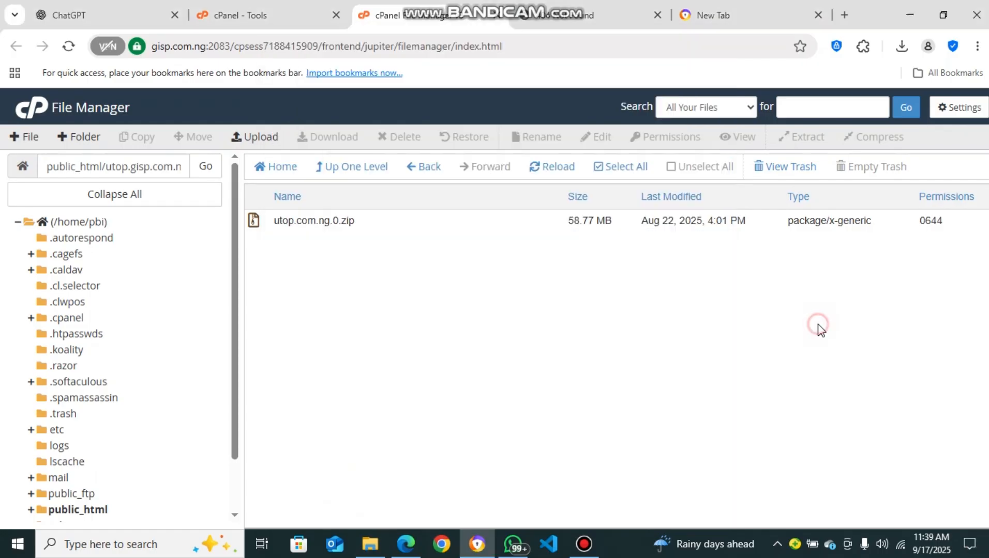
click(257, 146)
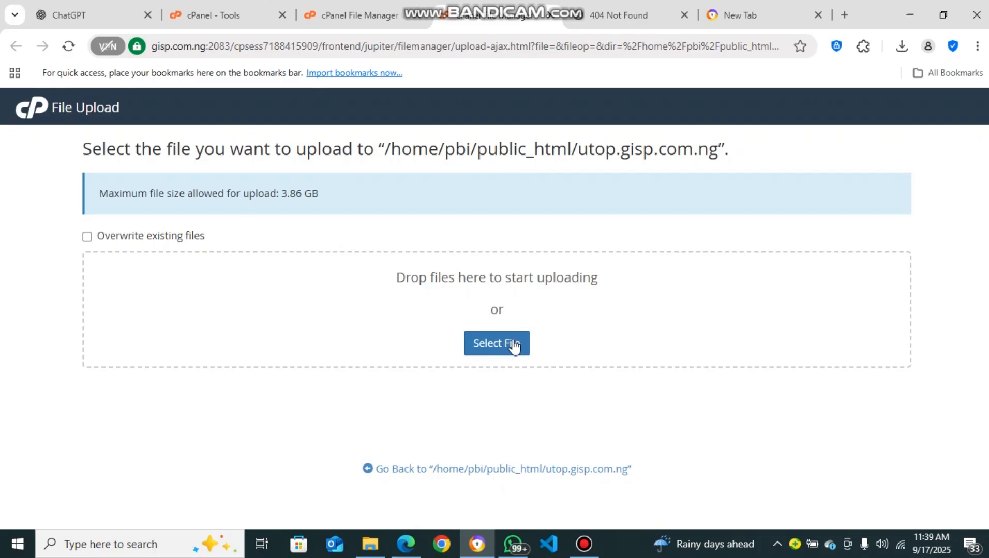
click(371, 555)
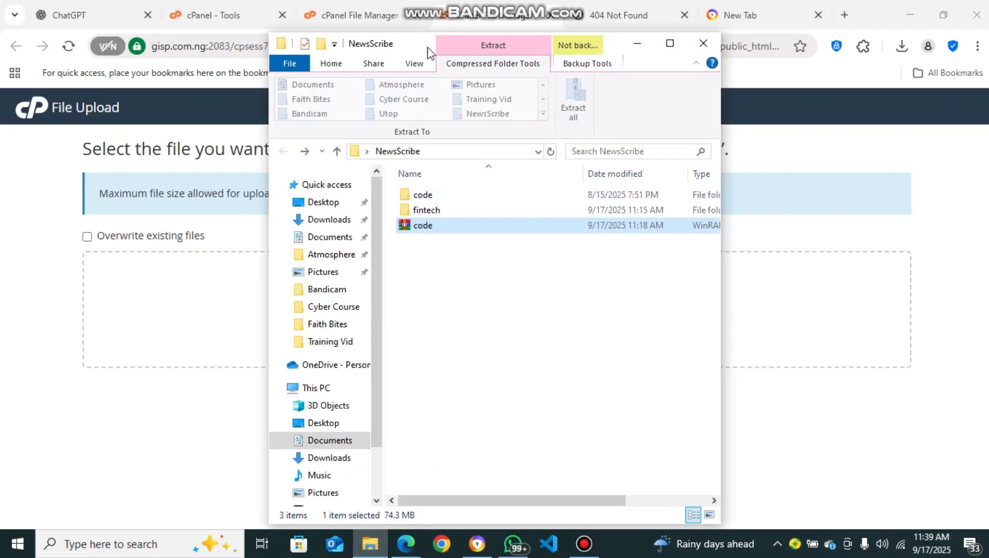
drag(498, 50, 666, 58)
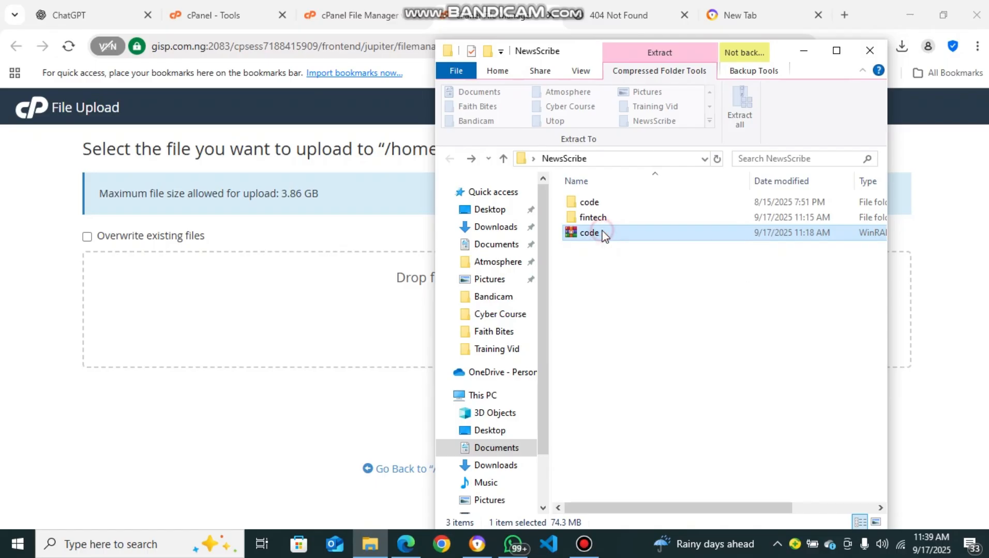
drag(605, 235, 342, 315)
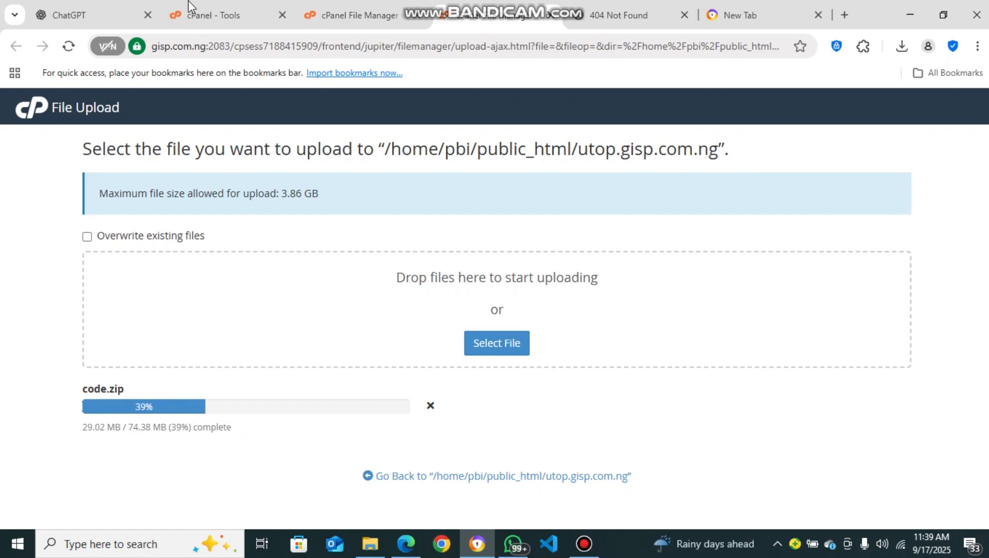
Use the Database Wizard to create the database newsblog, giving pbi_newsblog.
click(341, 13)
click(217, 15)
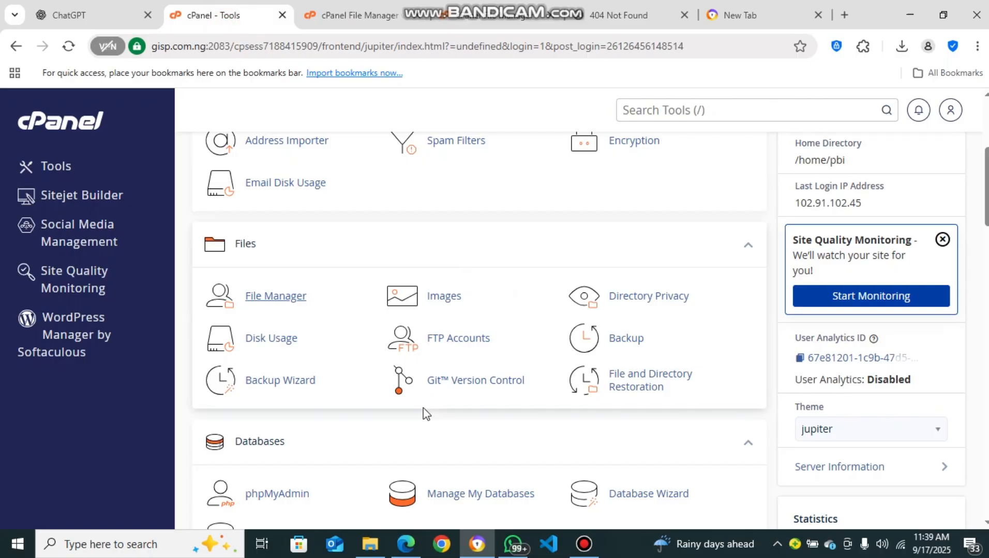
scroll(423, 409, down, 5)
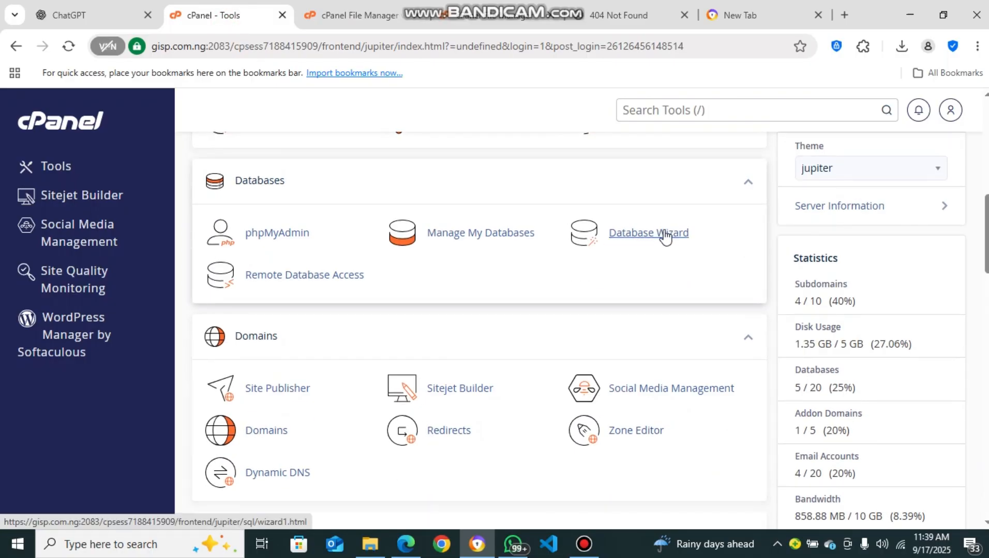
click(682, 238)
click(257, 308)
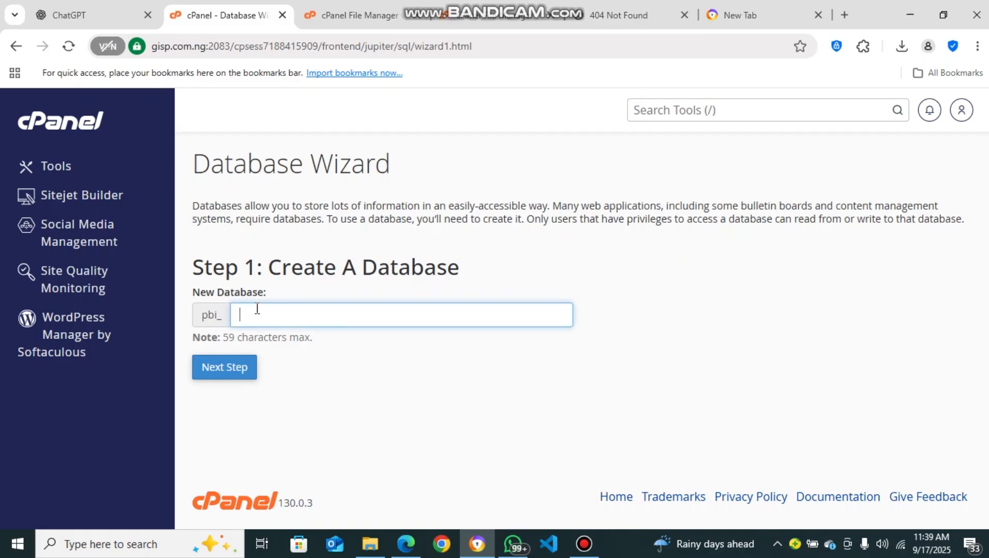
text(new)
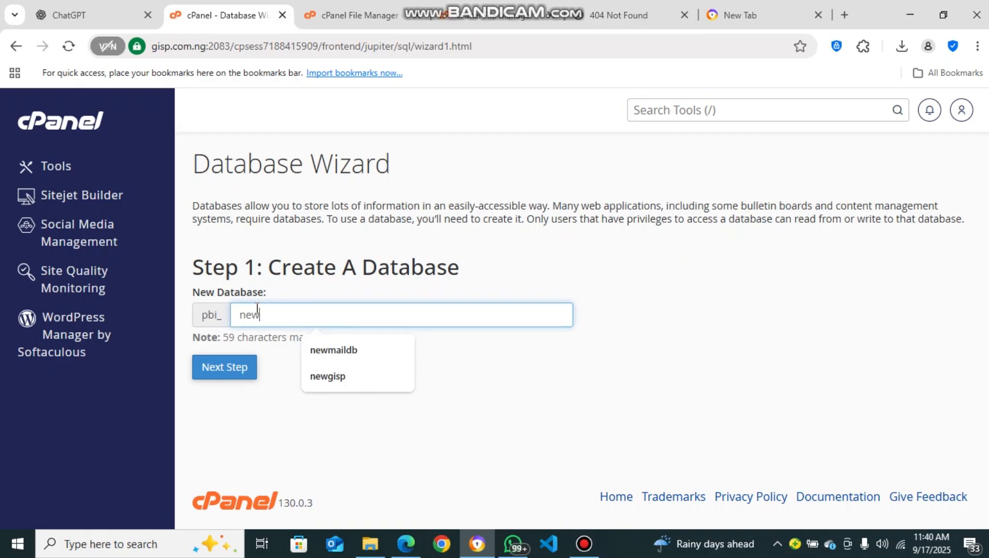
text(sblog)
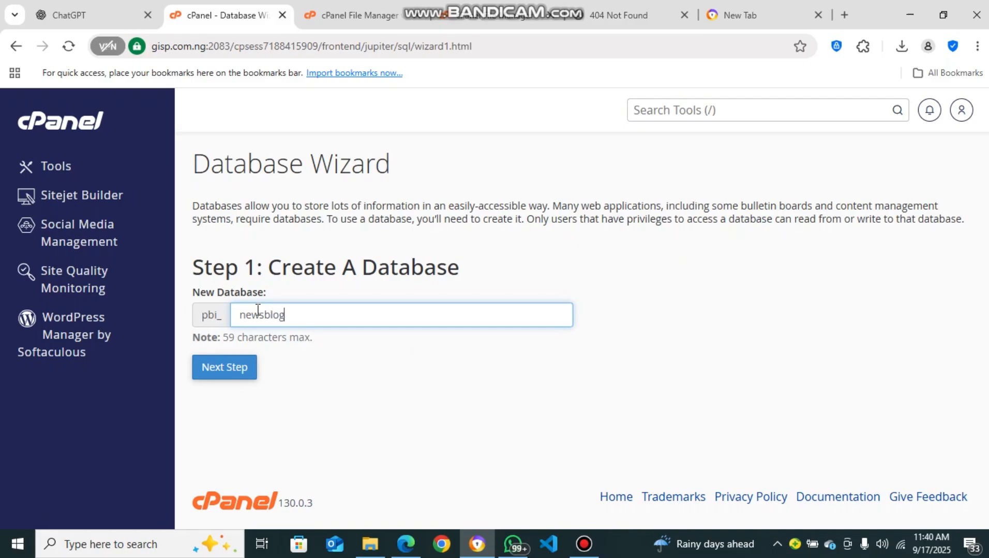
click(217, 368)
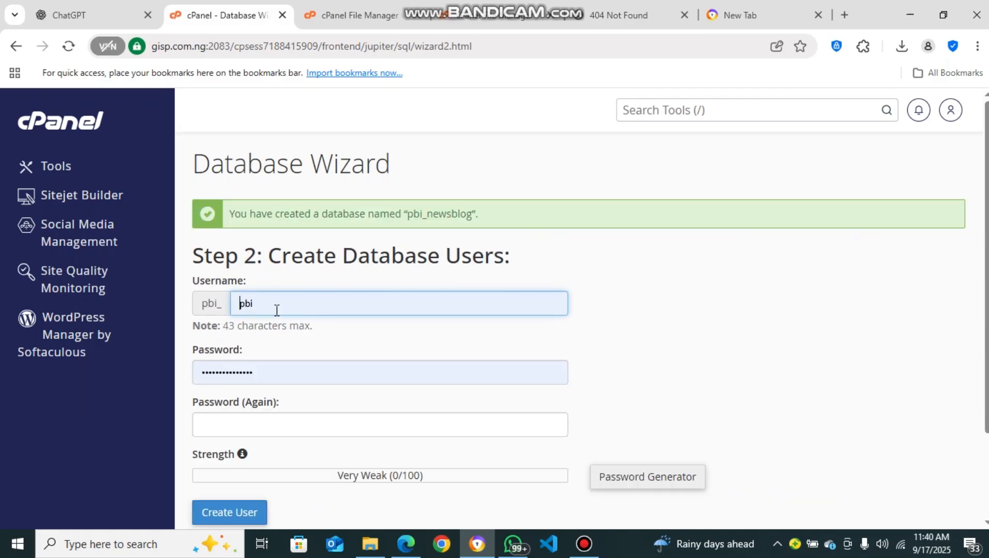
Name the user newsusers, generate a strong password and paste it into Notepad.
double_click(277, 310)
text(new)
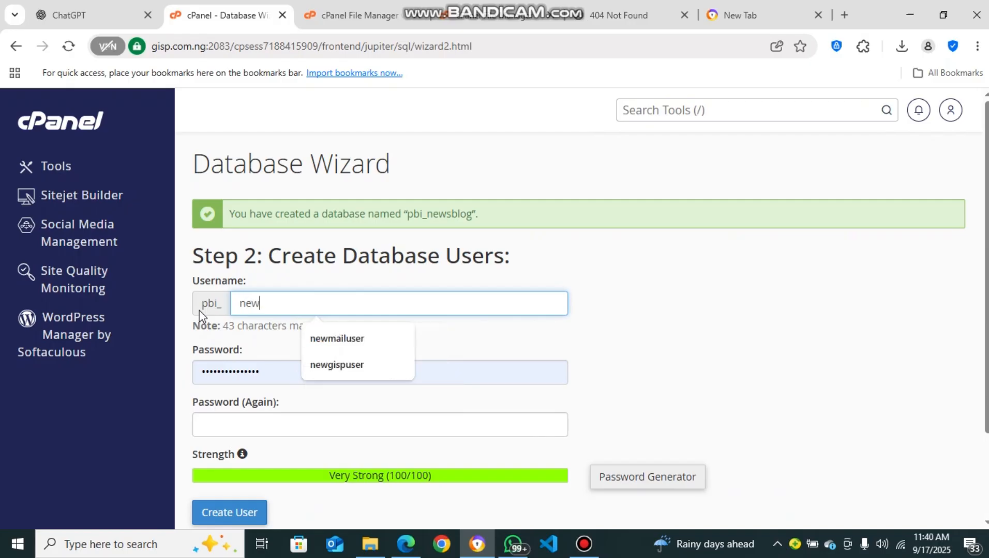
text(susers)
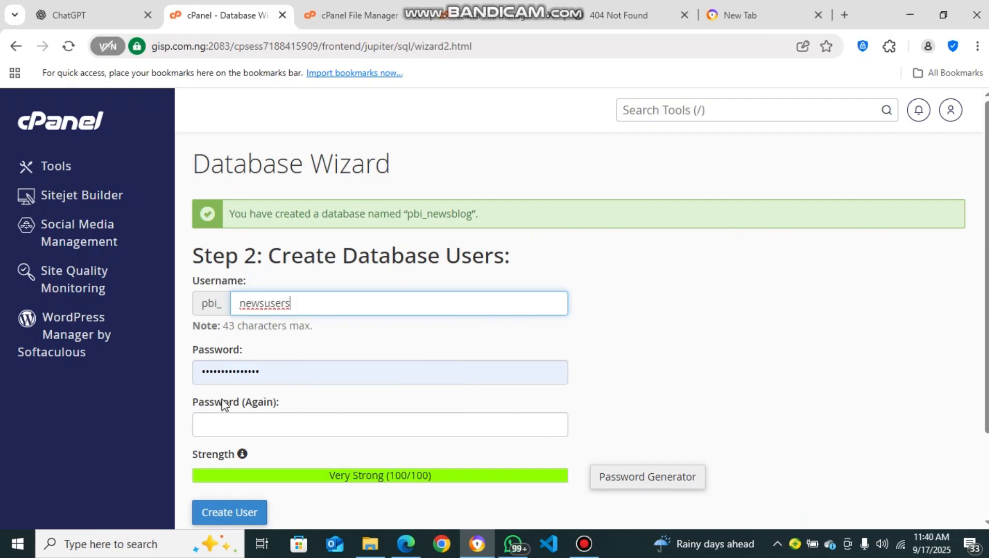
scroll(406, 403, down, 1)
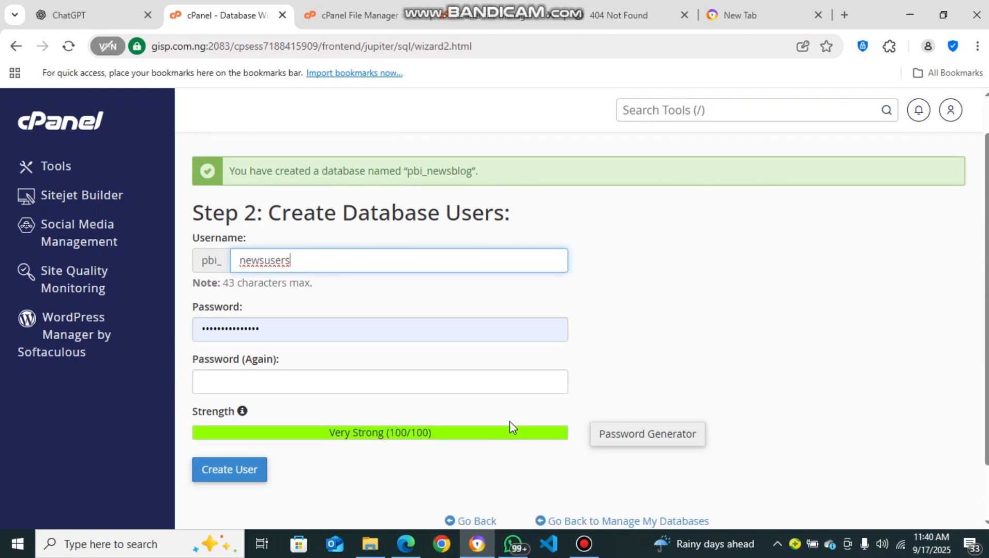
click(644, 434)
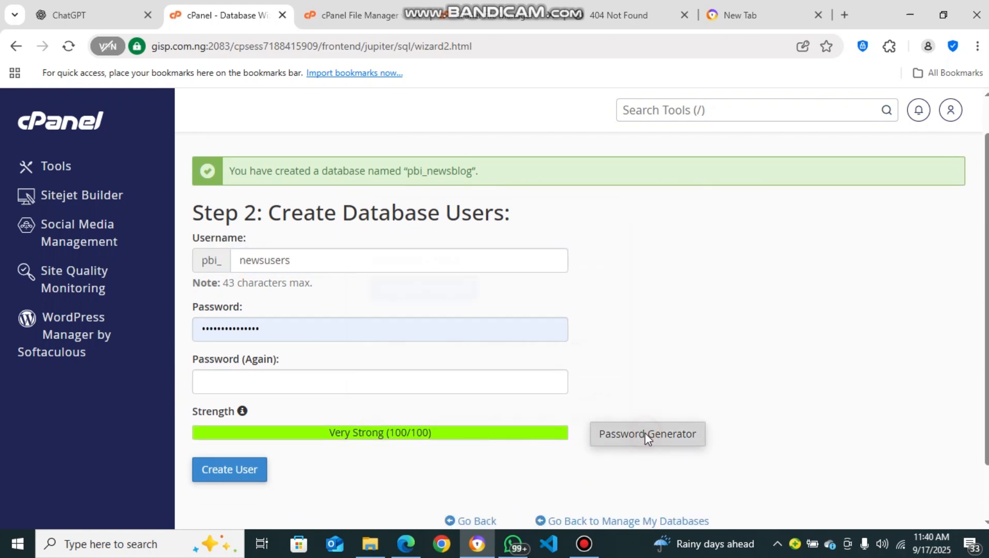
triple_click(492, 261)
key(ctrl+c)
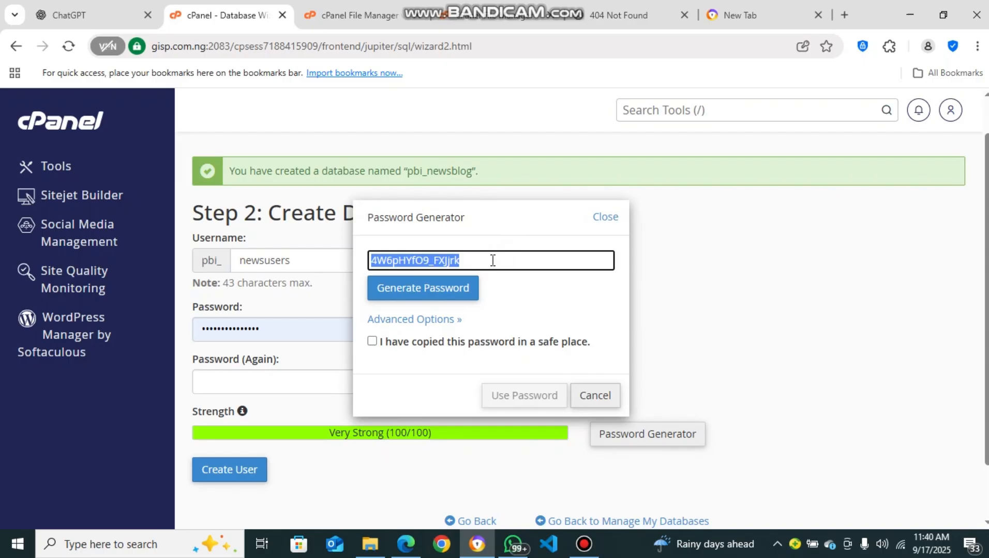
key(super)
text(note)
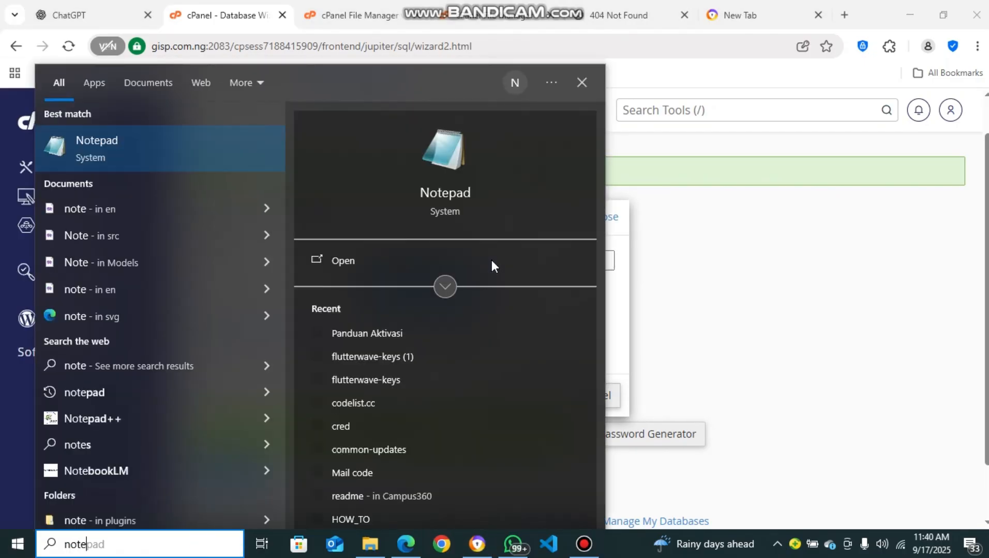
key(Return)
key(ctrl+v)
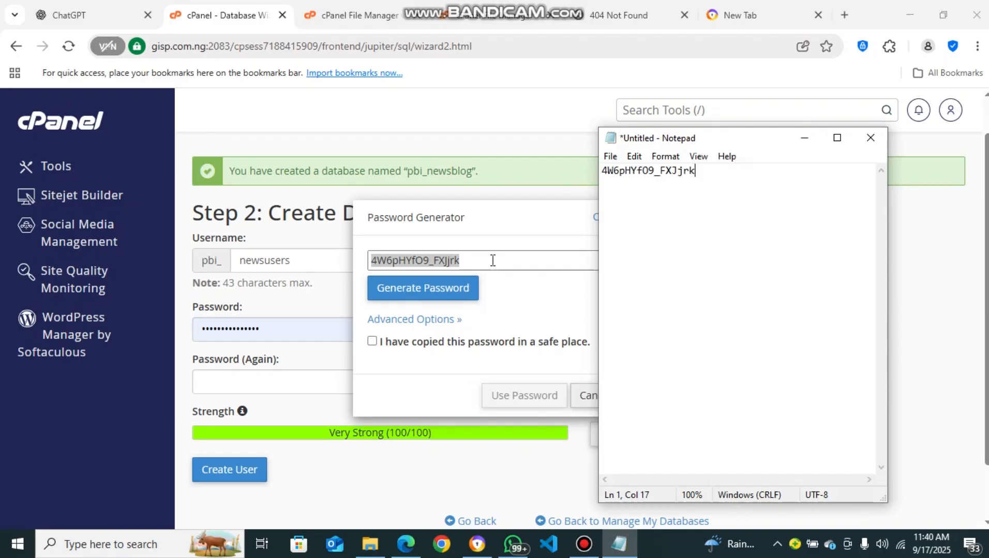
Confirm the password is copied, apply it to both fields, and create pbi_newsusers.
click(382, 348)
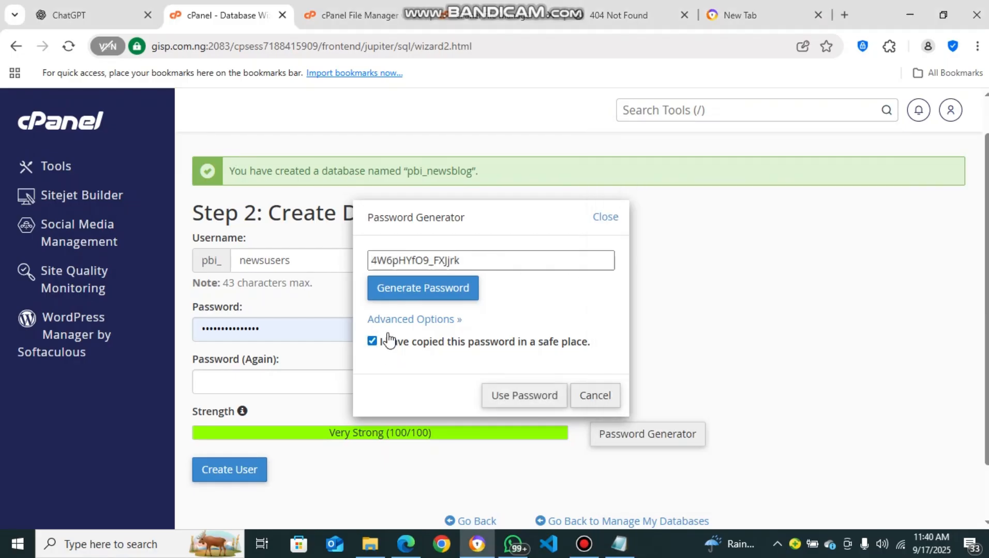
click(525, 397)
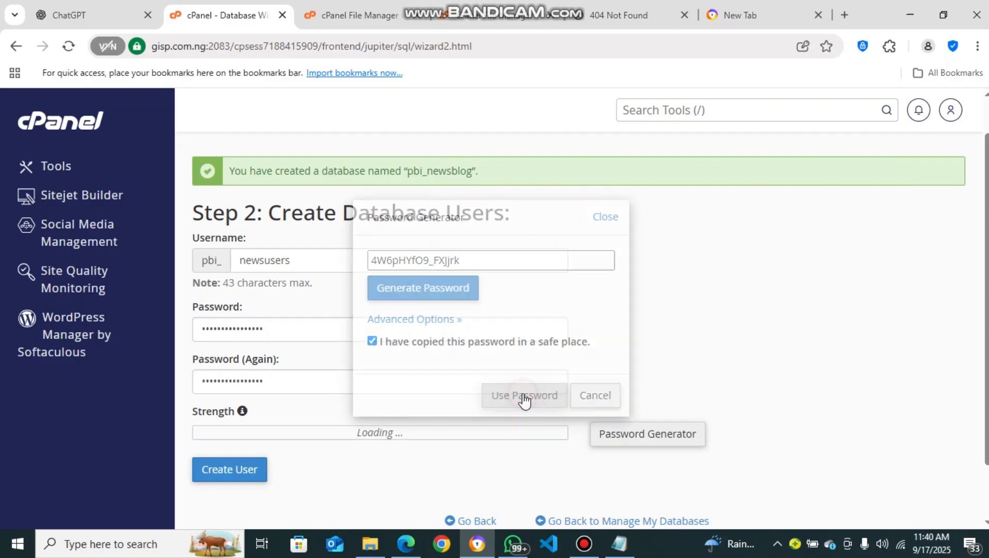
scroll(292, 326, down, 2)
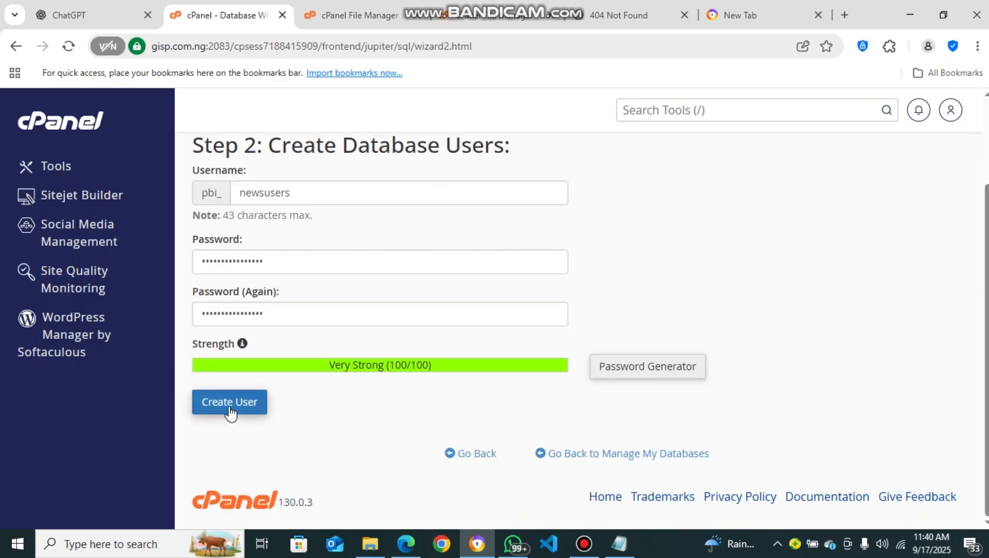
click(228, 407)
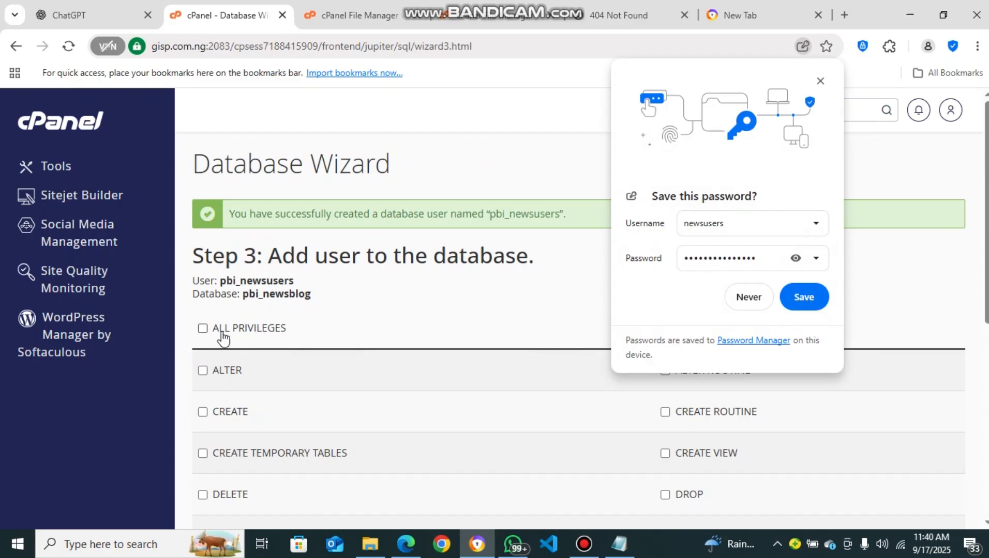
Tick ALL PRIVILEGES and copy the user and database name lines into Notepad.
scroll(287, 337, down, 1)
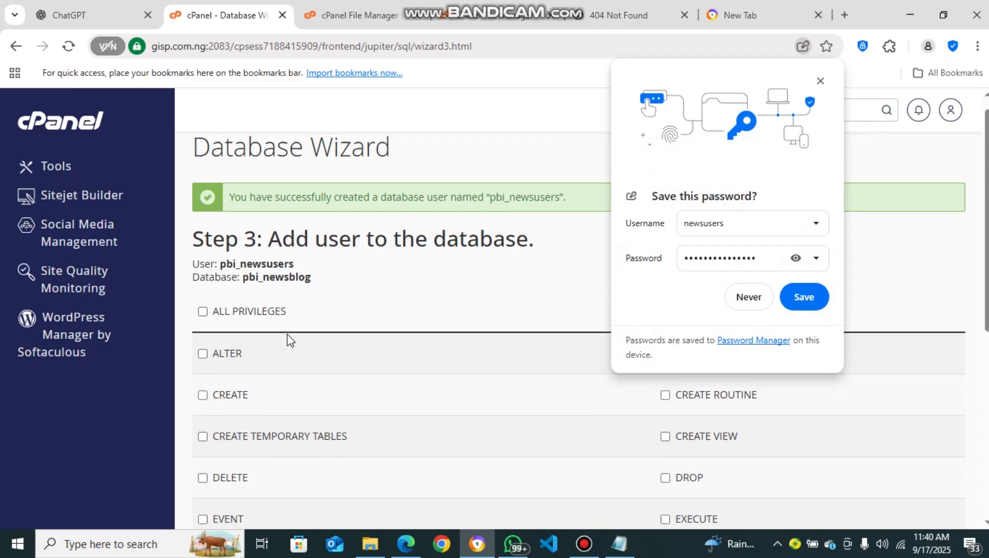
click(202, 309)
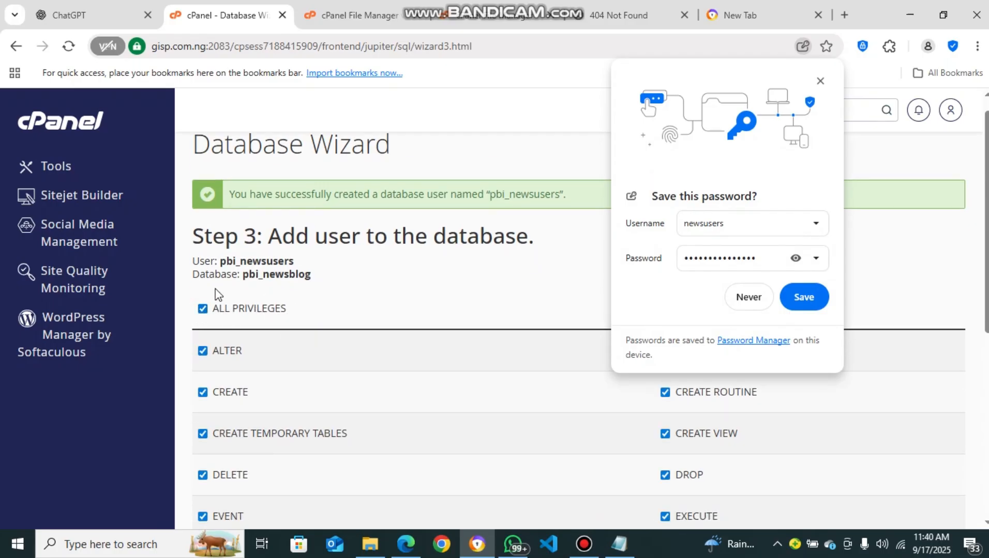
drag(189, 256, 331, 278)
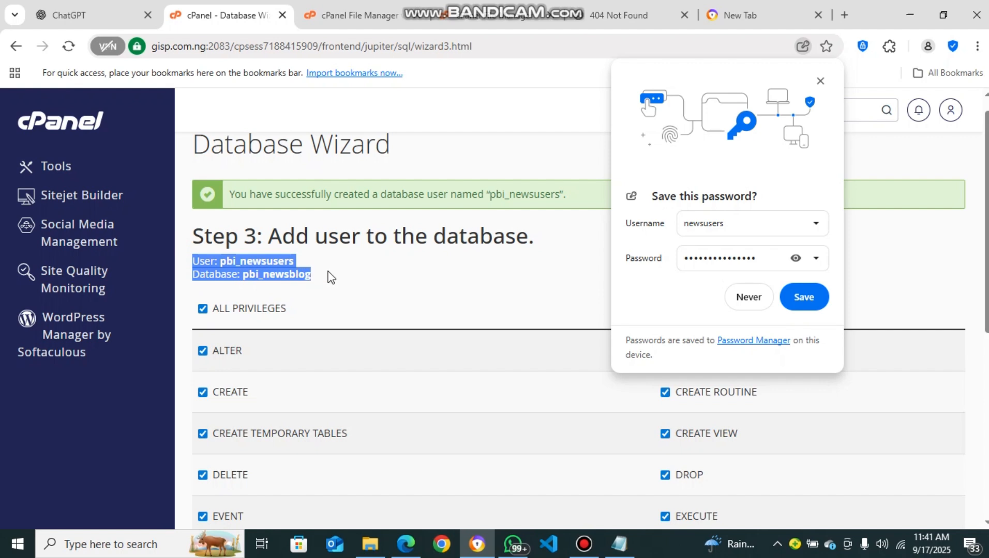
key(ctrl+c)
click(619, 544)
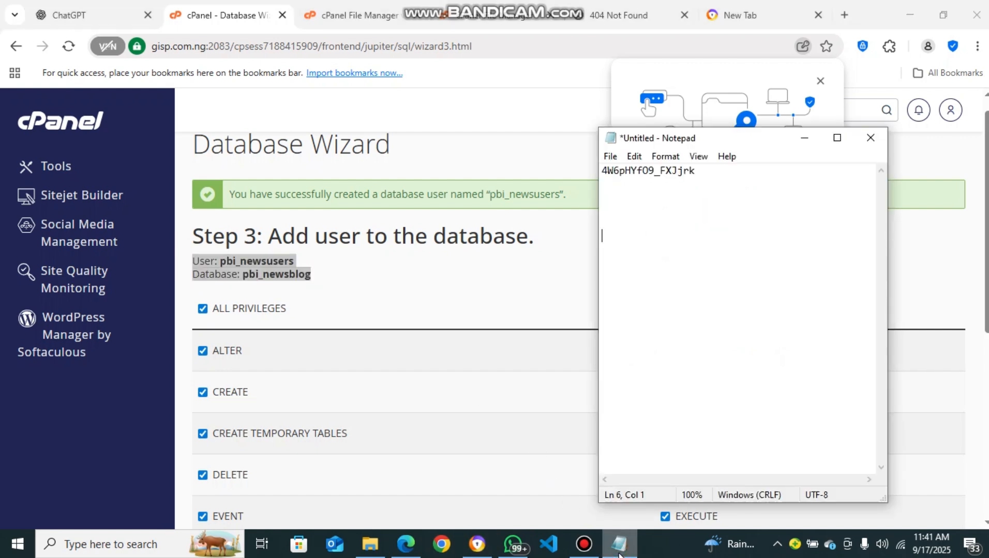
key(ctrl+v)
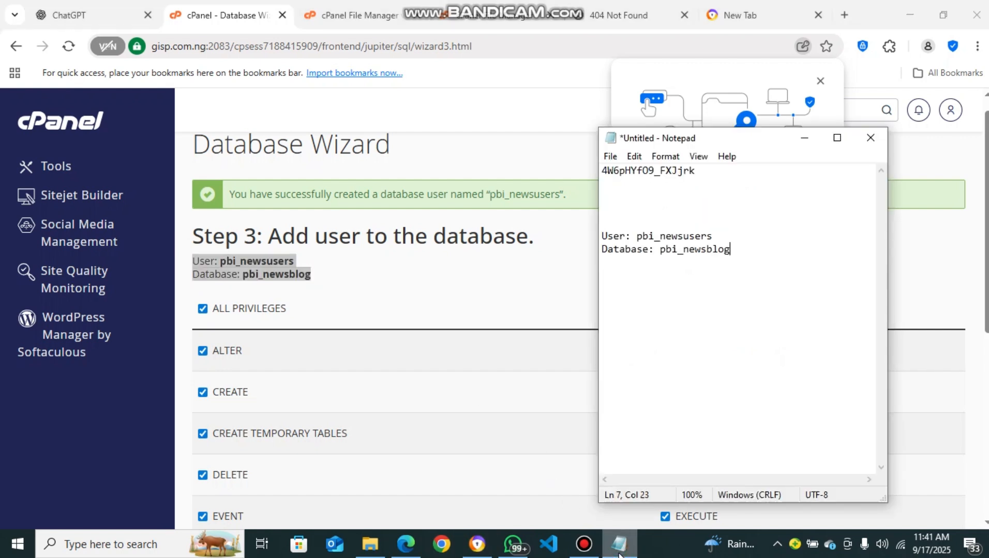
Save the privileges for pbi_newsusers, then view the code.zip upload completed at 100%.
click(503, 308)
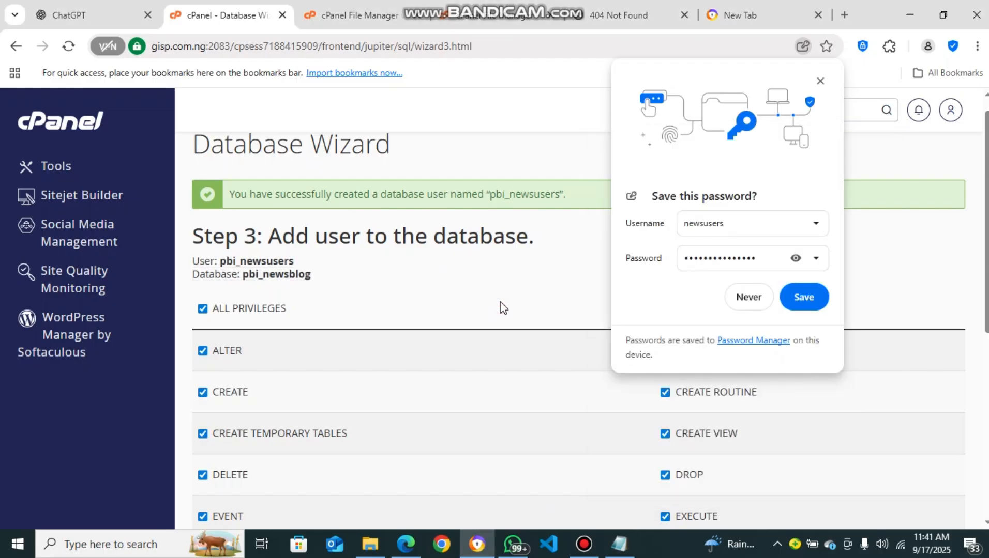
scroll(504, 290, down, 6)
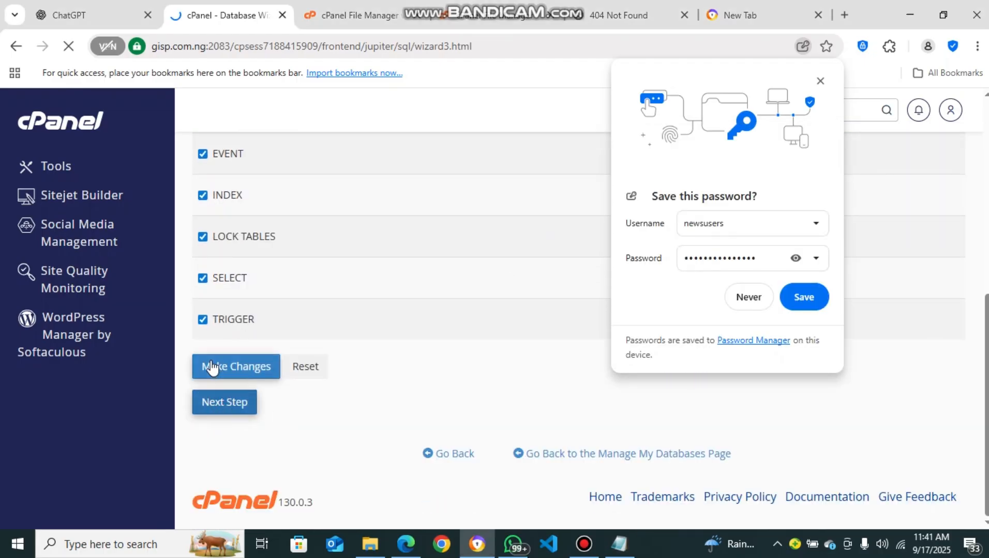
click(243, 368)
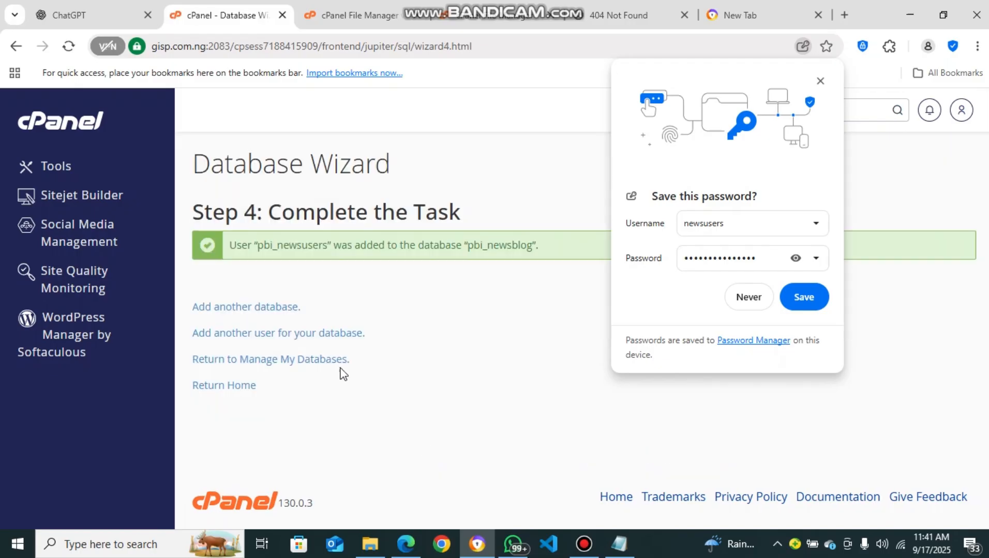
click(488, 14)
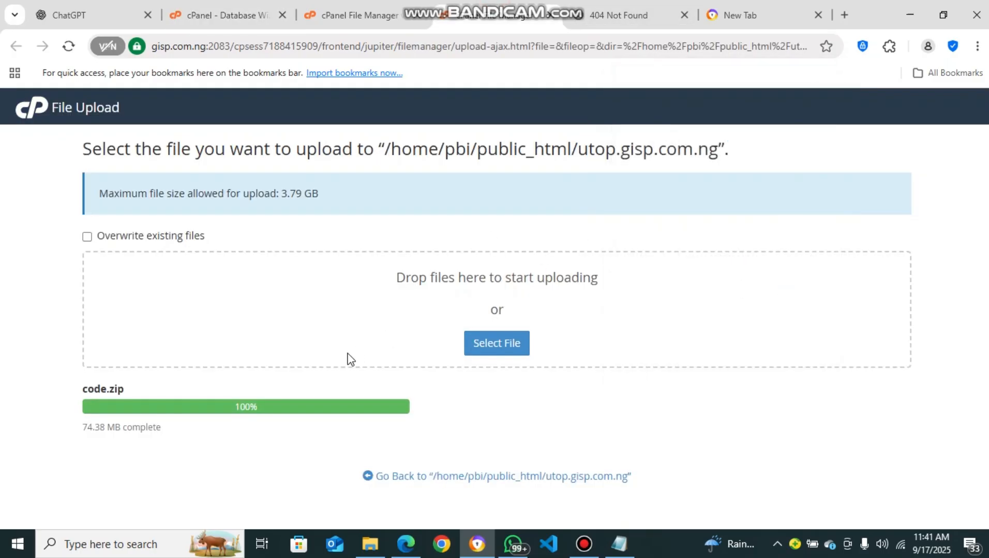
Close the finished upload page and refresh File Manager to show code.zip.
click(355, 7)
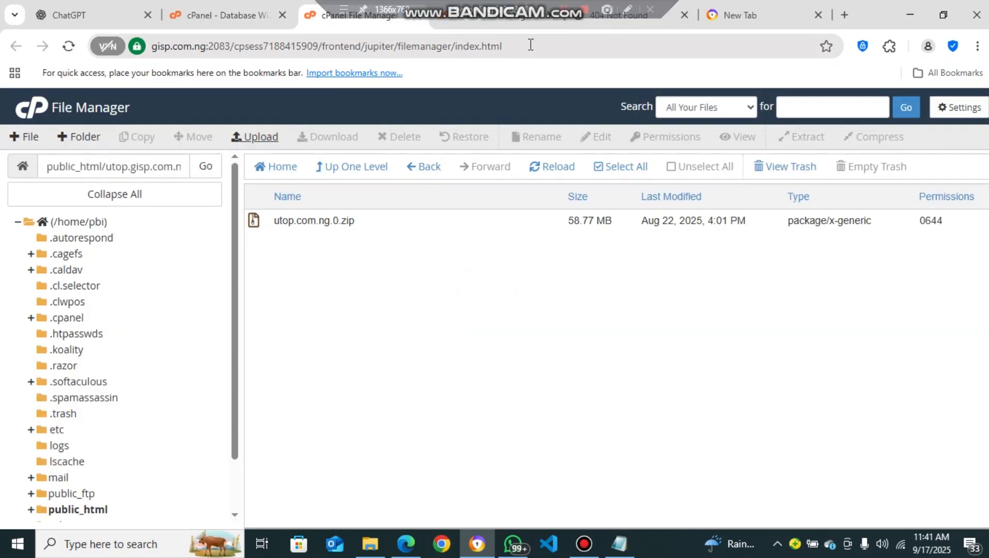
click(549, 15)
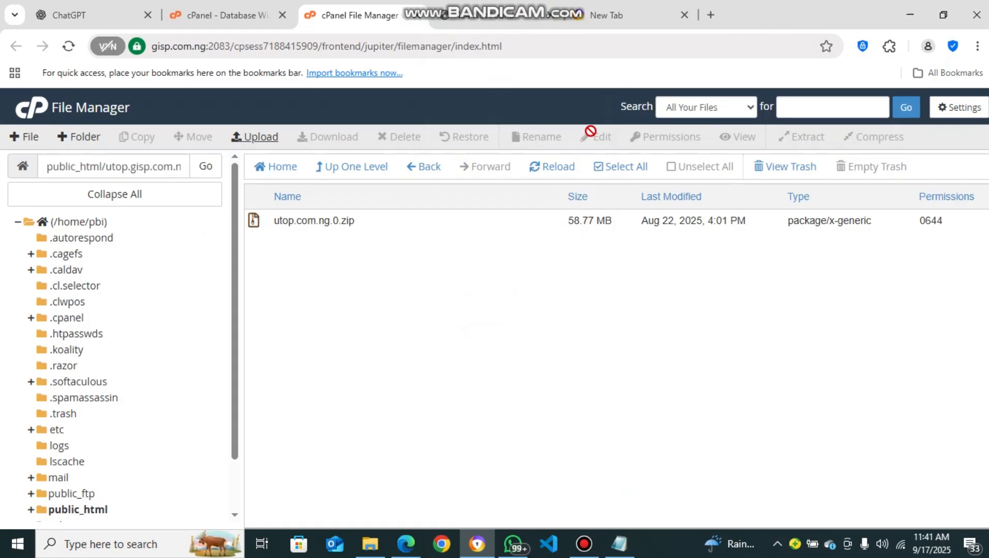
click(557, 168)
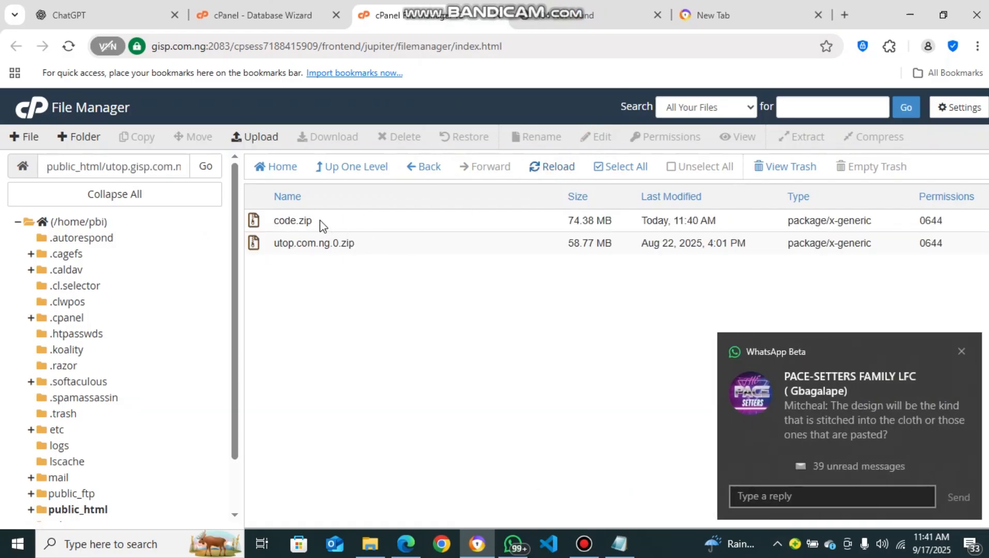
Extract code.zip into utop.gisp.com.ng and refresh the listing to show the code folder.
click(320, 222)
right_click(320, 220)
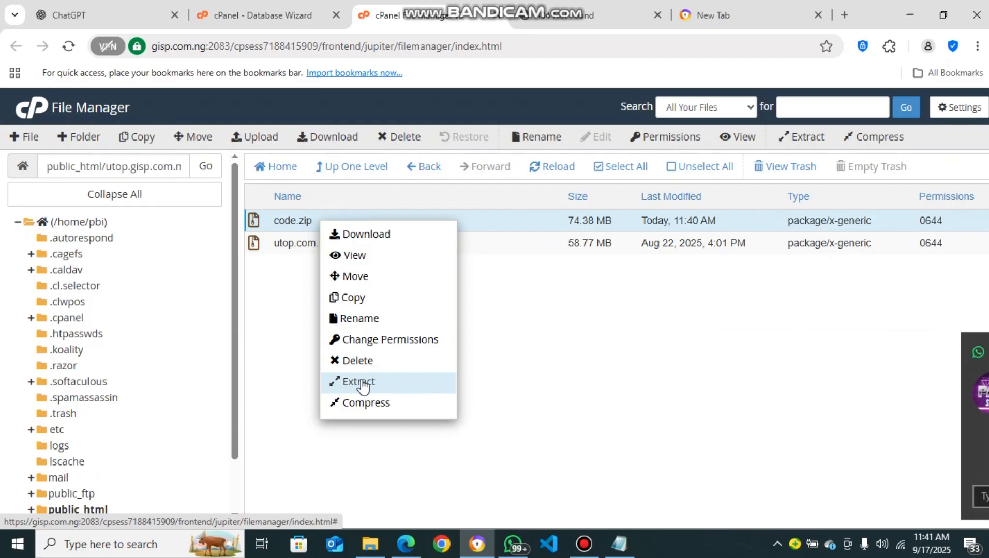
click(361, 382)
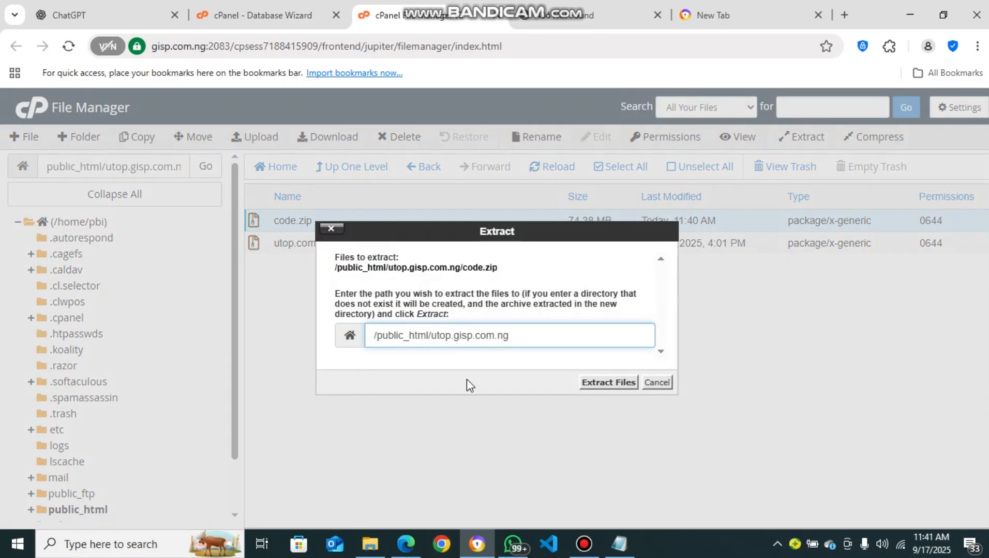
click(599, 385)
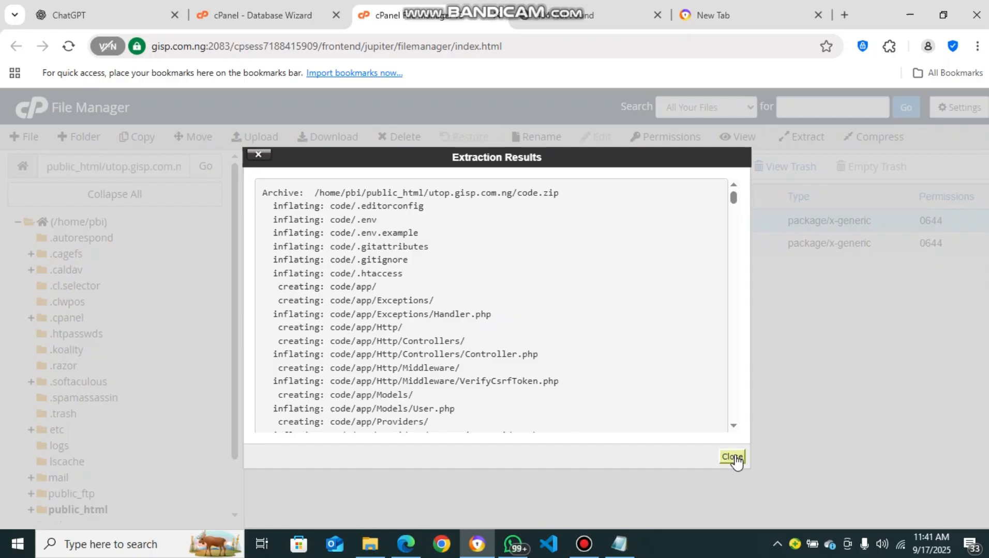
click(733, 457)
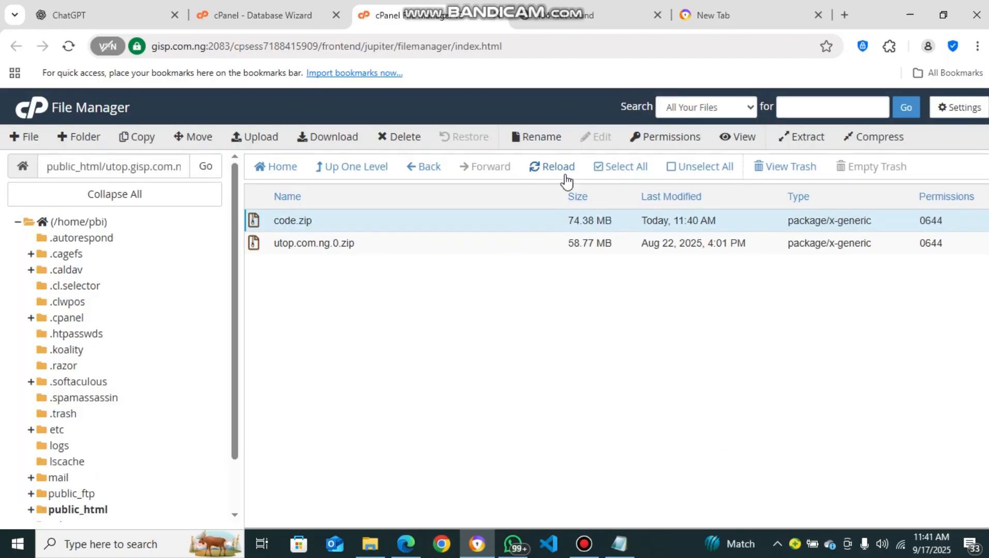
click(549, 166)
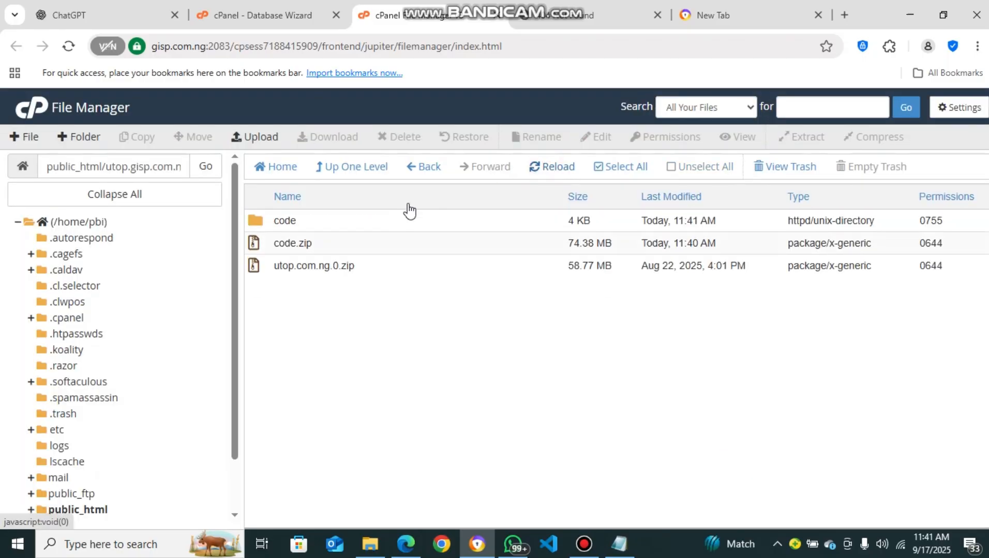
Move every file from the code folder up into utop.gisp.com.ng, then return to the site tab.
double_click(257, 222)
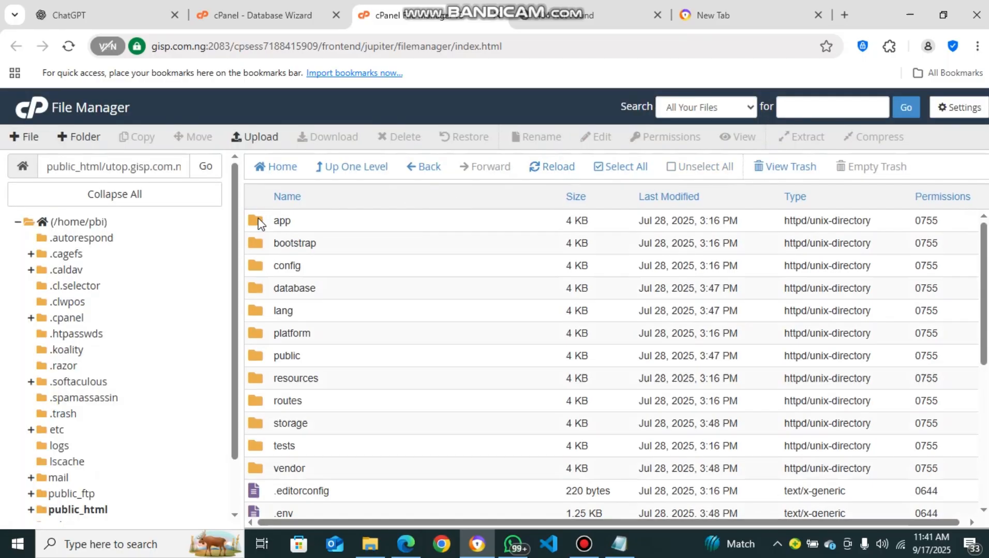
click(625, 171)
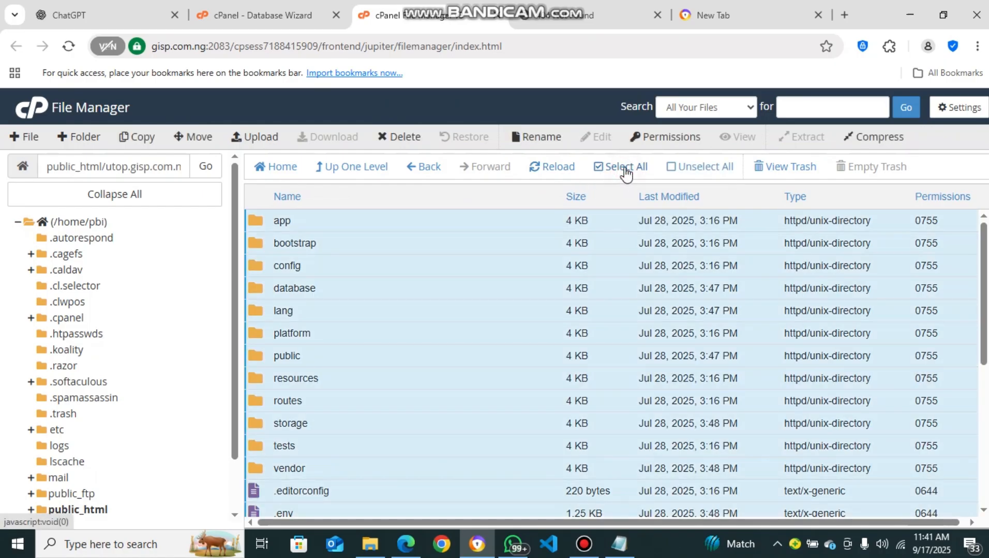
click(198, 138)
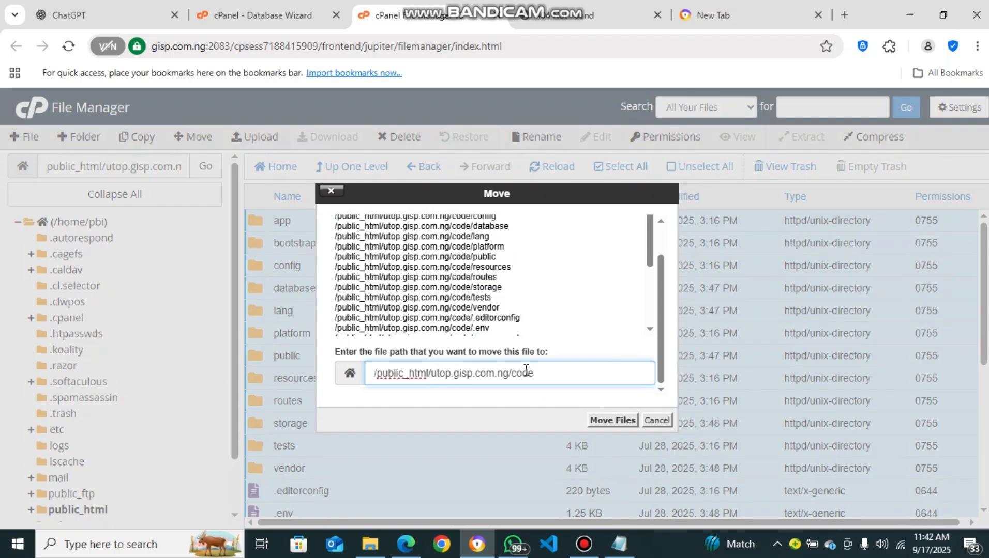
key(BackSpace)
key(BackSpace)
key(BackSpace)
key(BackSpace)
click(613, 420)
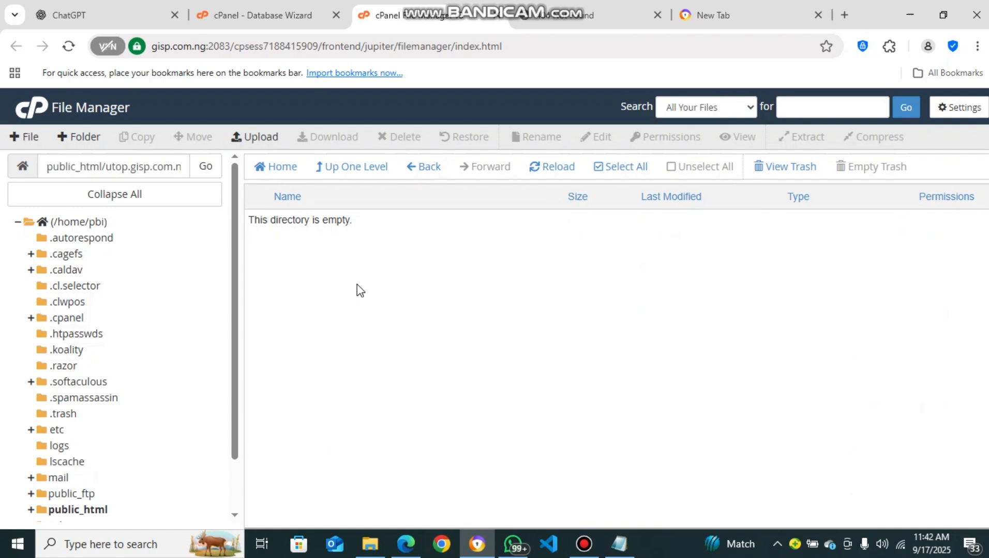
click(351, 169)
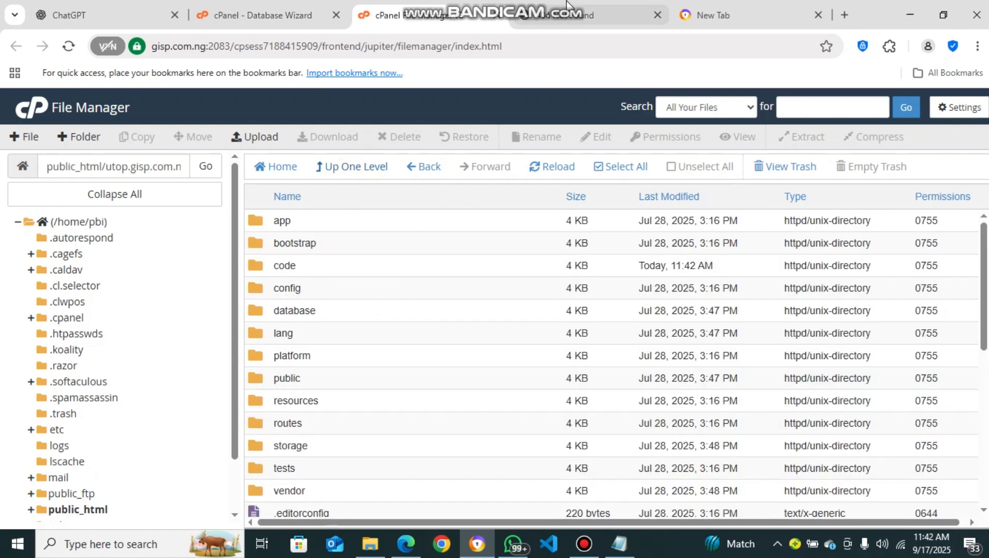
click(594, 16)
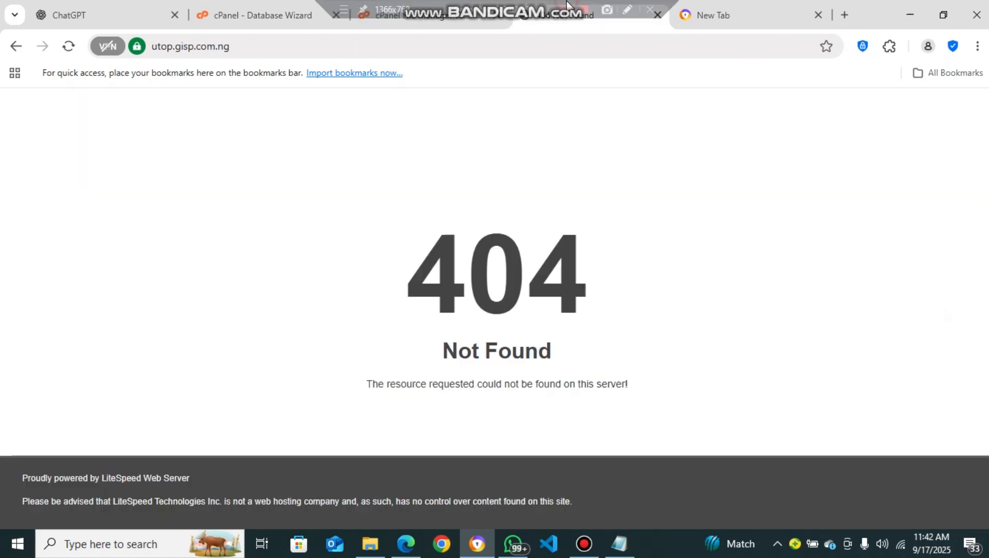
Reload the site to launch the Laravel installer, review the passing server requirements, and continue to Environment Settings.
click(69, 51)
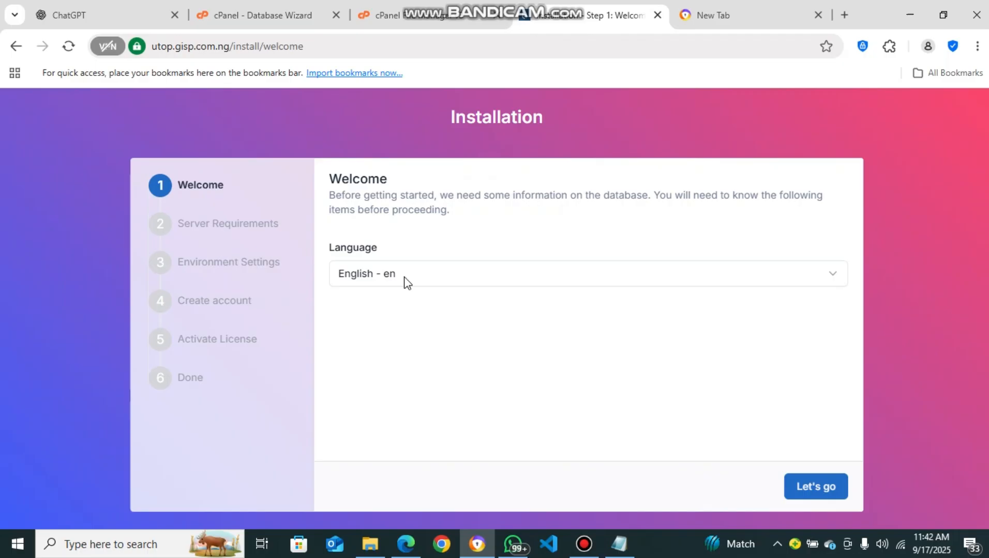
click(825, 489)
scroll(547, 371, down, 10)
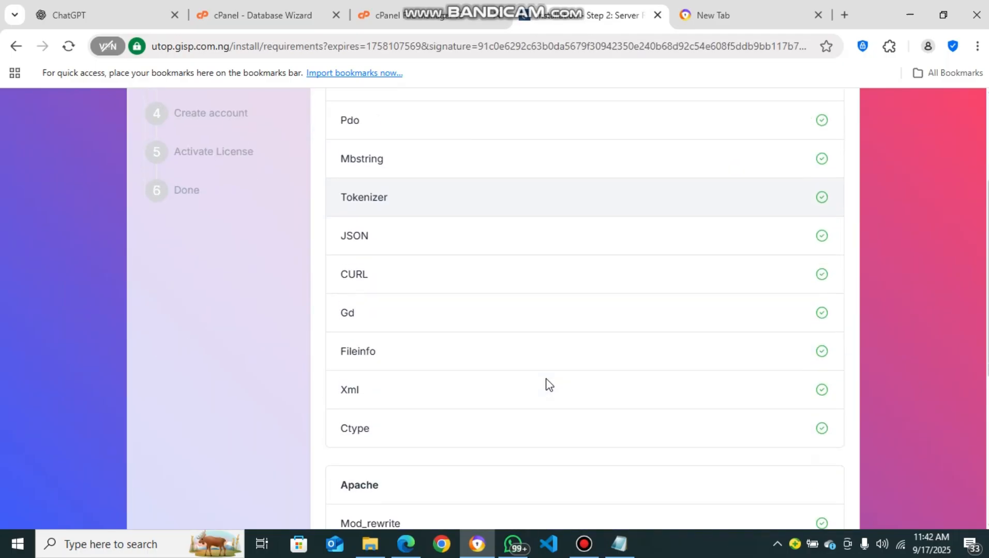
scroll(547, 383, up, 10)
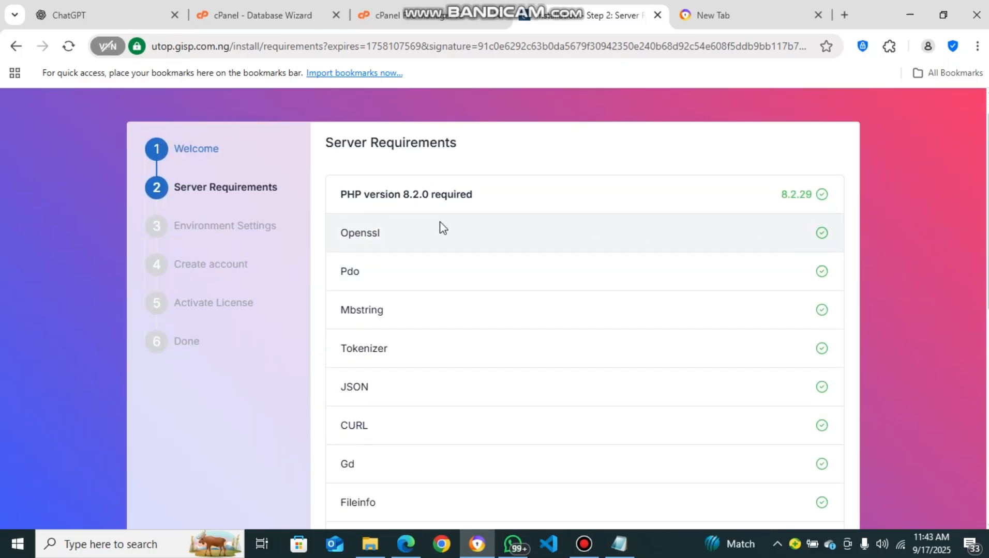
scroll(440, 225, down, 1)
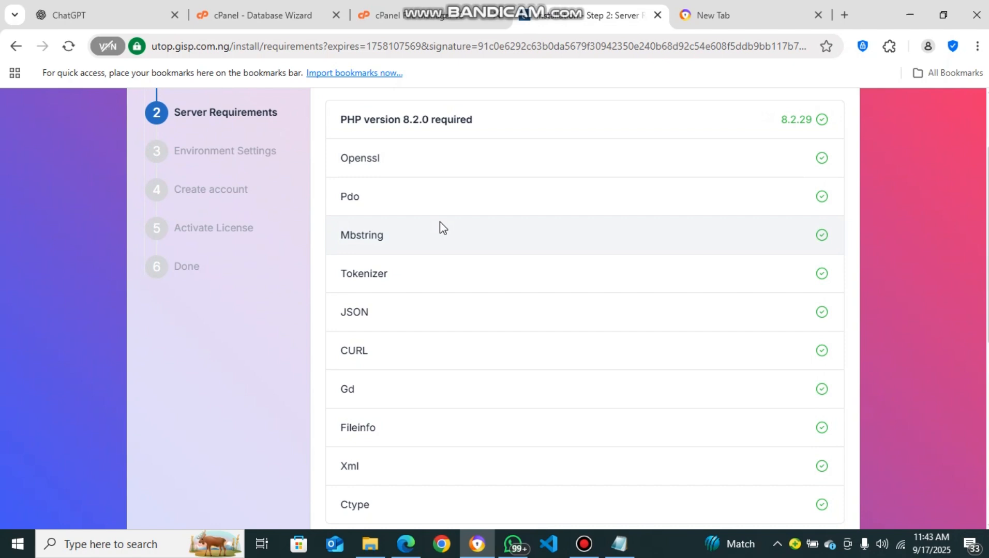
scroll(439, 224, down, 8)
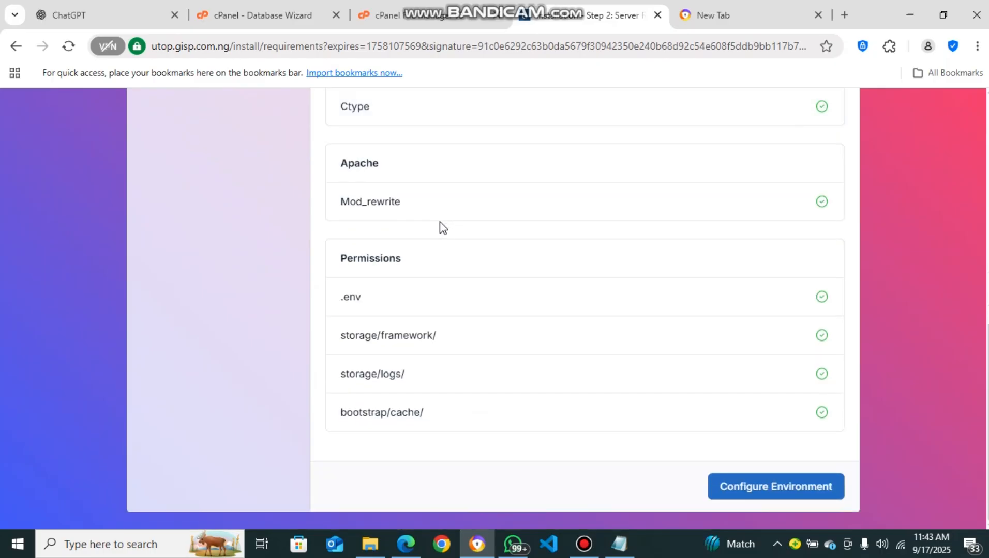
click(766, 487)
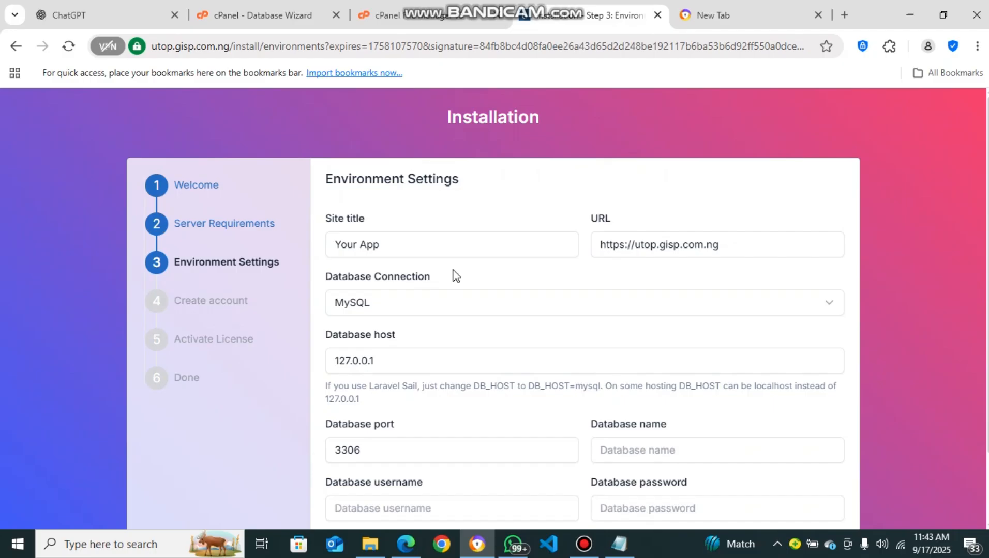
Replace the default site title 'Your App' with NewsScribe.
click(419, 248)
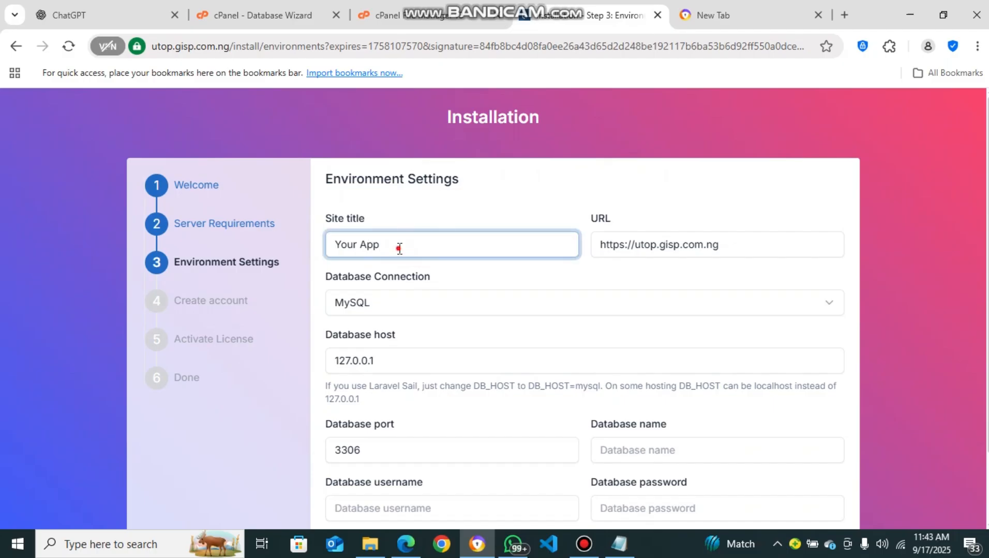
drag(397, 247, 293, 251)
text(NewsScribe)
click(748, 245)
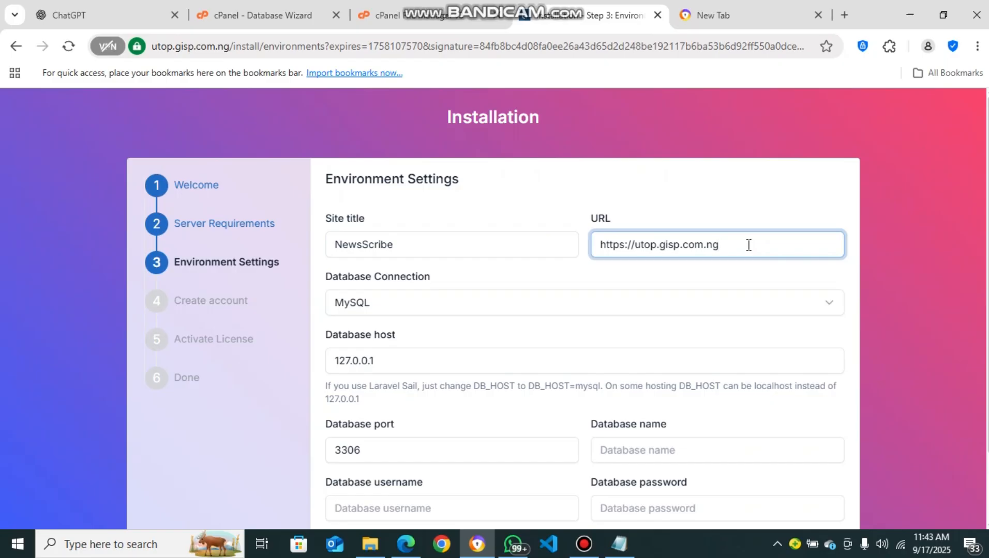
Change the database host from 127.0.0.1 to localhost.
scroll(535, 282, down, 1)
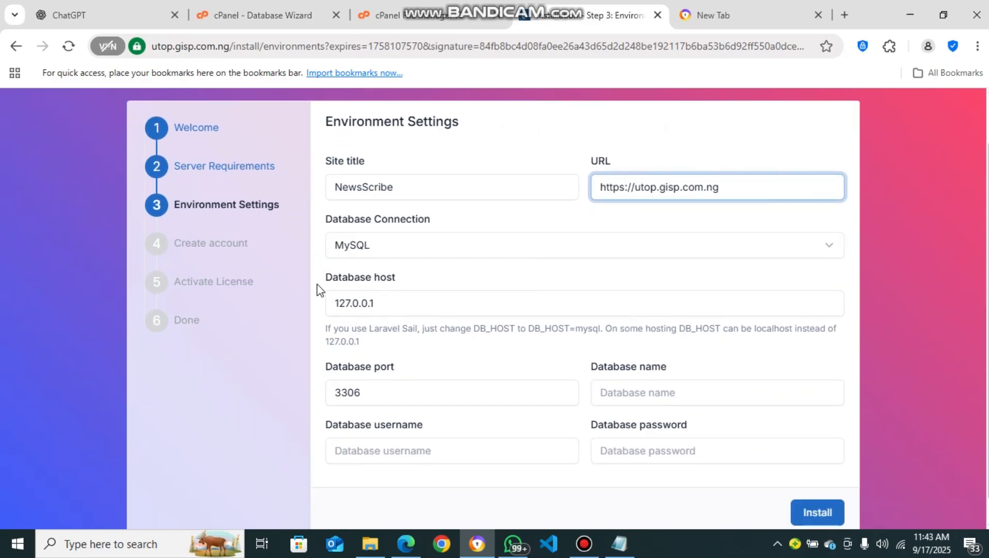
drag(404, 299, 278, 325)
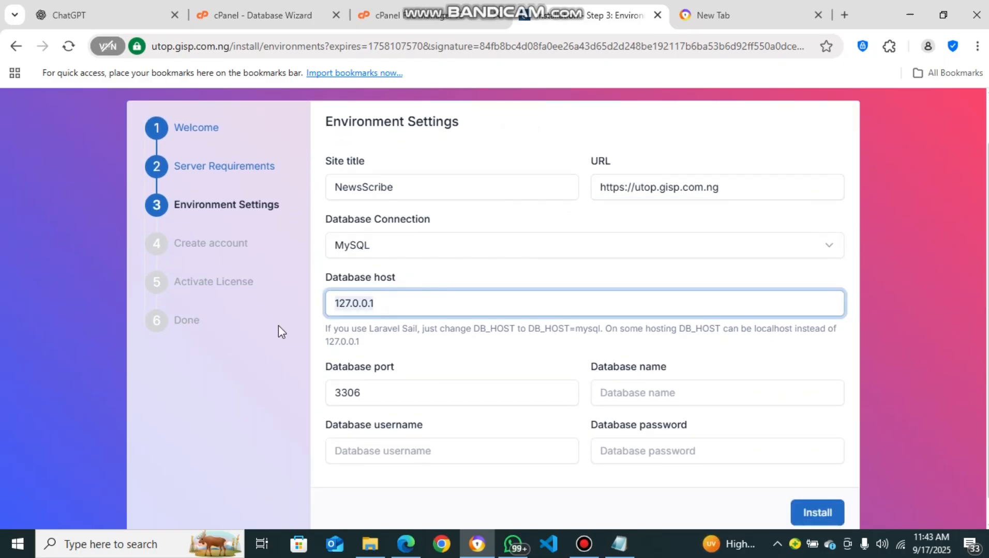
text(localhost)
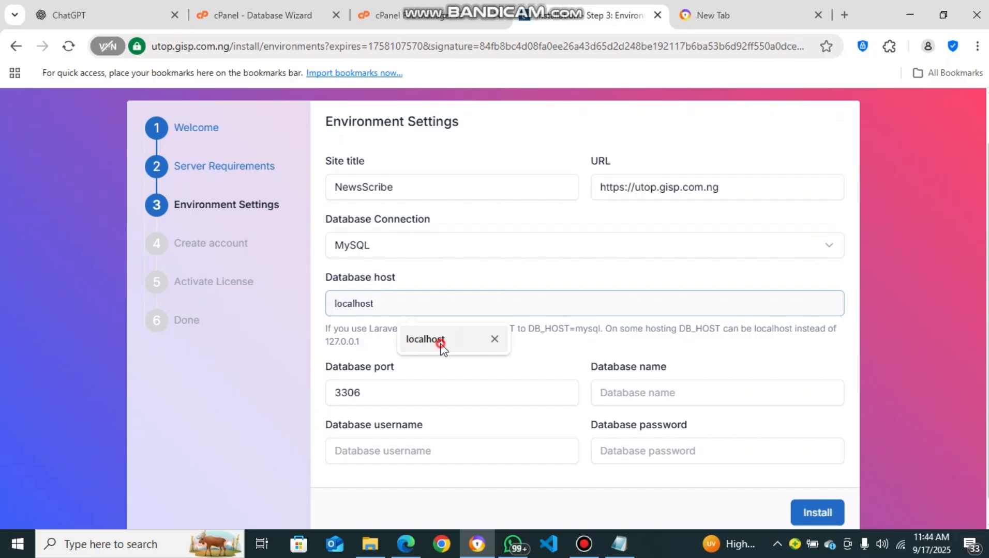
click(439, 341)
scroll(630, 369, down, 1)
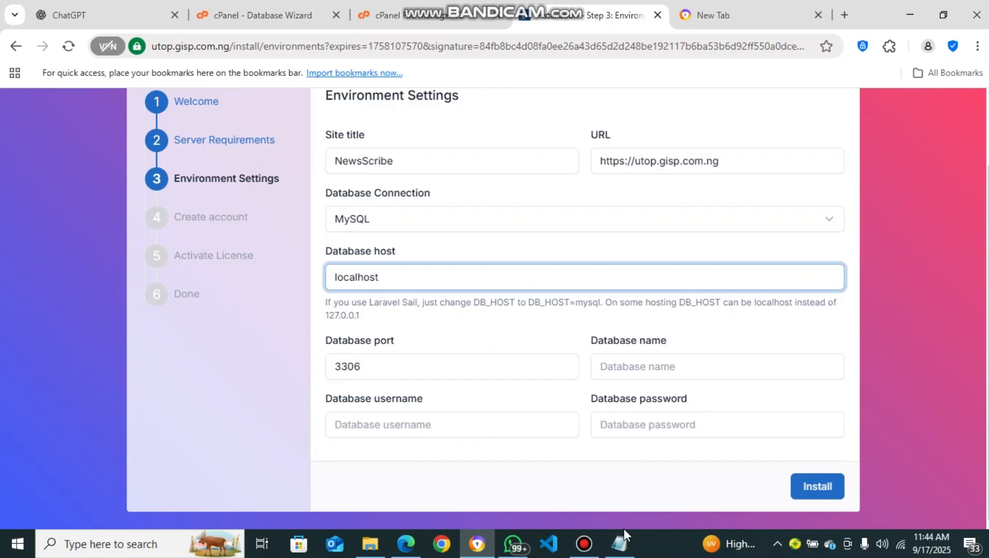
Copy the database name pbi_newsblog from Notepad into the Database name field.
click(628, 549)
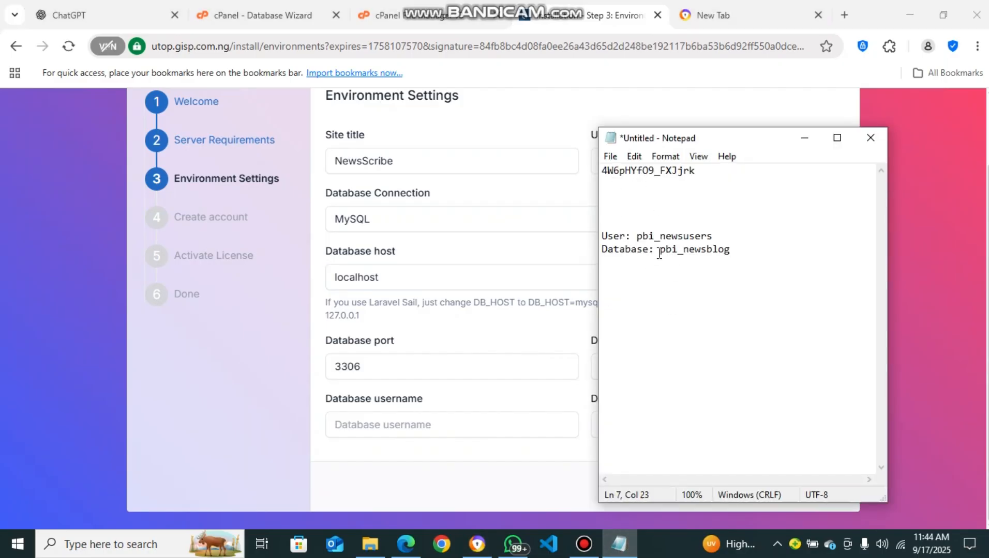
drag(660, 254, 732, 252)
key(ctrl+c)
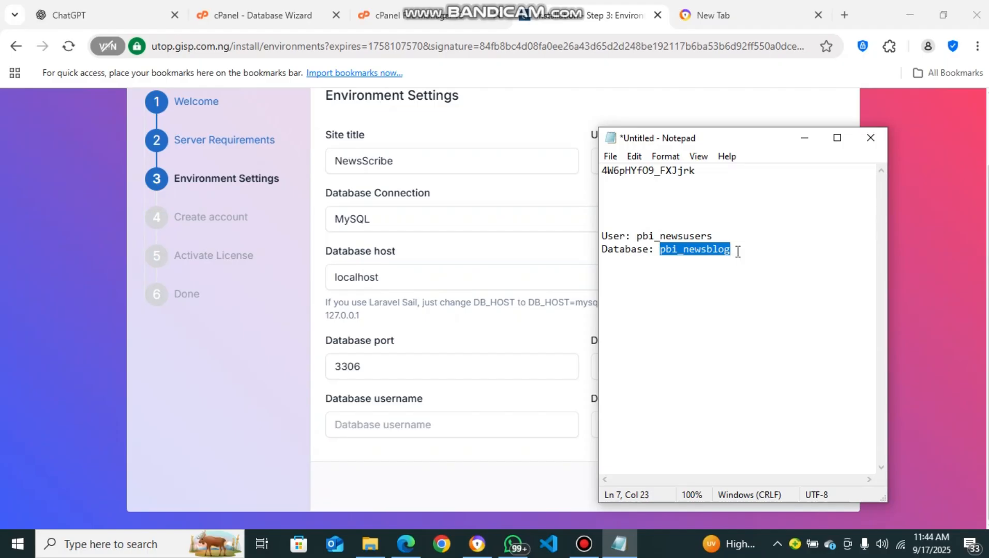
click(540, 287)
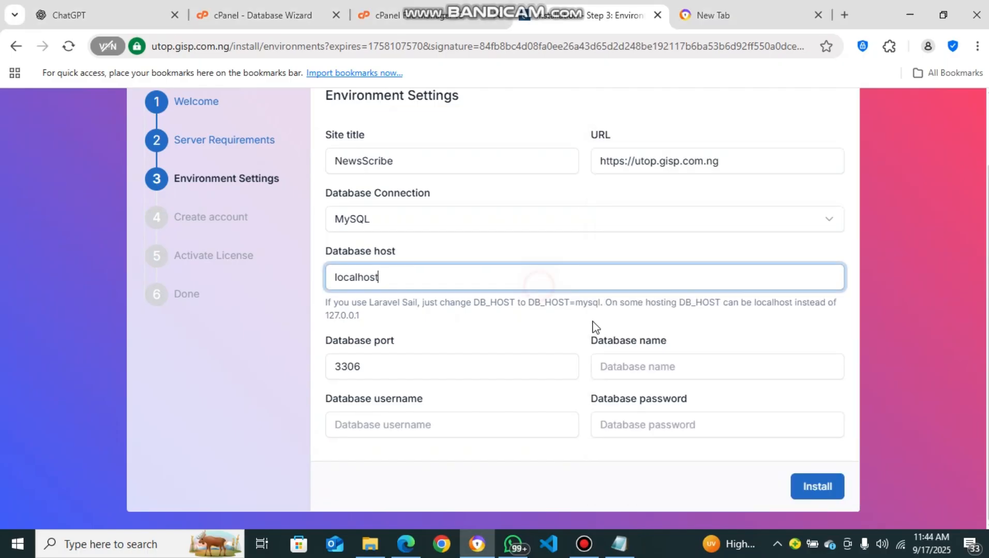
click(652, 366)
key(ctrl+v)
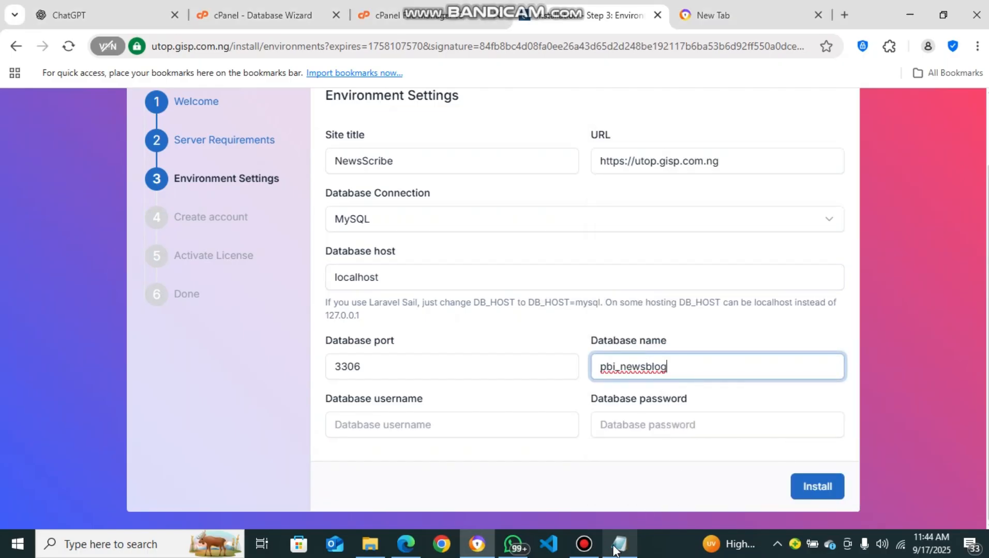
Copy the database user pbi_newsusers from Notepad into the Database username field.
click(614, 550)
click(637, 236)
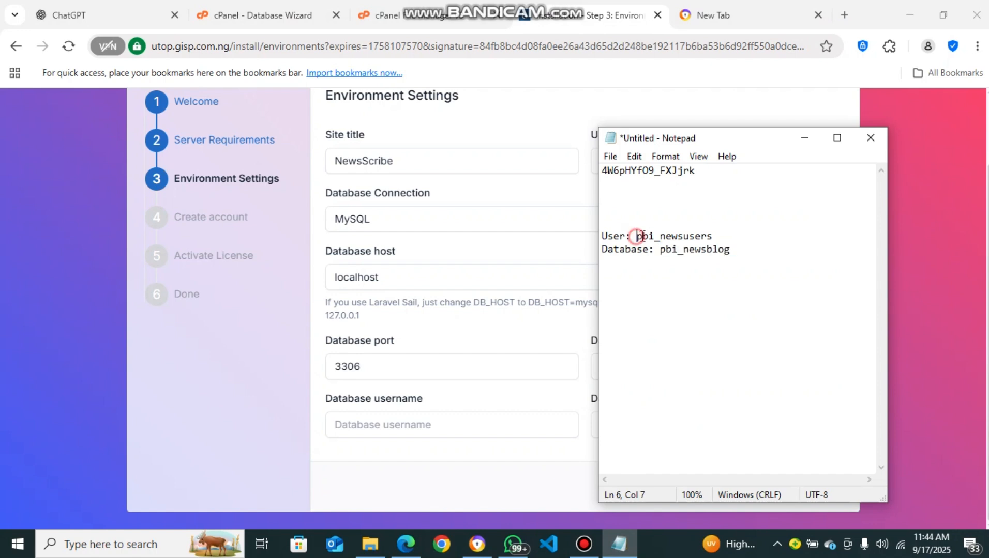
drag(638, 236, 712, 236)
key(ctrl+c)
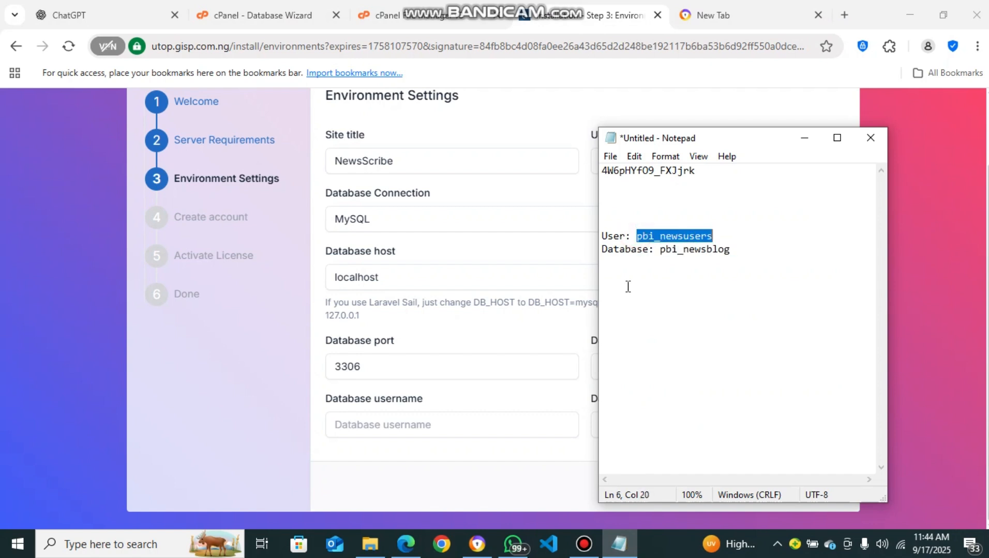
click(445, 426)
key(ctrl+v)
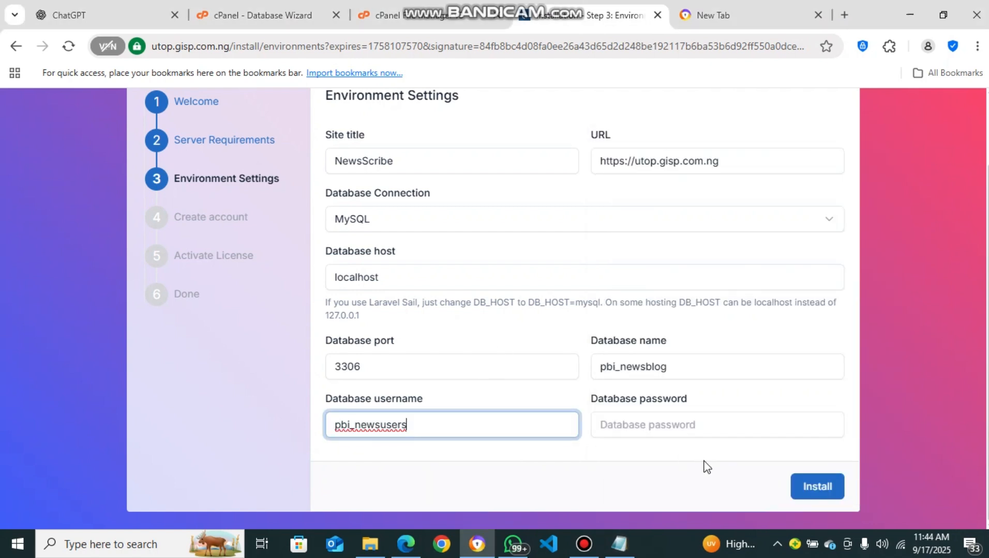
Copy the saved database password from Notepad into the Database password field.
click(619, 545)
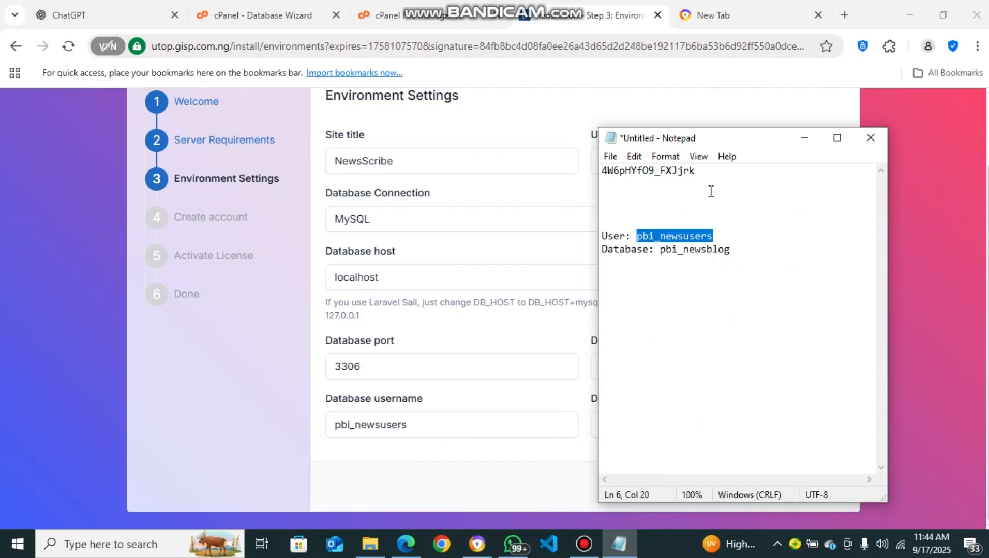
drag(697, 171, 598, 171)
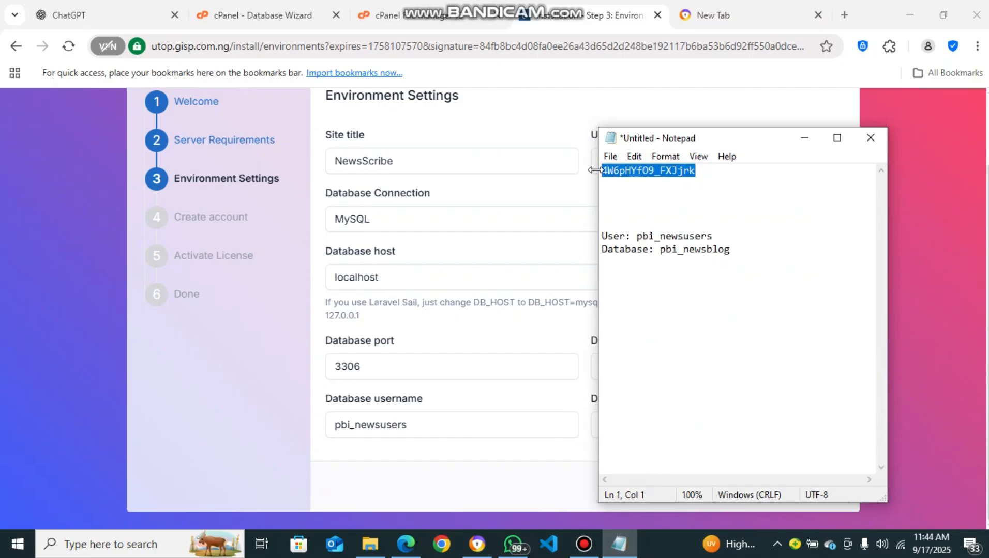
click(560, 390)
click(616, 424)
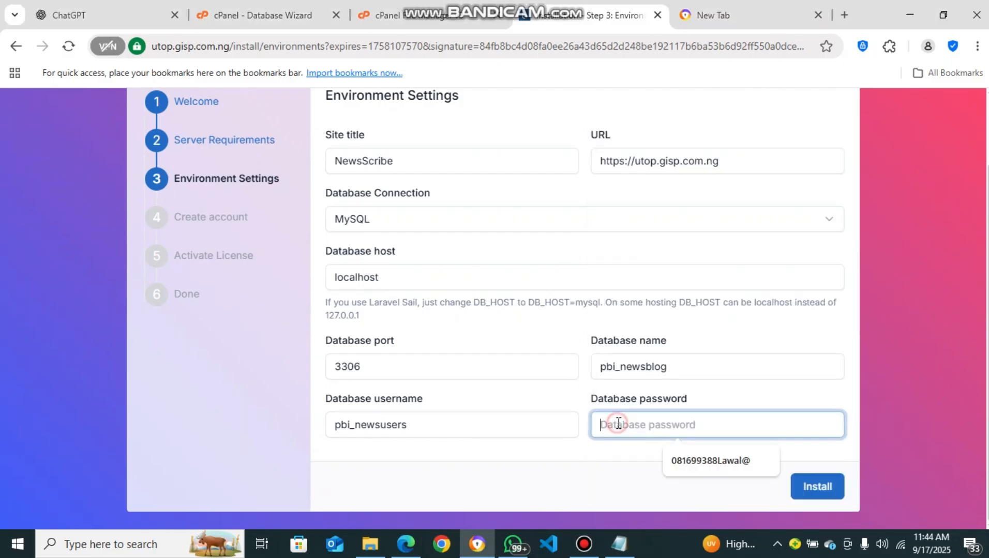
key(ctrl+v)
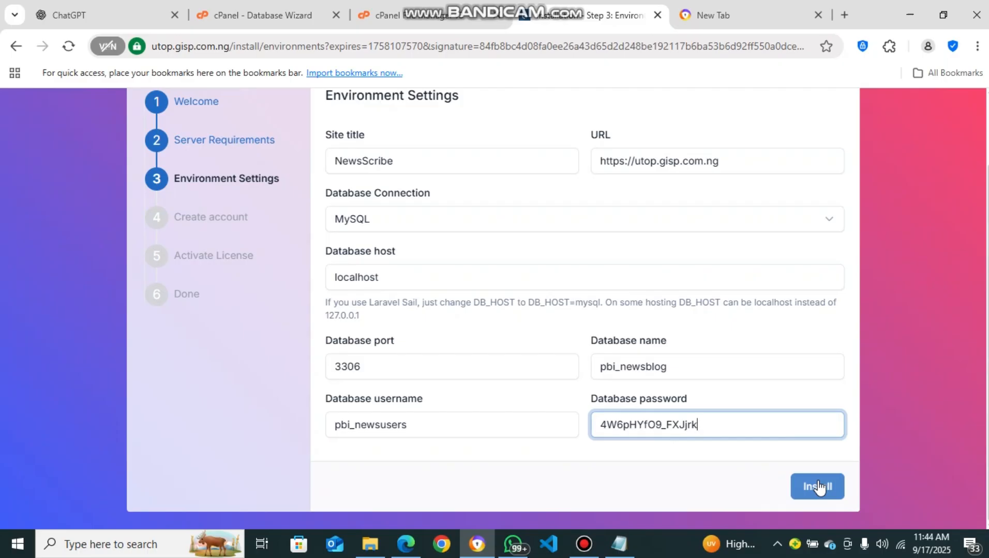
Scroll through the site's files in cPanel File Manager and select database.sql.
click(396, 14)
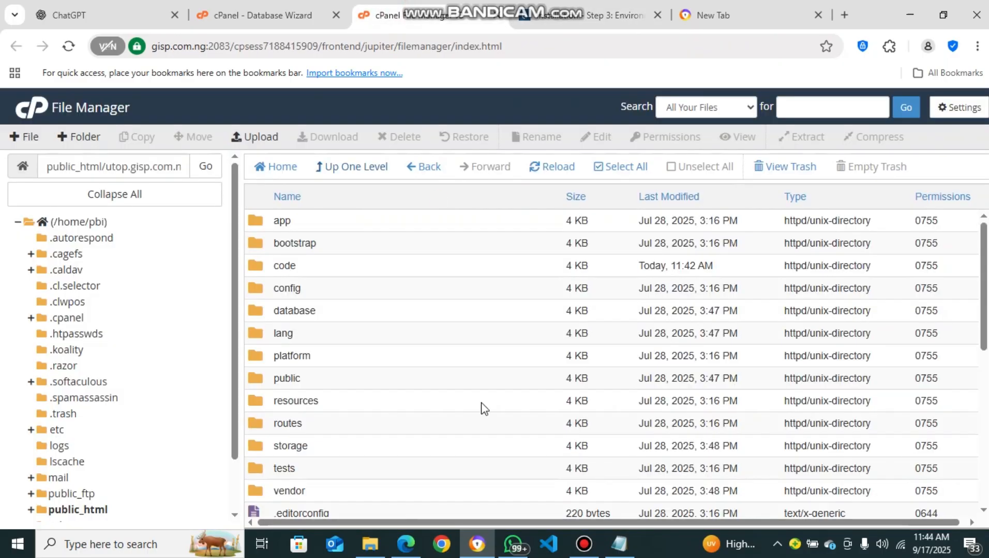
scroll(481, 409, down, 5)
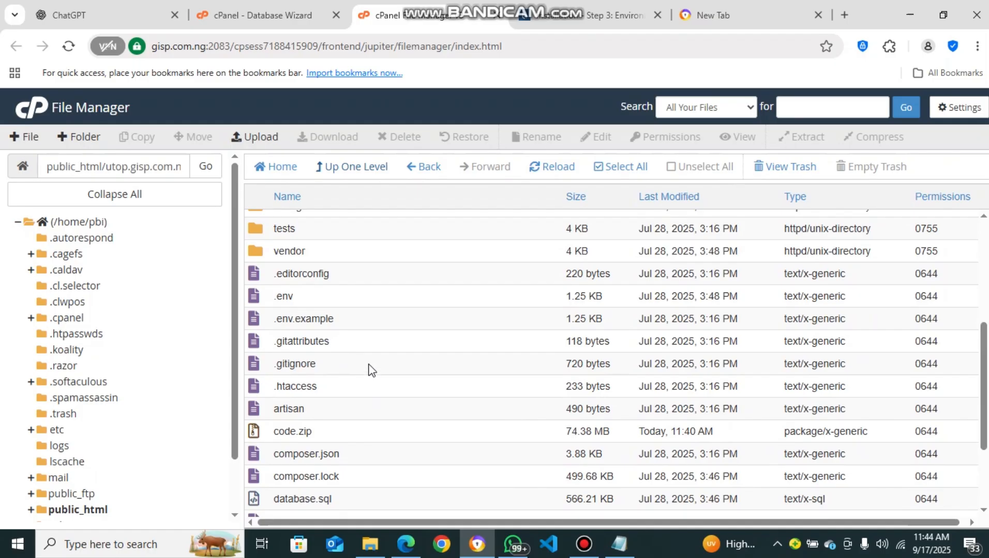
scroll(371, 370, up, 1)
scroll(371, 370, down, 1)
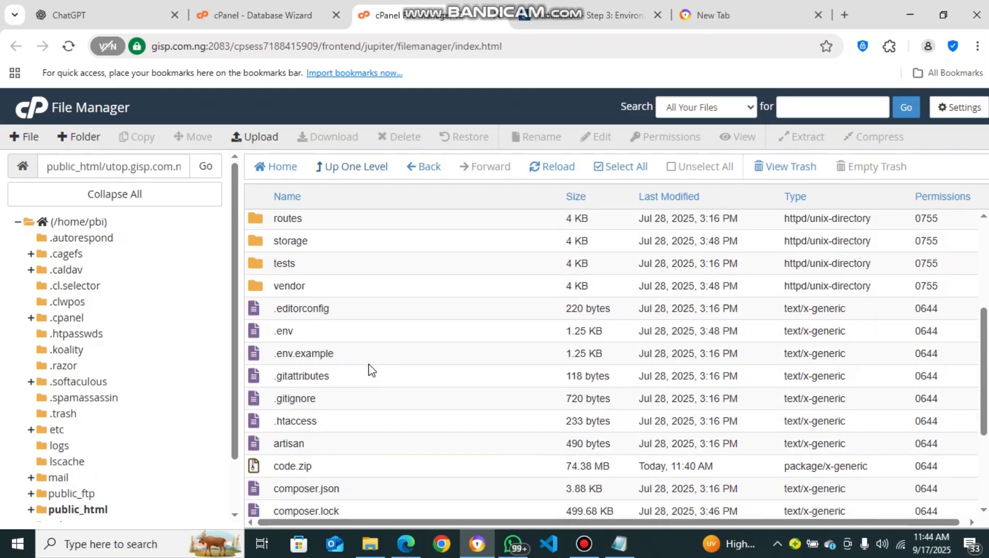
scroll(370, 370, down, 3)
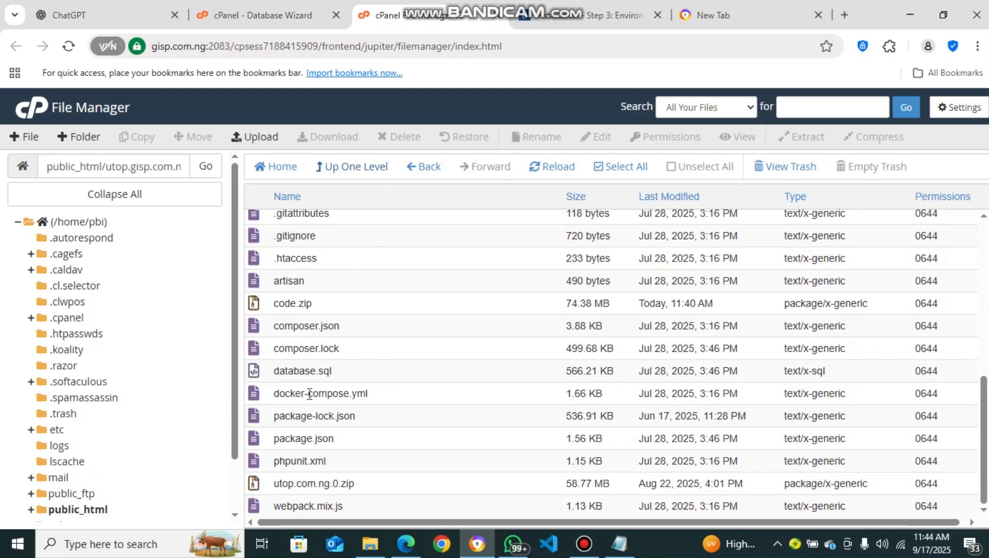
click(344, 372)
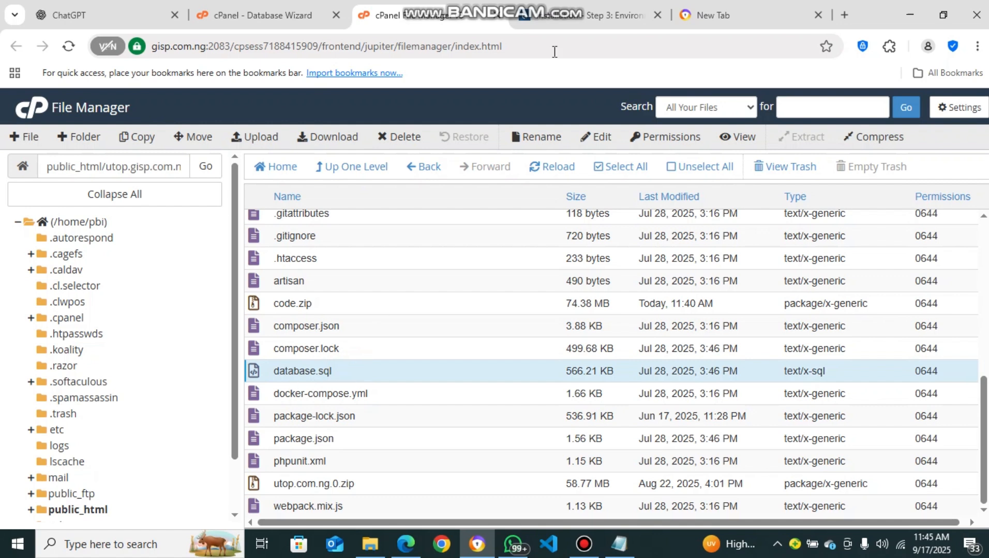
Submit the installer's environment settings with Install to reach the Create account step.
mouse_move(603, 8)
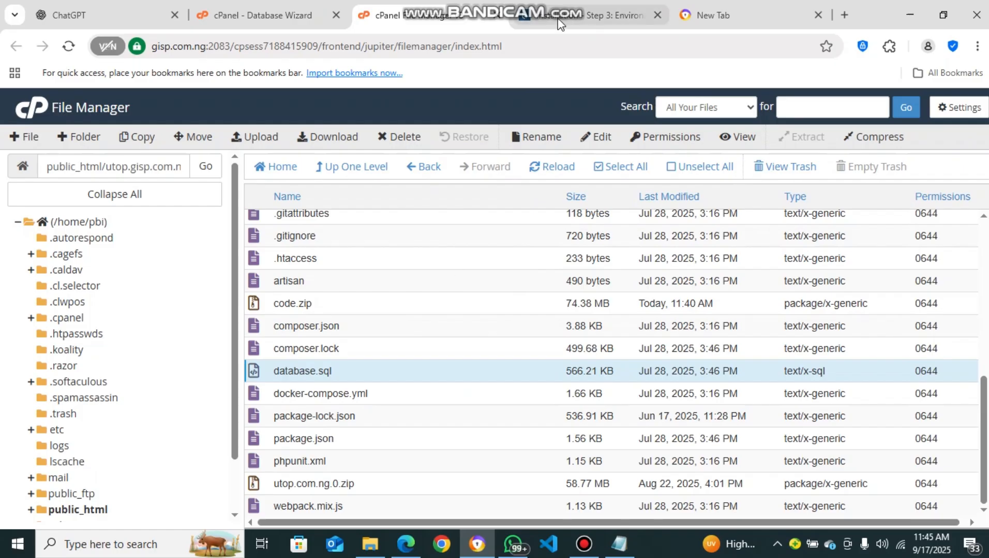
click(559, 19)
click(813, 487)
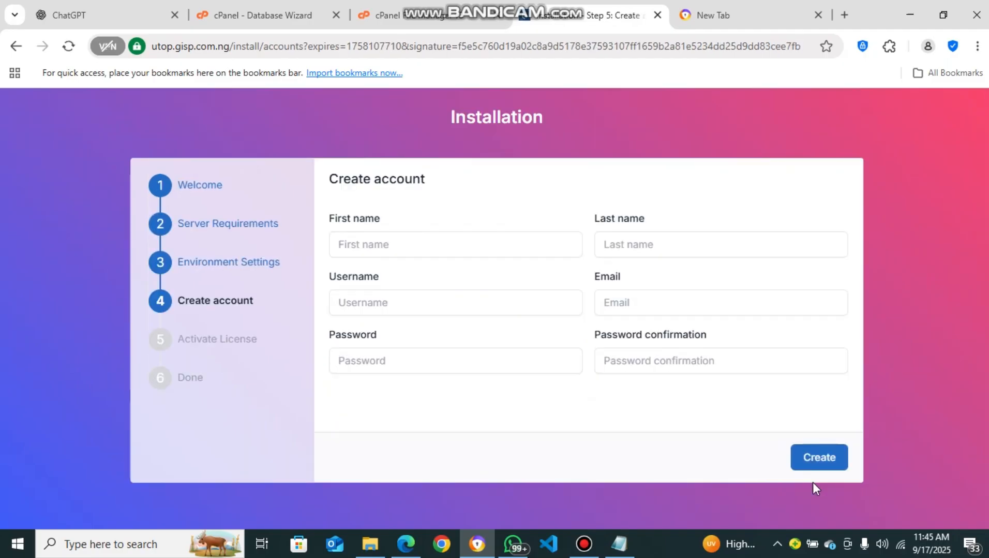
Enter the admin's first and last name and the username admin.
click(381, 246)
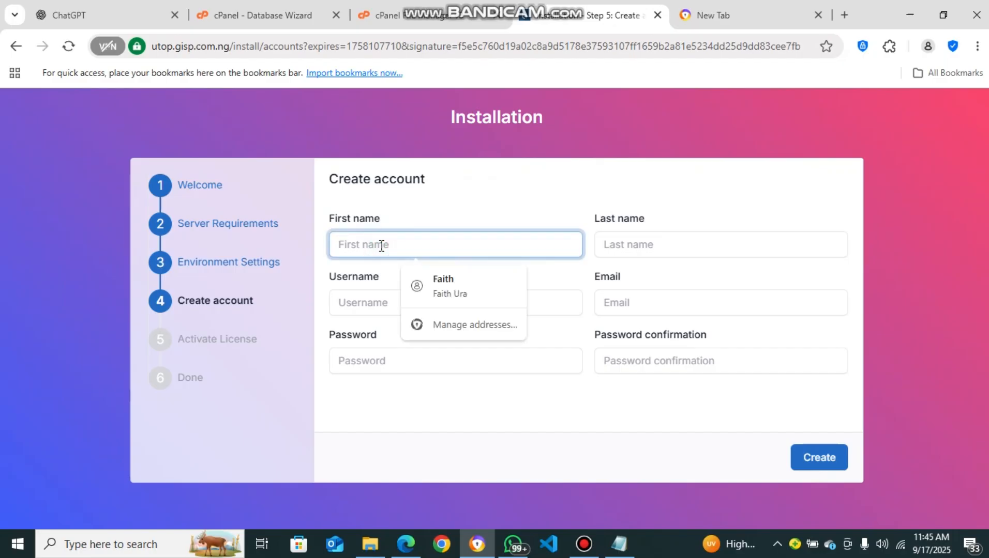
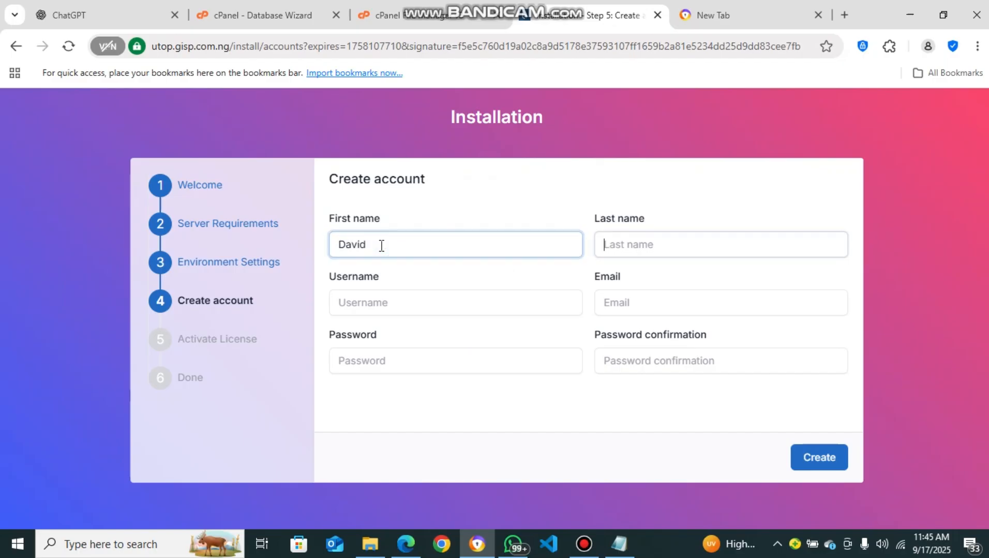
key(Tab)
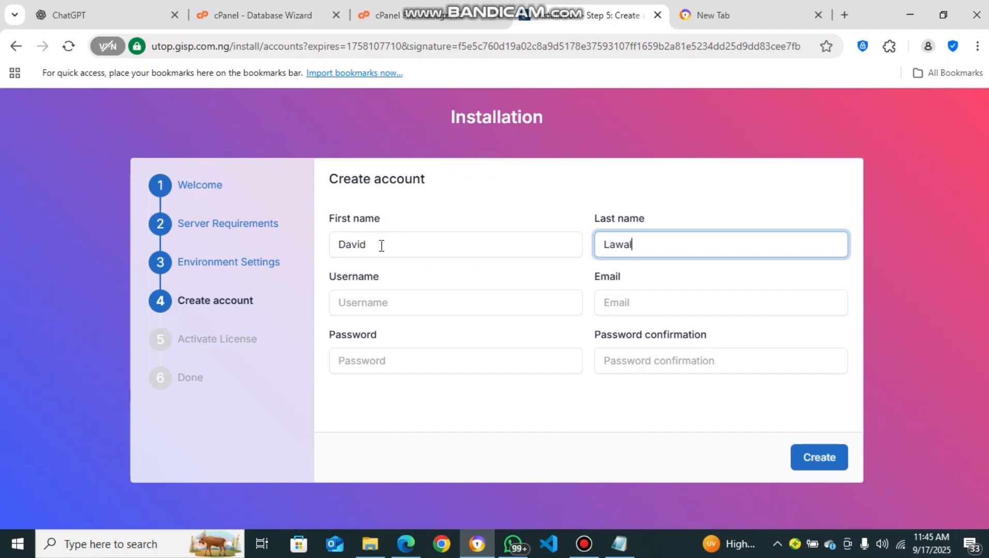
click(373, 303)
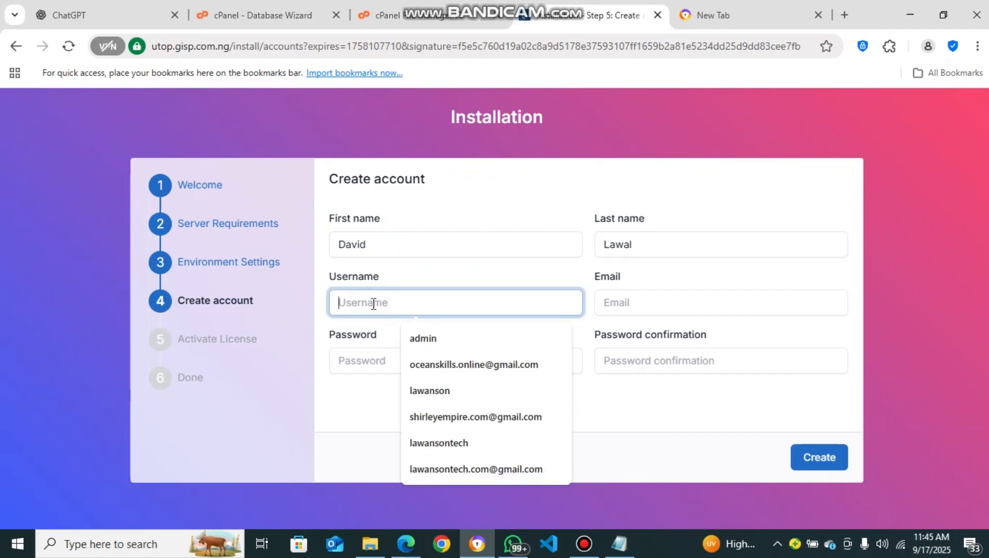
text(ad)
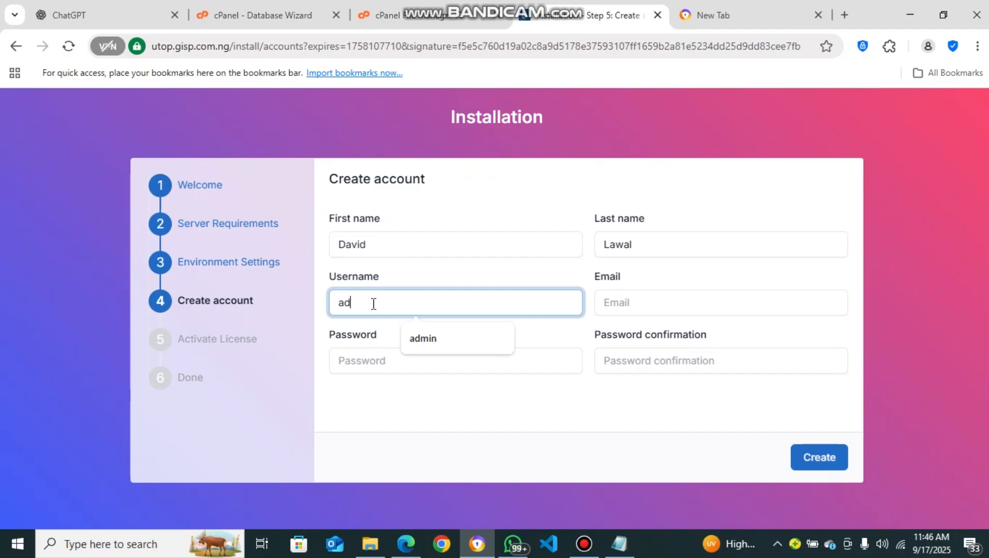
key(BackSpace)
key(BackSpace)
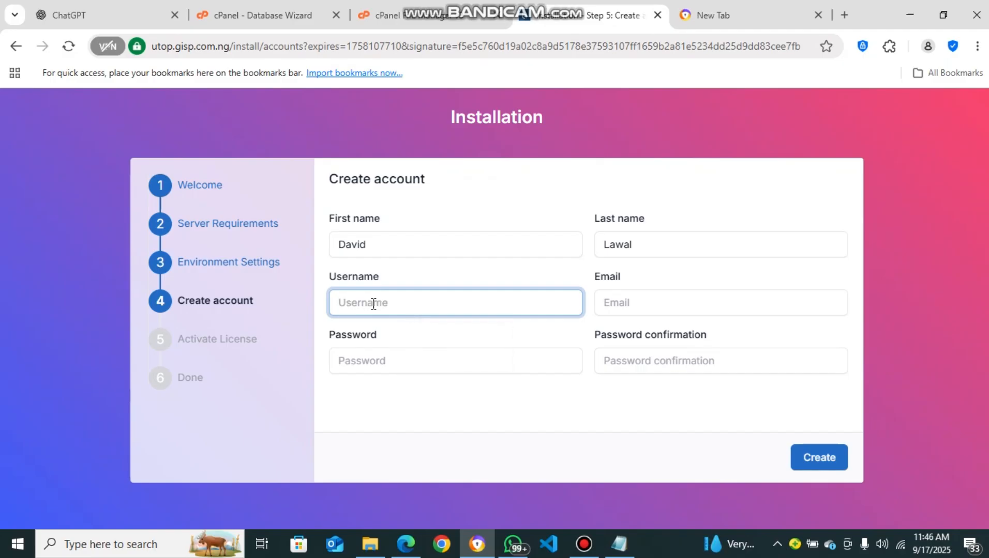
text(admin)
Fill the e-mail from a saved suggestion and change the username to owner.
click(621, 308)
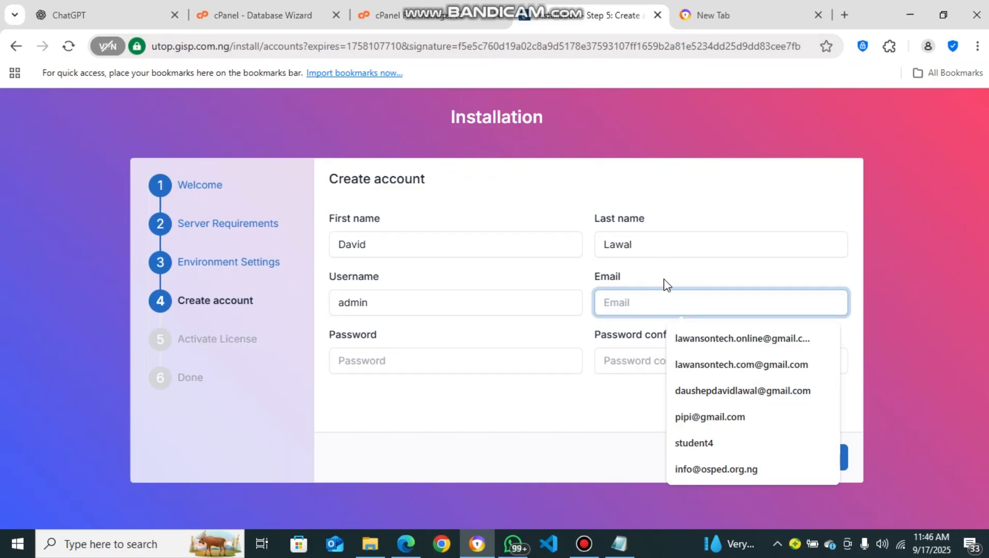
click(734, 338)
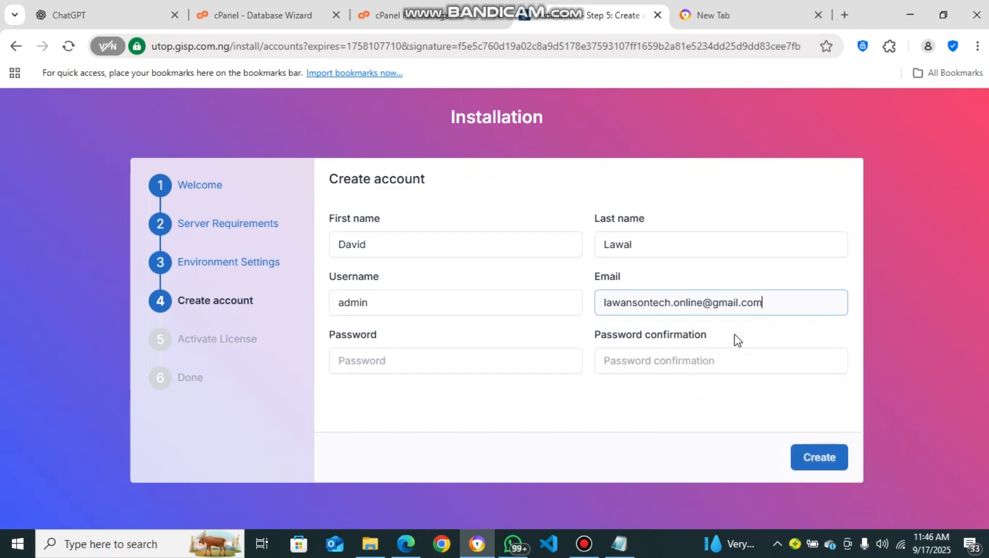
click(401, 370)
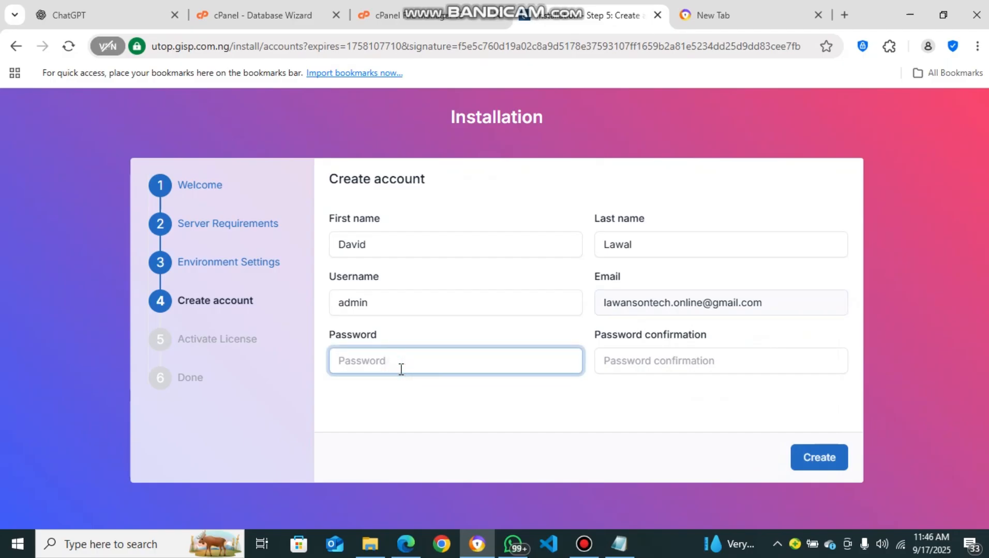
drag(380, 301, 292, 312)
text(owner)
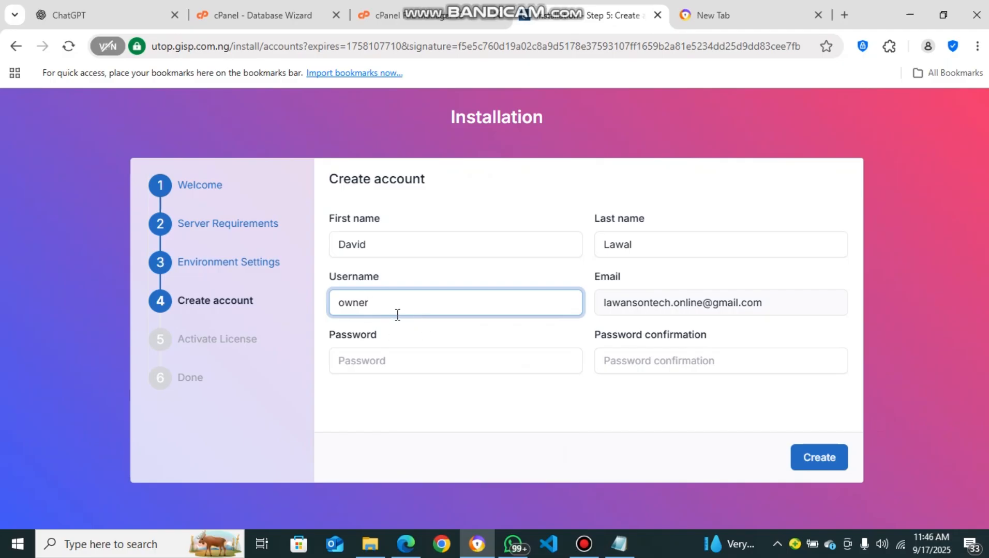
Enter the admin password and type it again as confirmation.
click(417, 373)
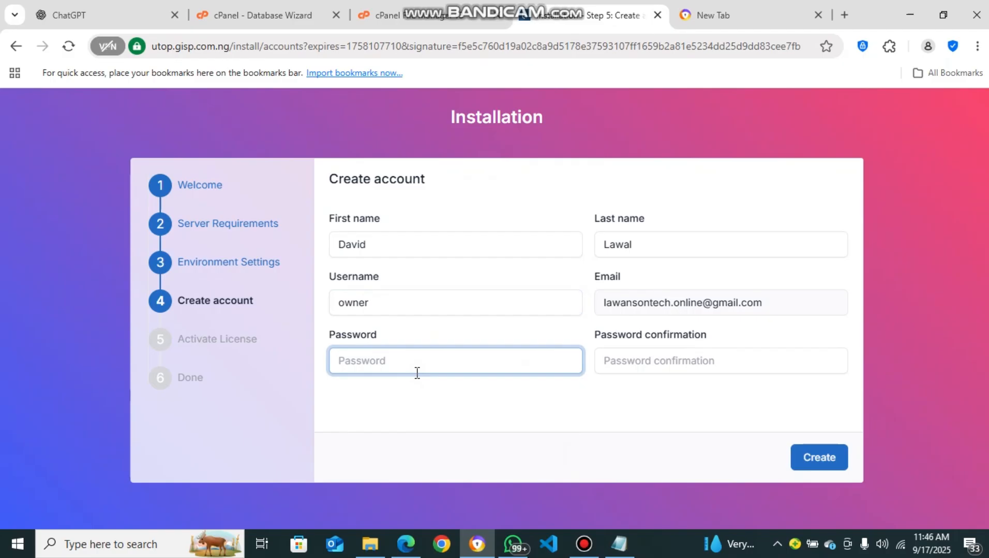
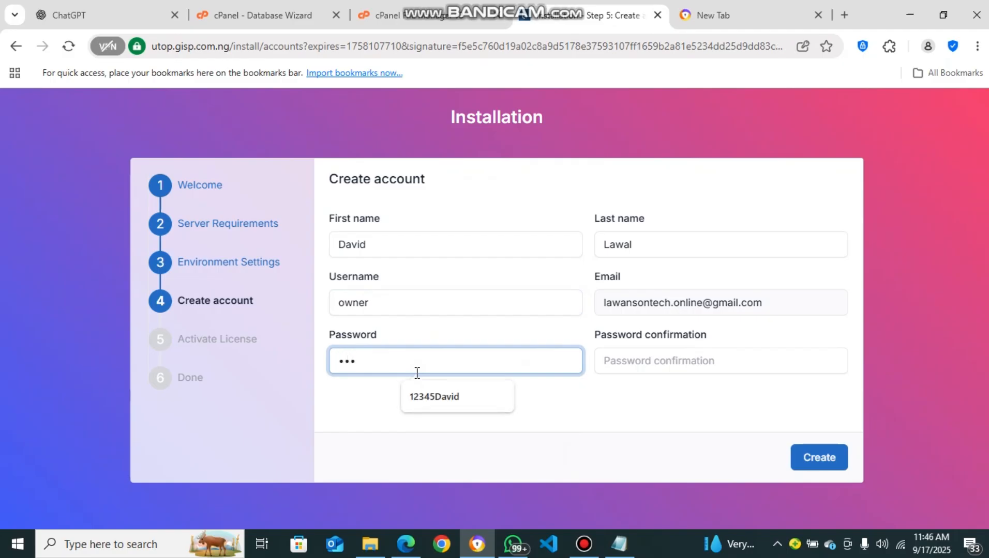
click(649, 361)
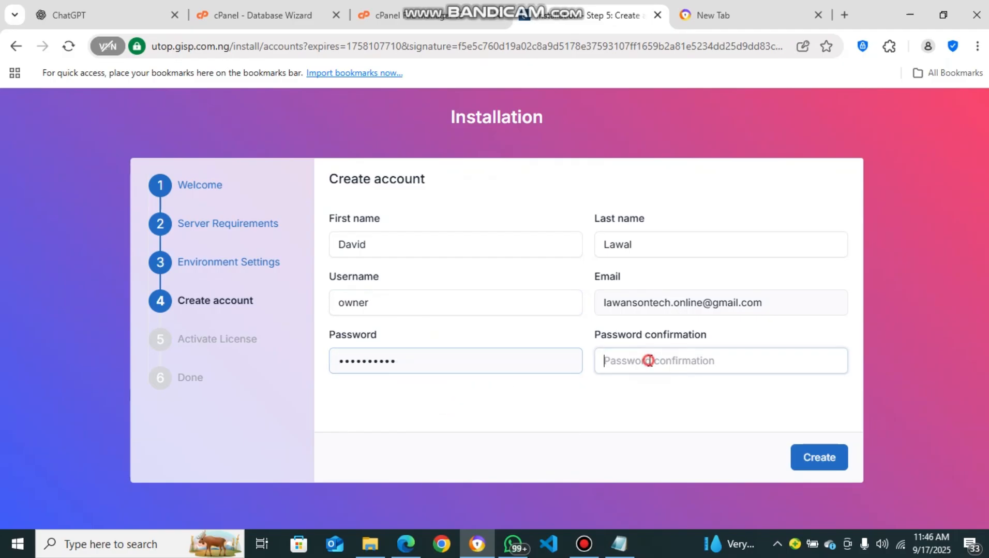
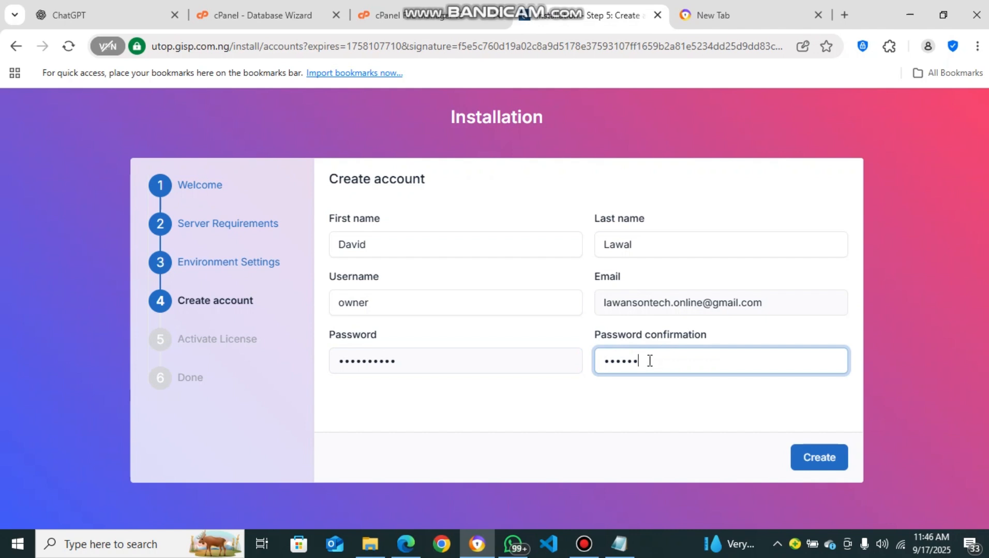
Create the admin account, decline Chrome's password save, and fill in the Envato username.
click(819, 464)
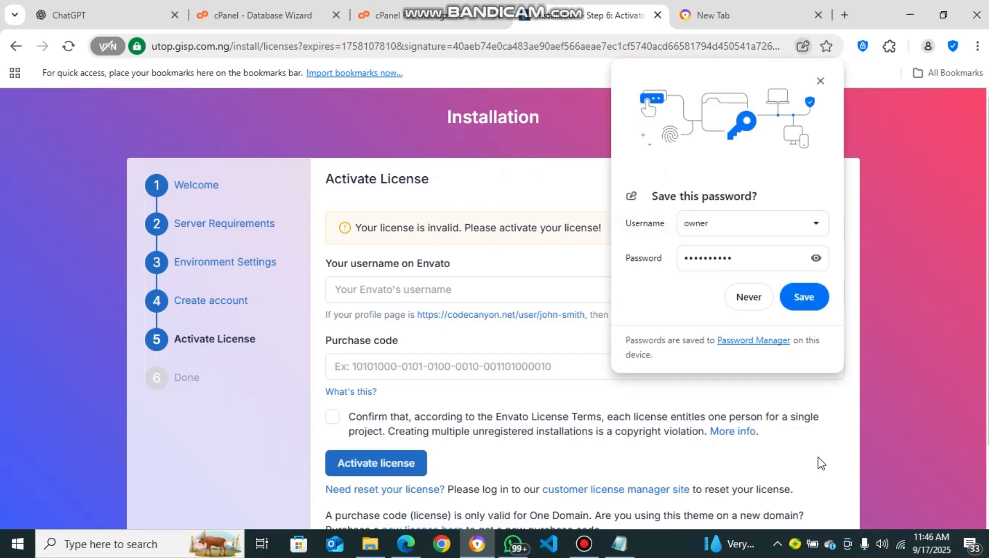
click(748, 298)
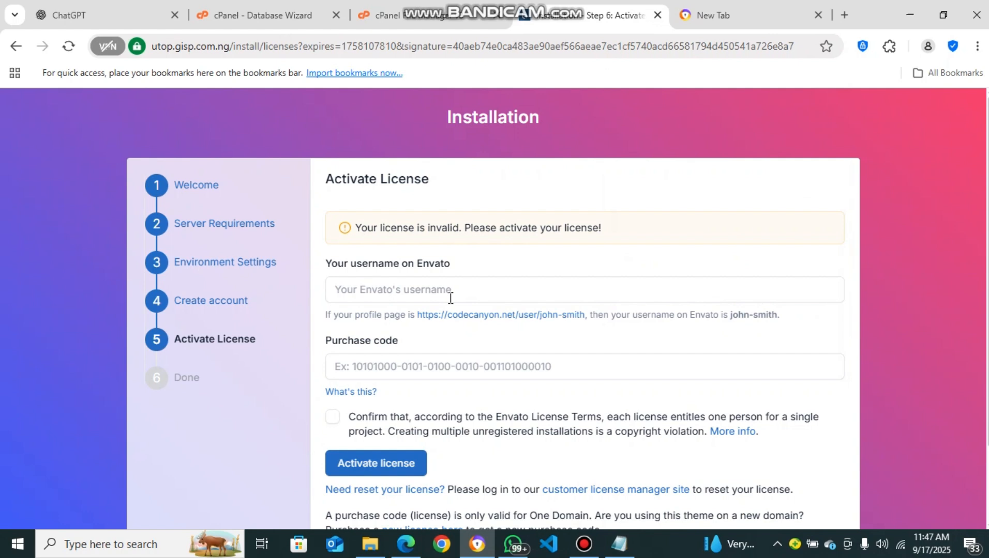
click(366, 293)
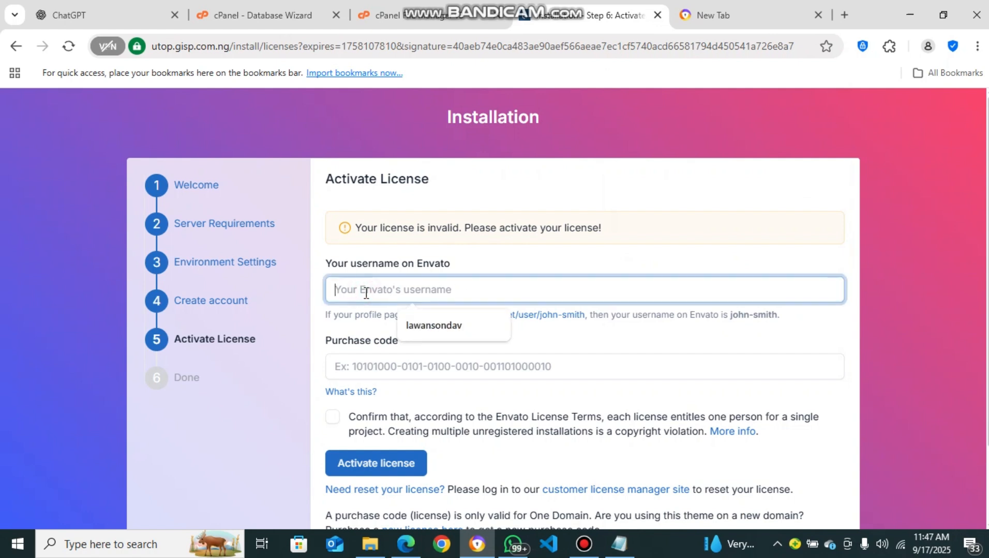
click(435, 323)
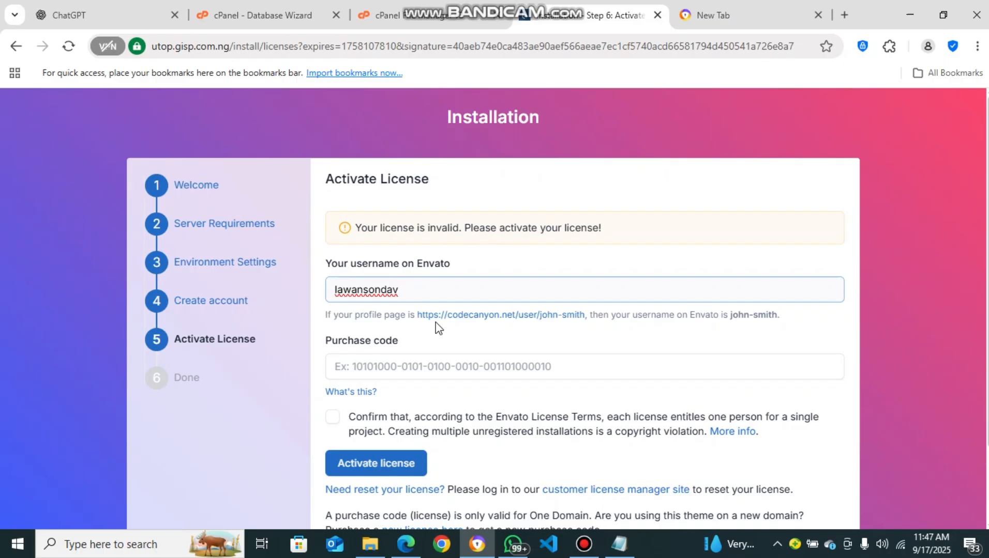
Agree to the Envato license terms and continue to the Installation Finished page.
scroll(411, 422, down, 1)
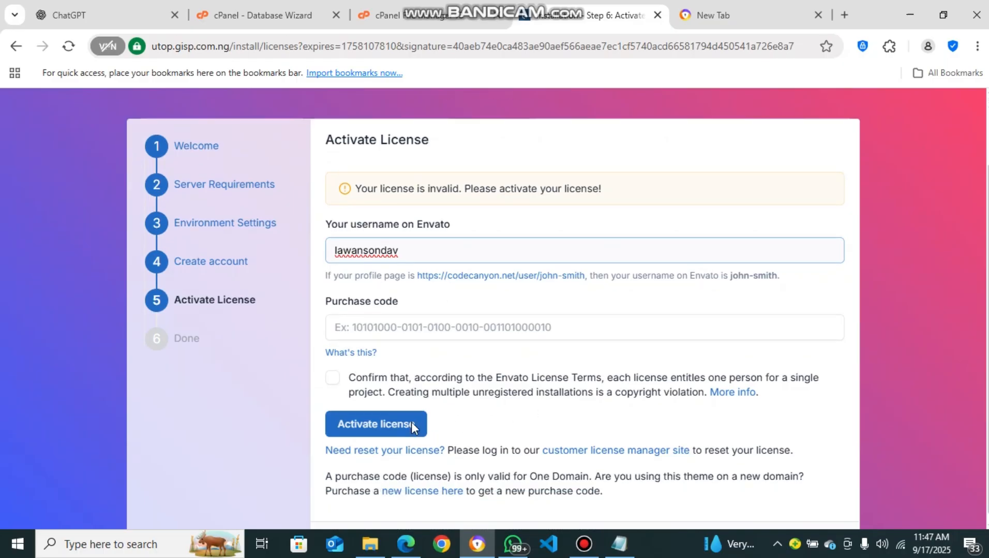
scroll(411, 421, down, 1)
click(333, 324)
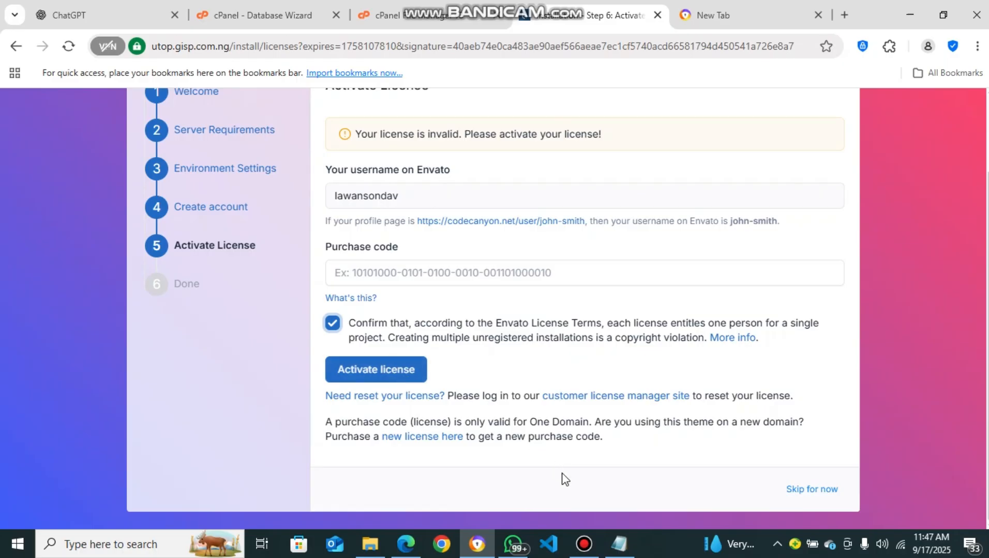
click(585, 545)
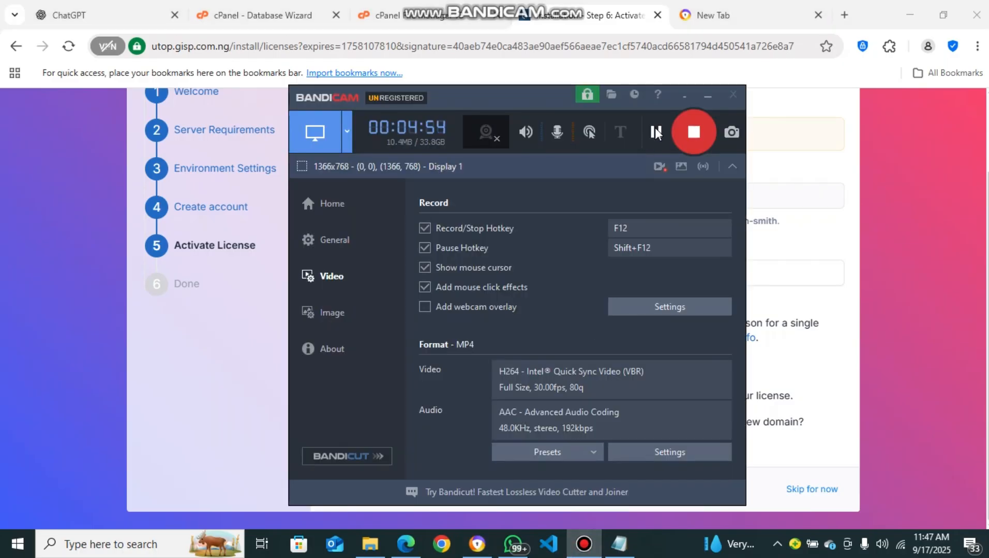
click(826, 256)
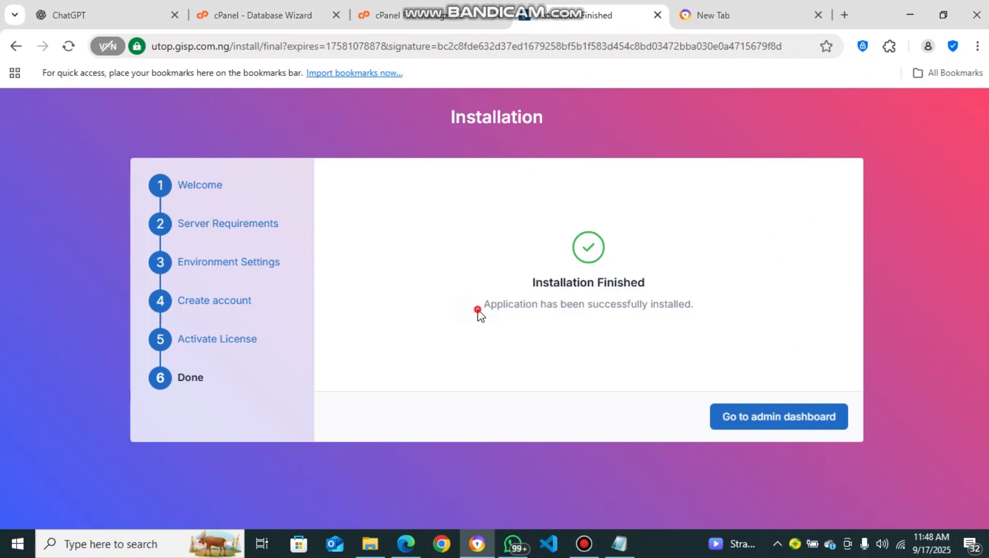
Go from the finished installer to the admin dashboard and select the site's base URL.
drag(479, 310, 697, 308)
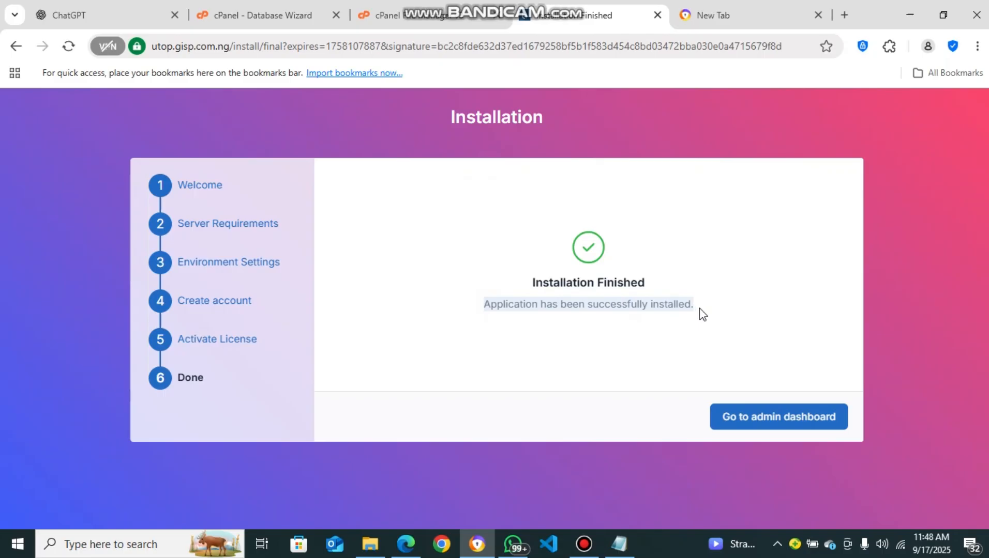
click(549, 252)
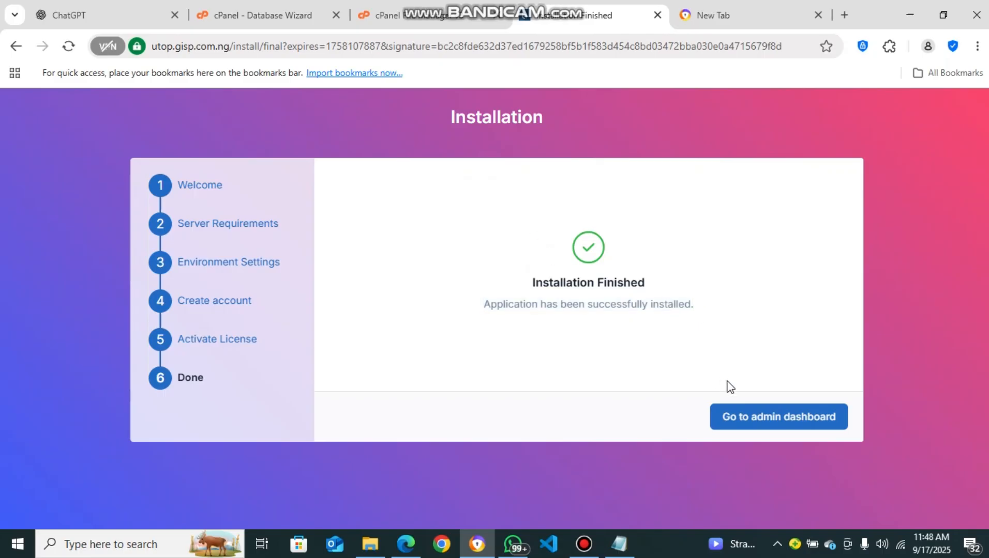
click(763, 421)
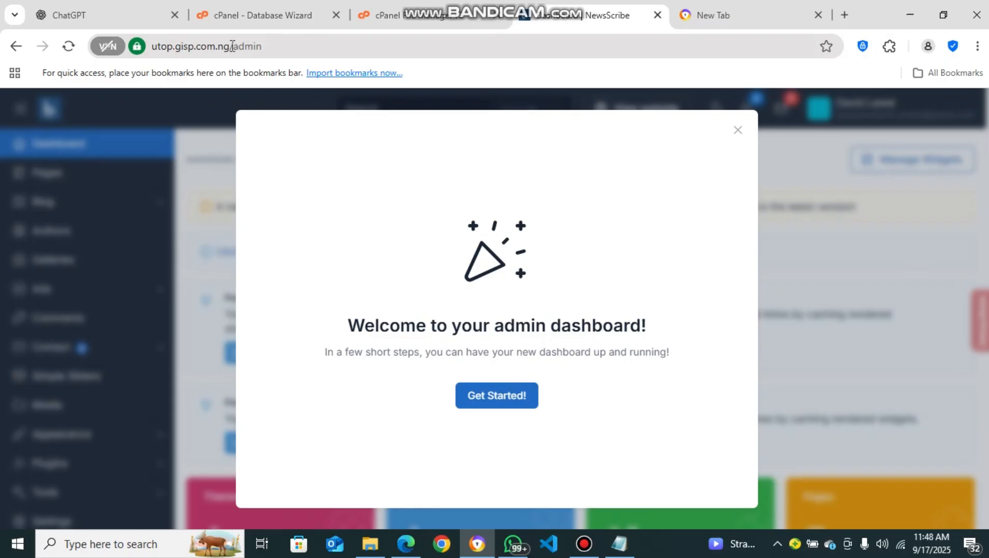
drag(232, 46, 146, 51)
key(ctrl+c)
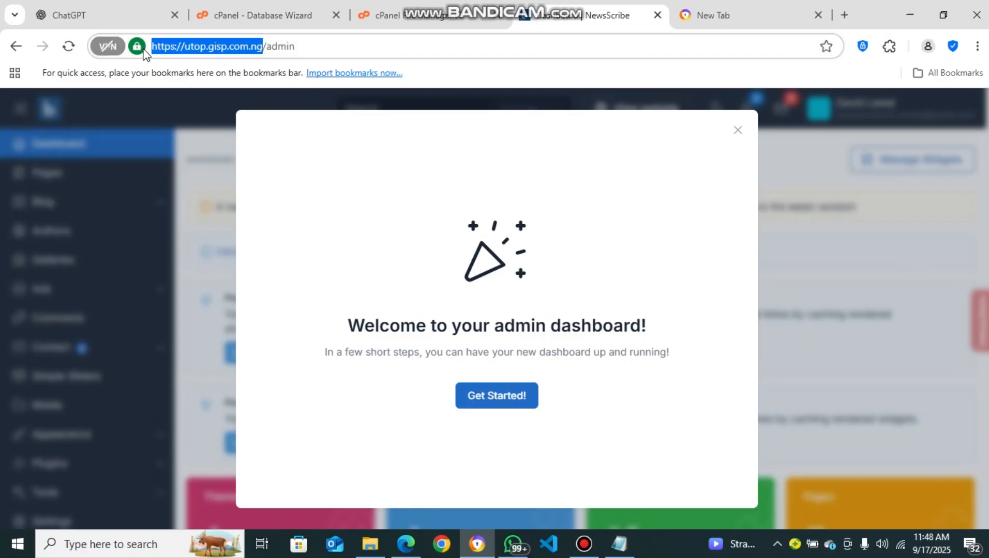
Load the copied utop.gisp.com.ng address in Microsoft Edge.
click(406, 542)
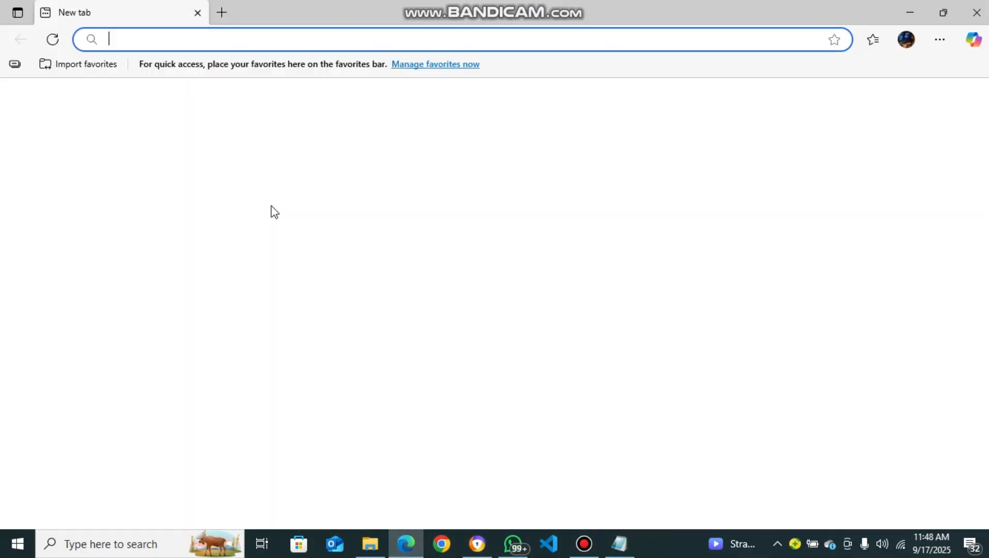
key(ctrl+v)
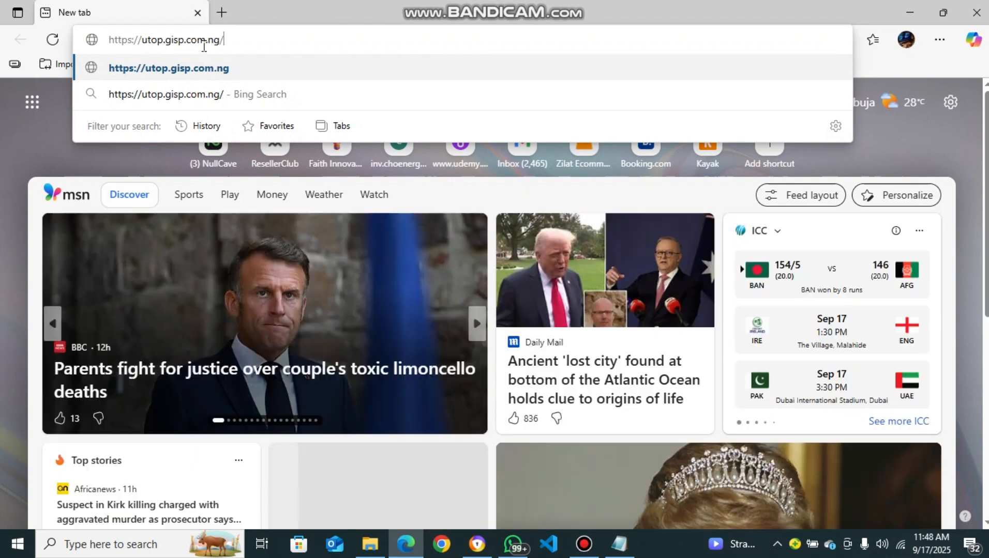
key(Return)
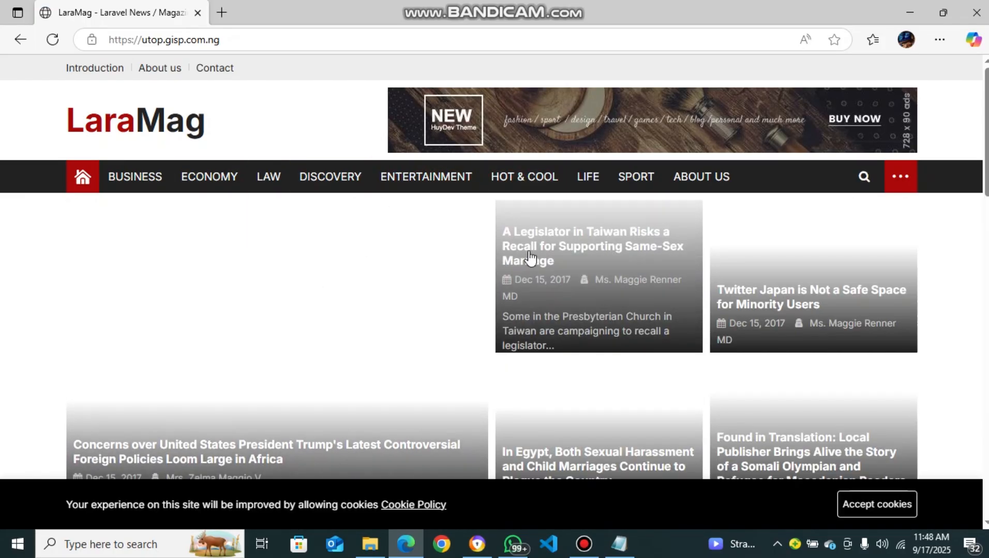
Scroll through the LaraMag homepage, then minimize the Edge window.
scroll(551, 311, down, 10)
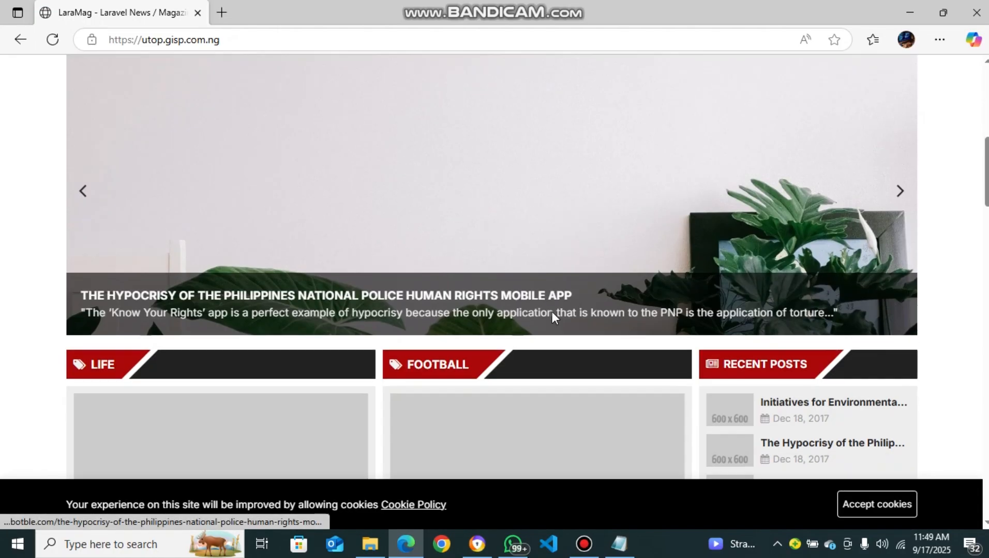
scroll(554, 320, down, 15)
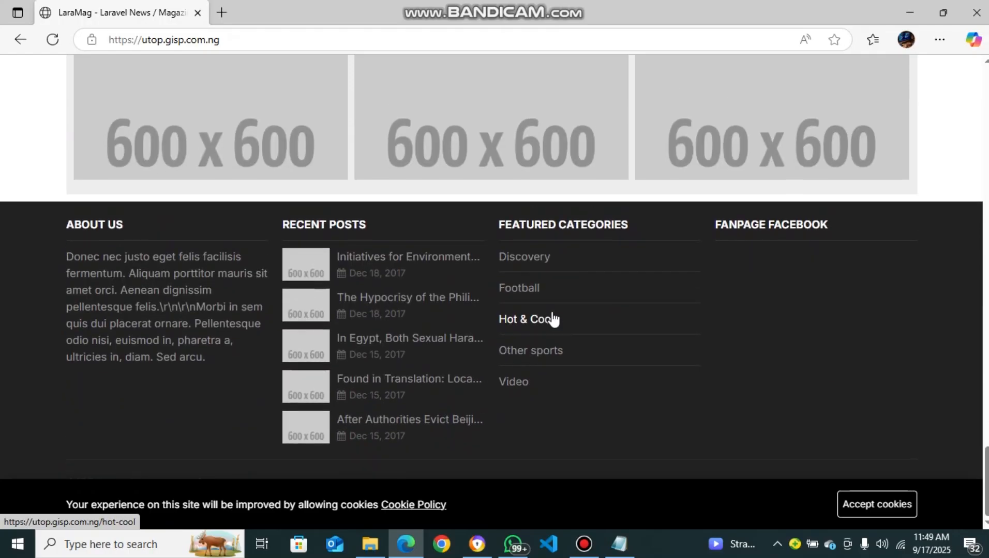
scroll(553, 320, up, 10)
scroll(551, 316, up, 15)
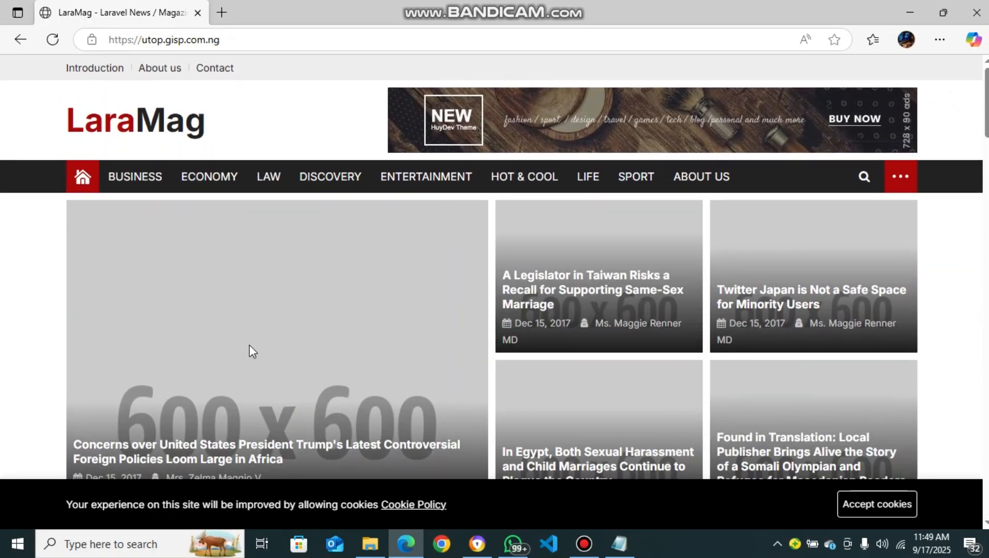
scroll(338, 358, down, 12)
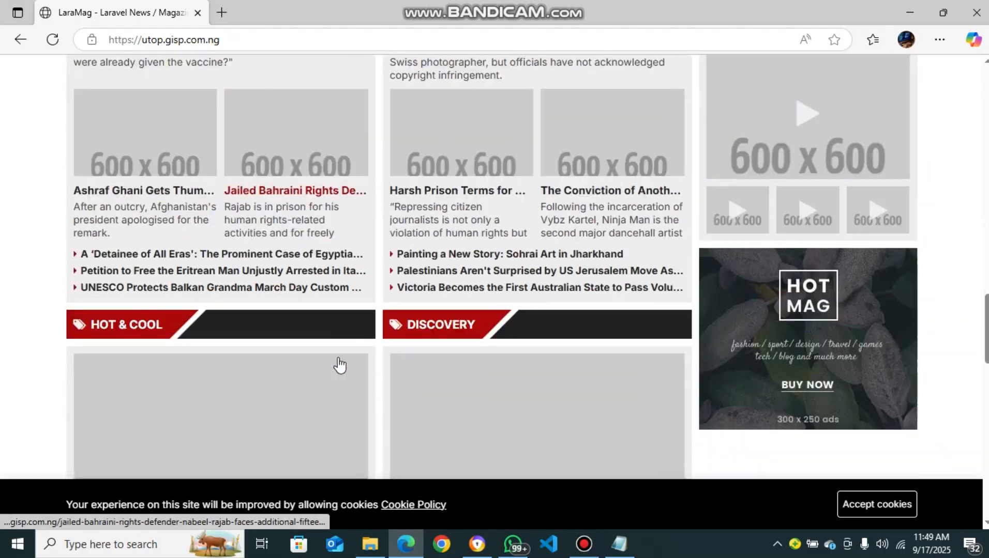
scroll(338, 357, up, 12)
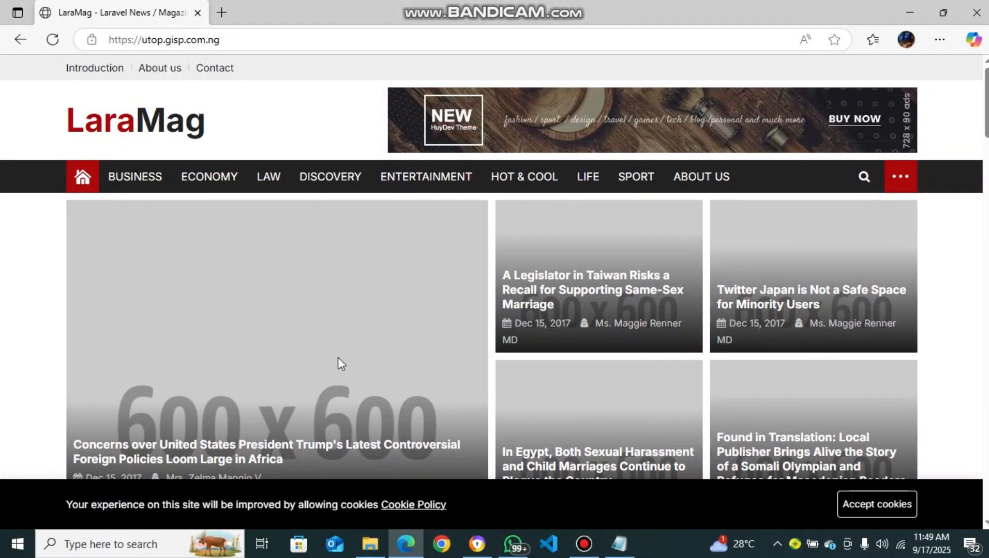
click(905, 13)
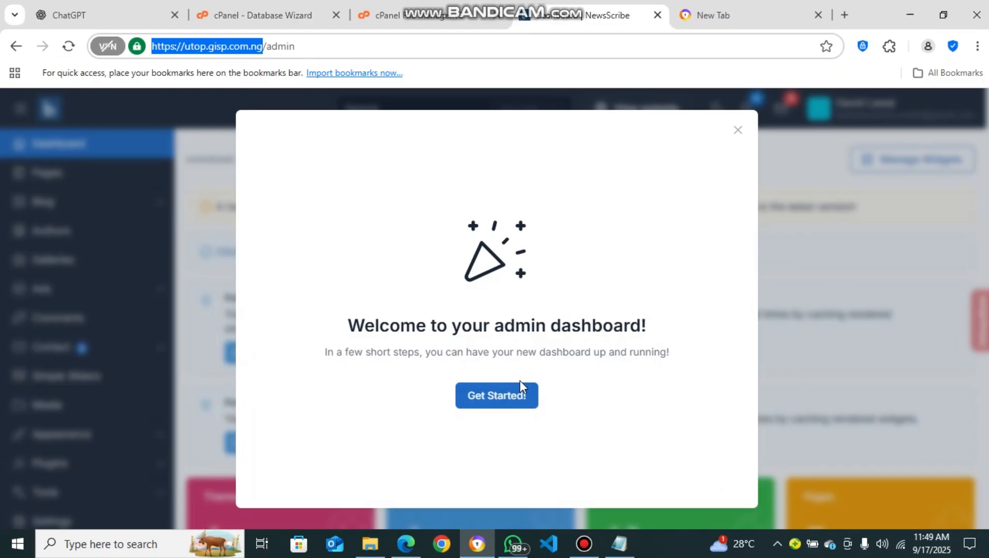
Run the welcome setup with the default branding until it reports 'Your site is ready!'.
click(498, 397)
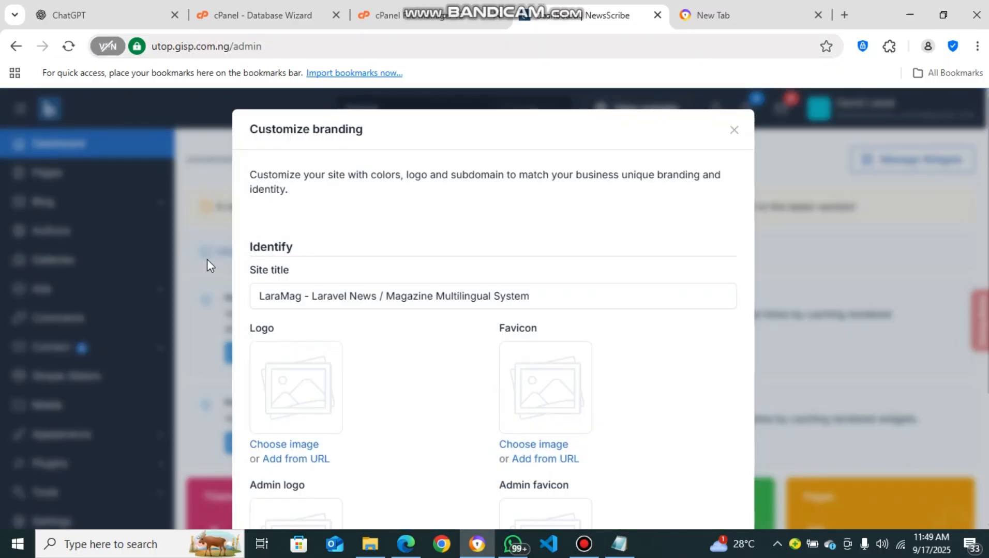
scroll(390, 343, down, 1)
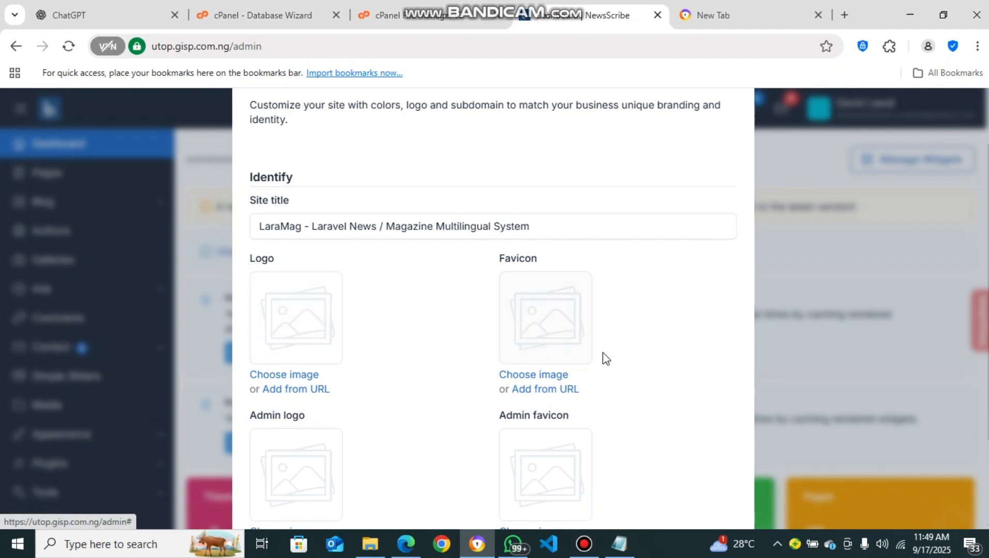
scroll(603, 355, down, 2)
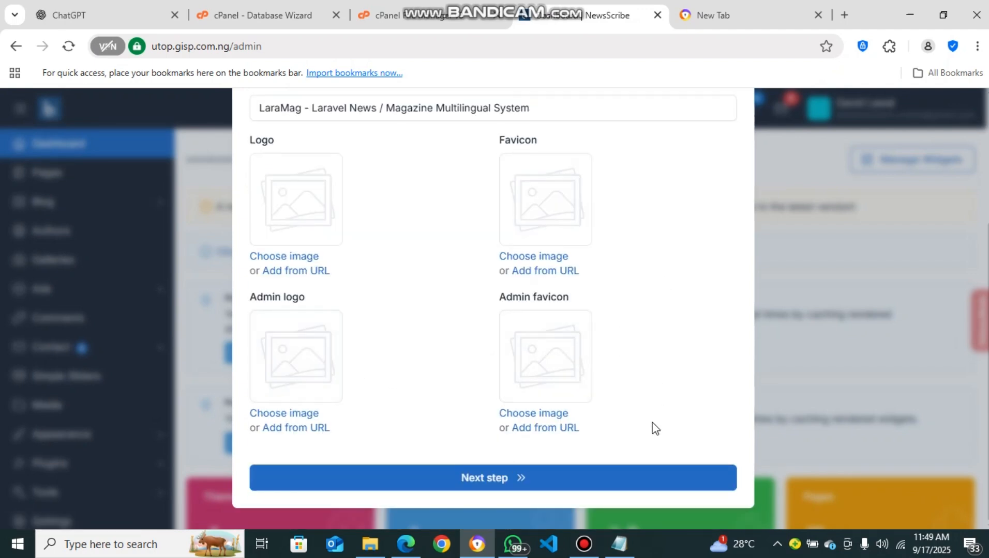
click(508, 477)
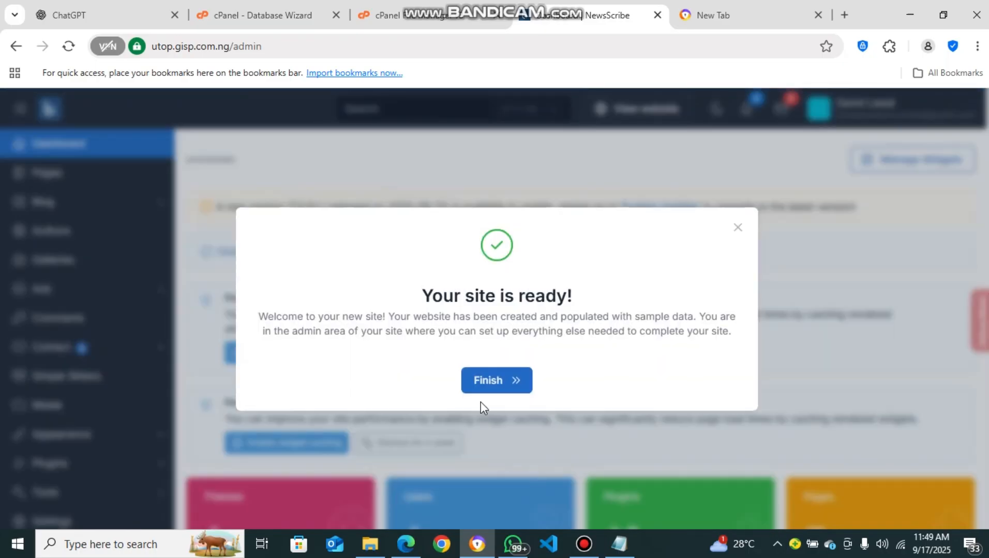
click(507, 384)
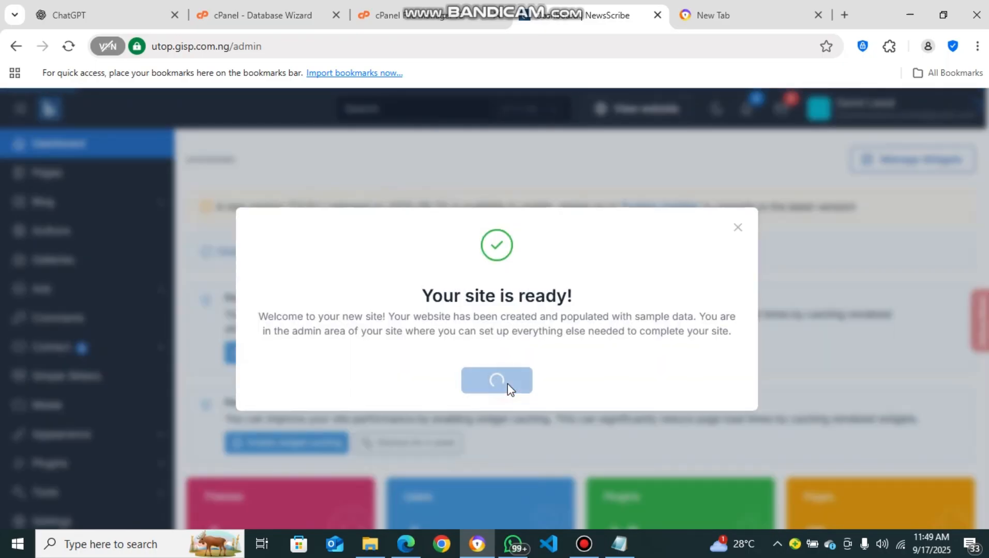
Open the Settings overview listing the Common settings groups.
scroll(125, 290, down, 5)
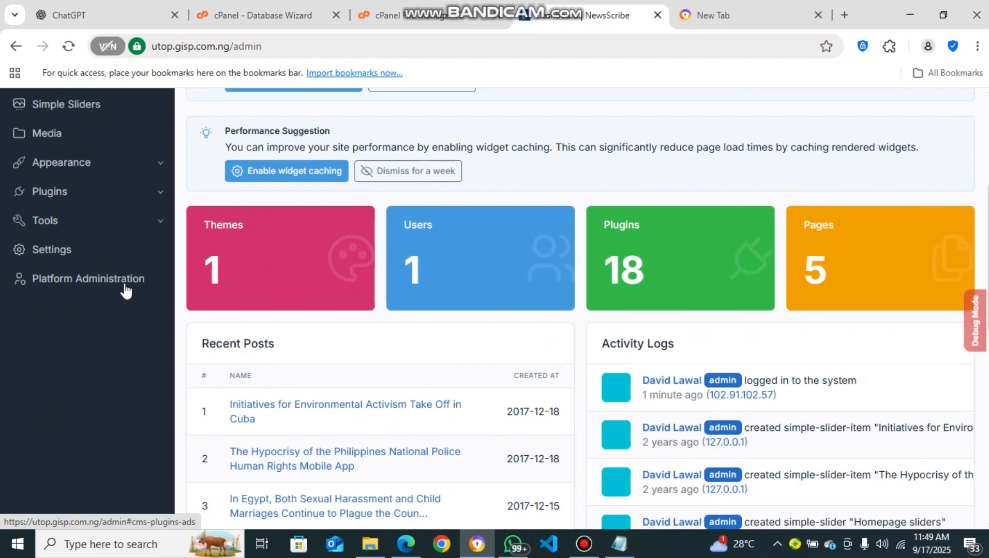
scroll(125, 287, up, 1)
click(52, 299)
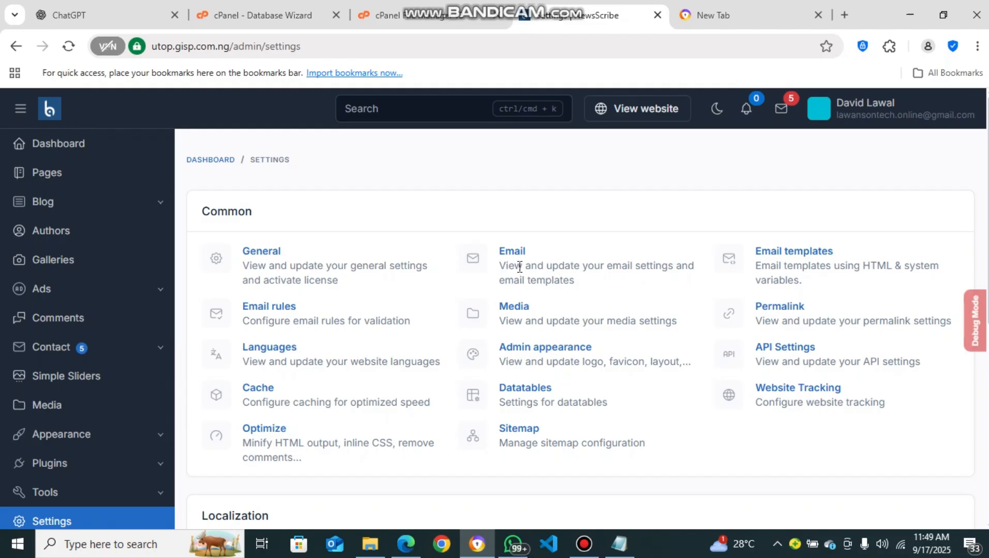
click(406, 543)
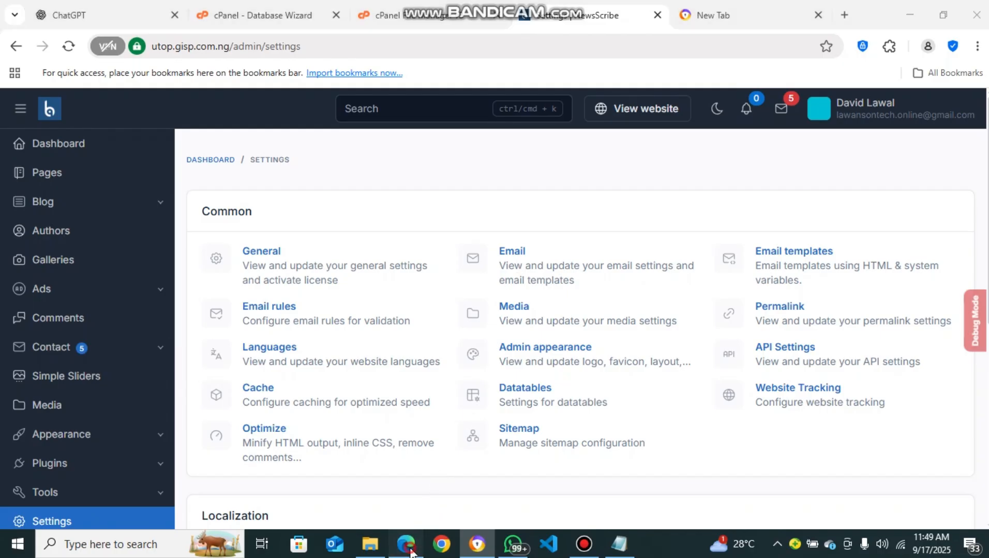
scroll(329, 341, down, 2)
click(239, 377)
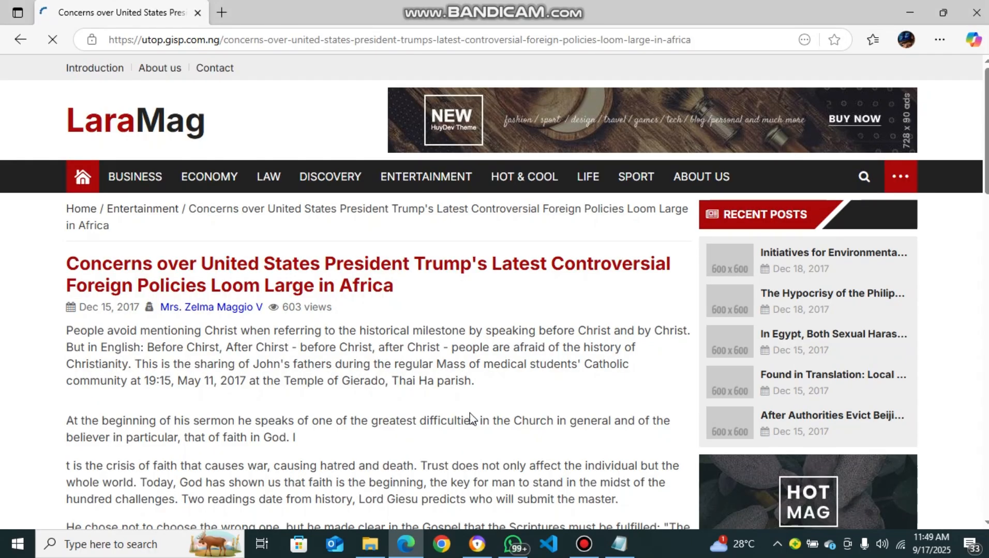
scroll(472, 416, down, 5)
scroll(472, 416, down, 8)
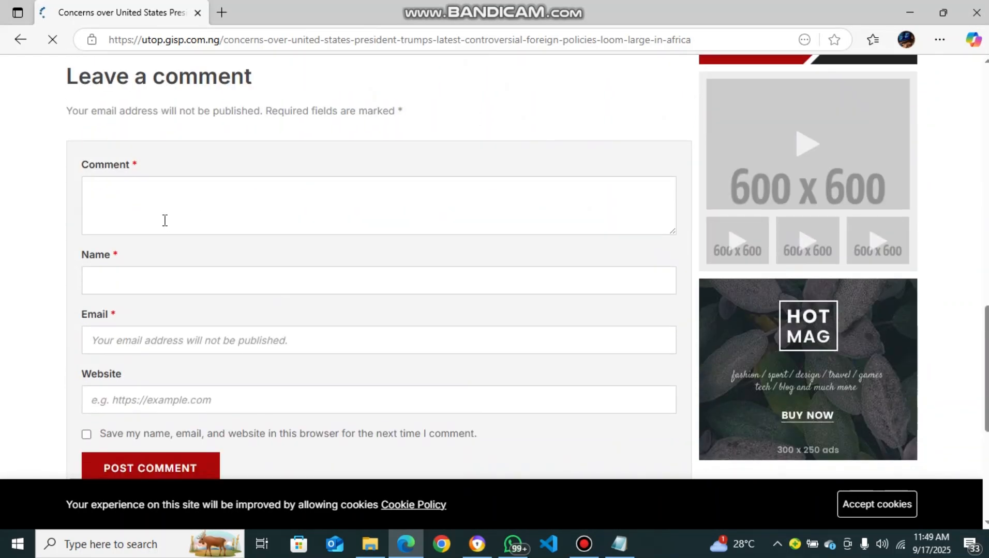
scroll(126, 202, down, 1)
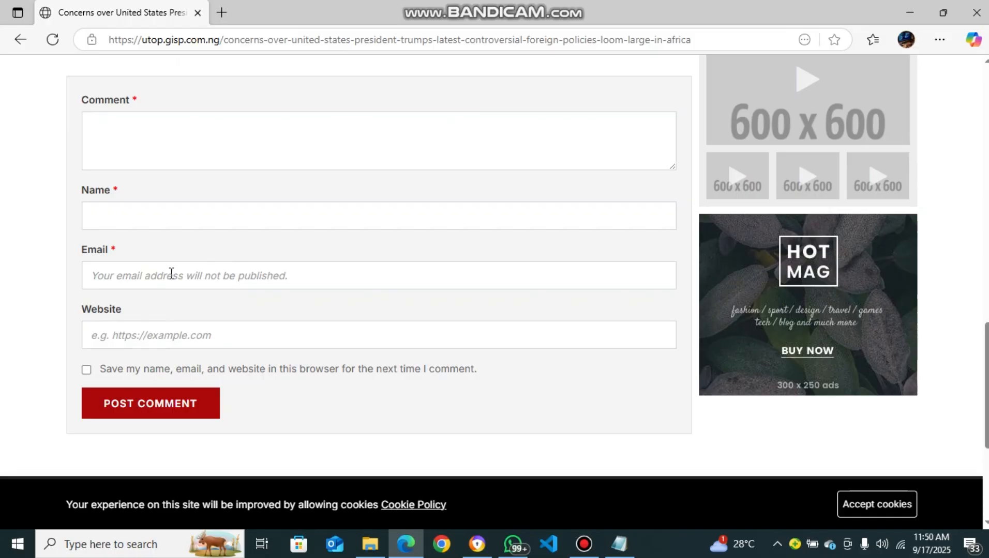
scroll(172, 273, down, 5)
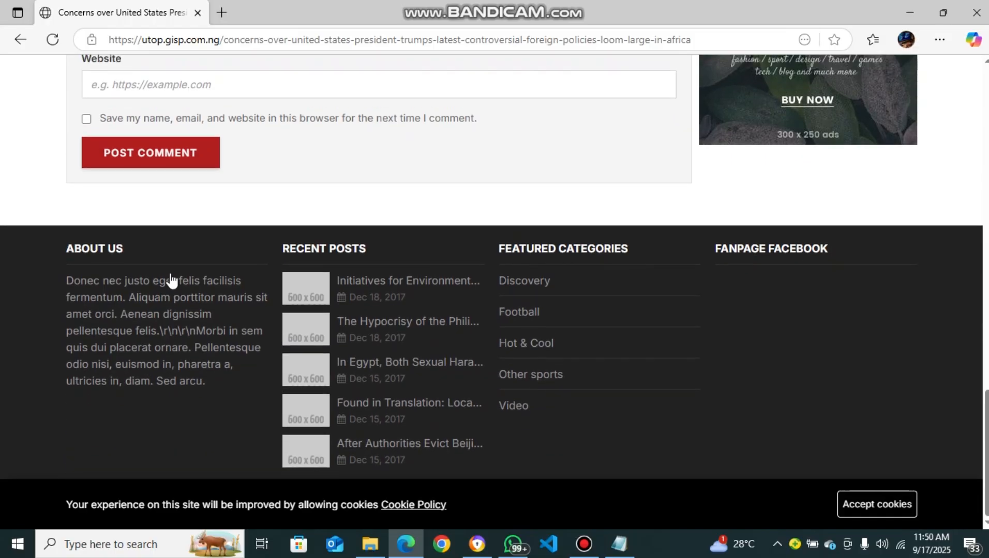
scroll(170, 273, up, 15)
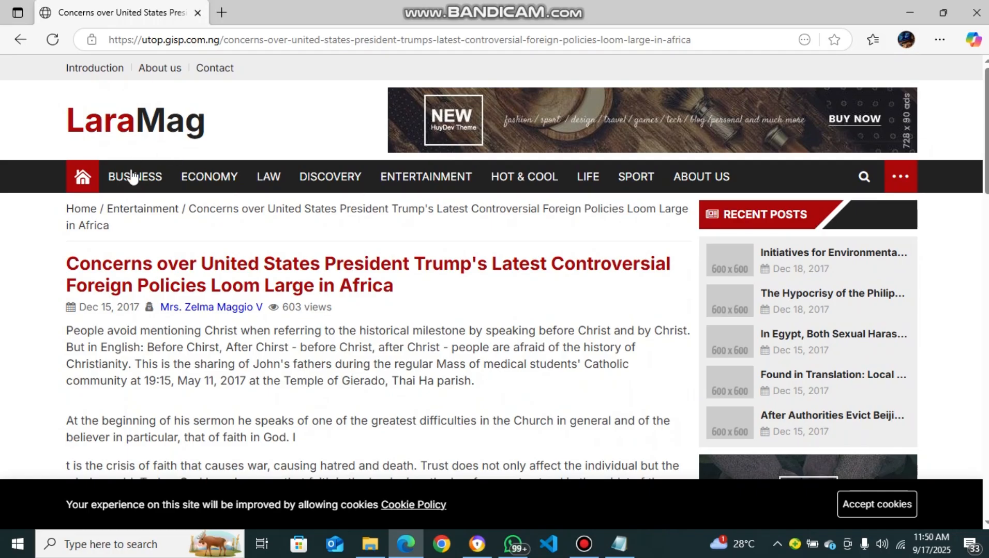
click(83, 176)
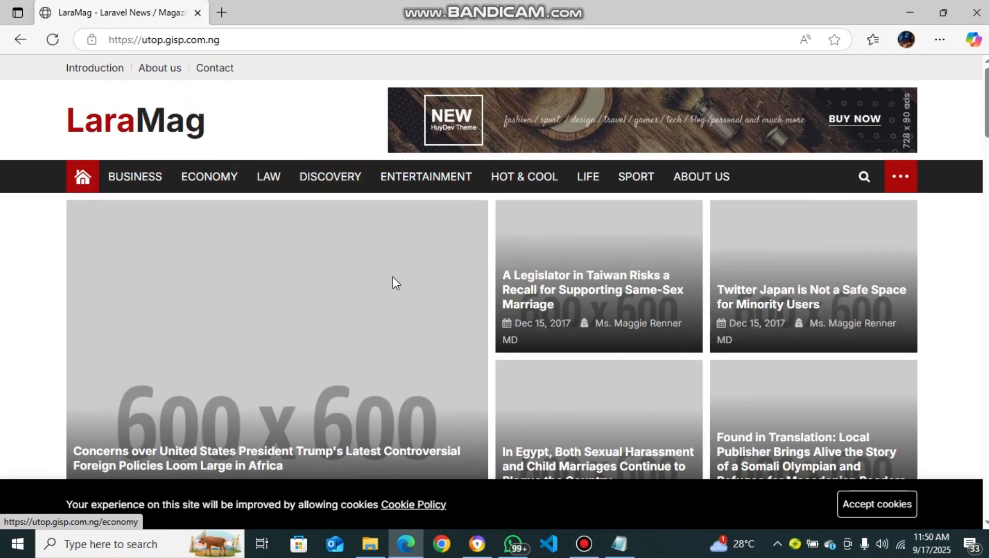
scroll(393, 280, down, 5)
scroll(393, 279, up, 5)
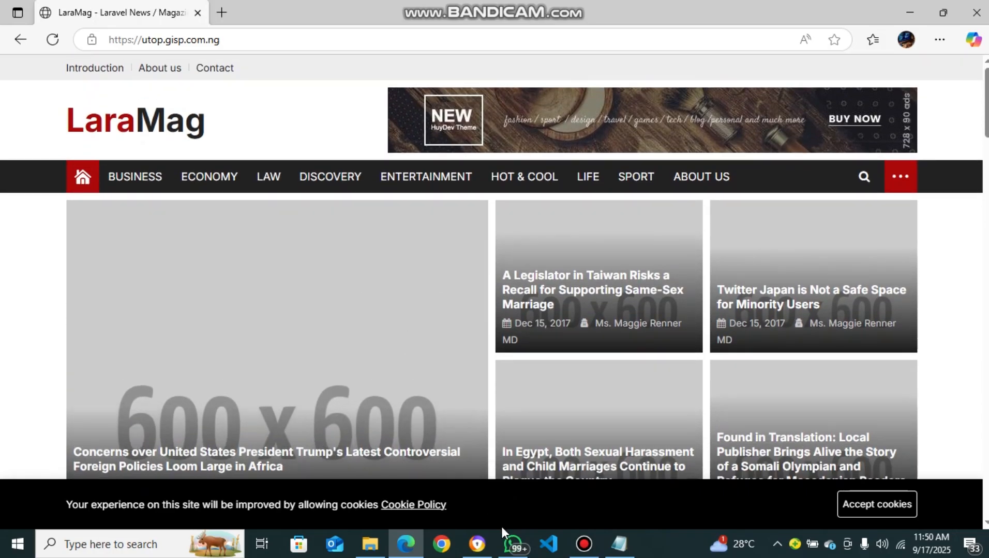
click(477, 544)
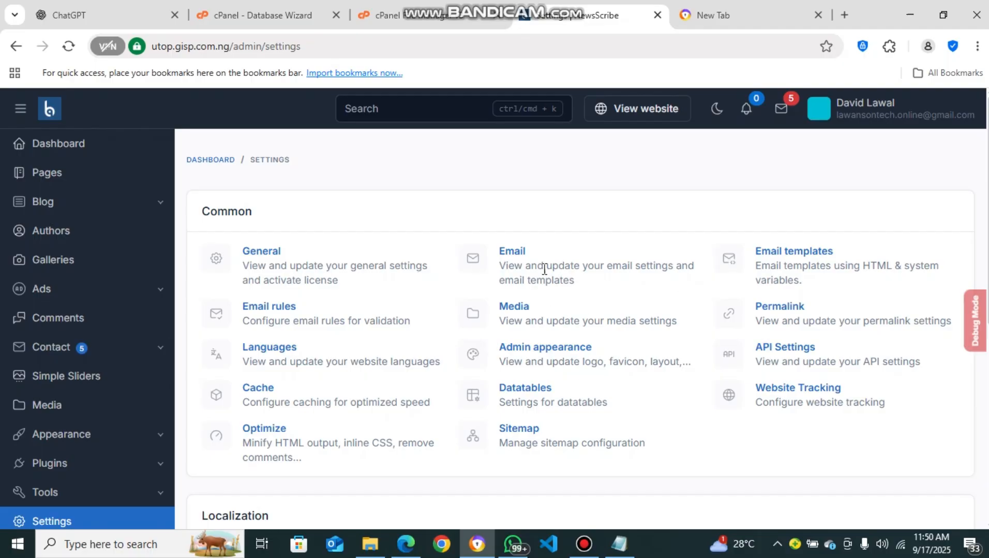
Open the Email settings and switch the mailer to SMTP.
click(505, 257)
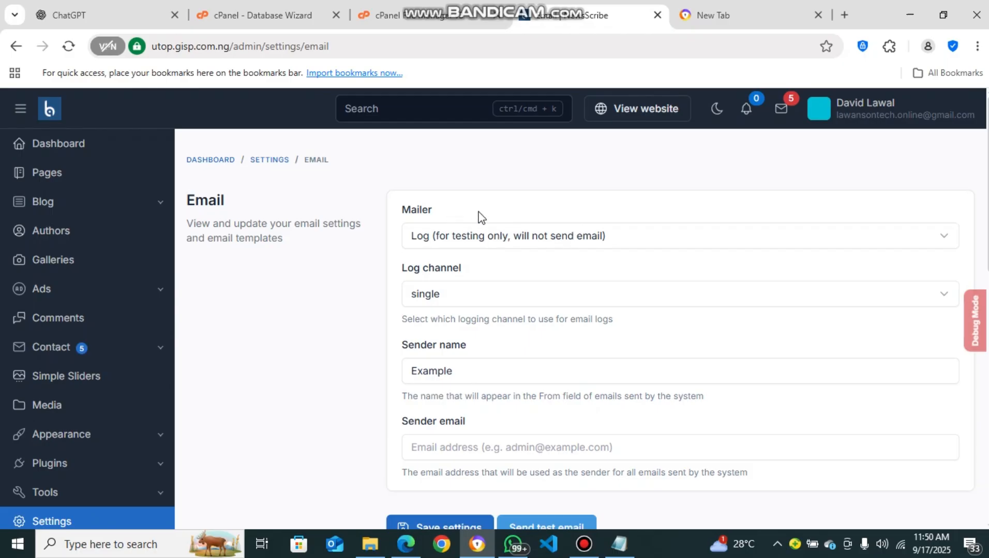
click(704, 233)
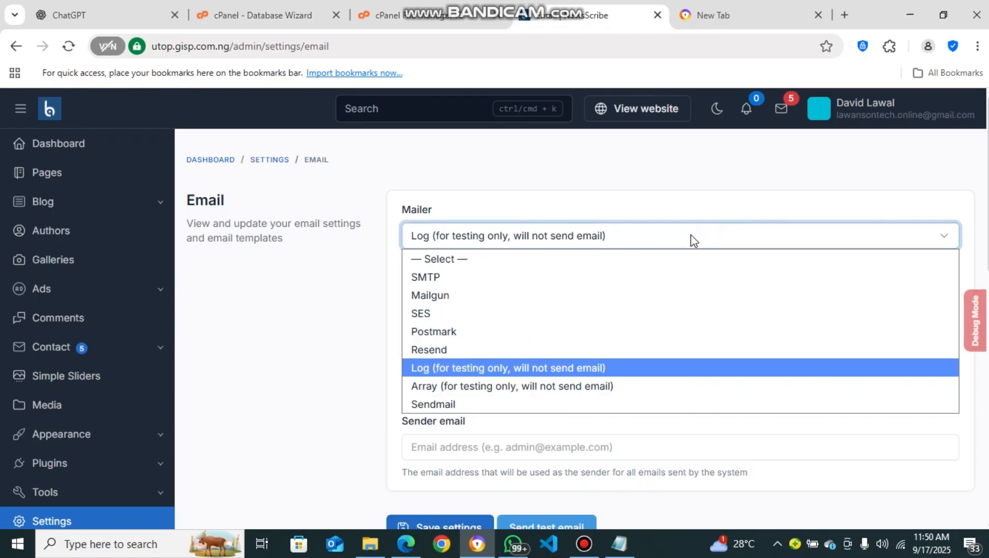
click(477, 286)
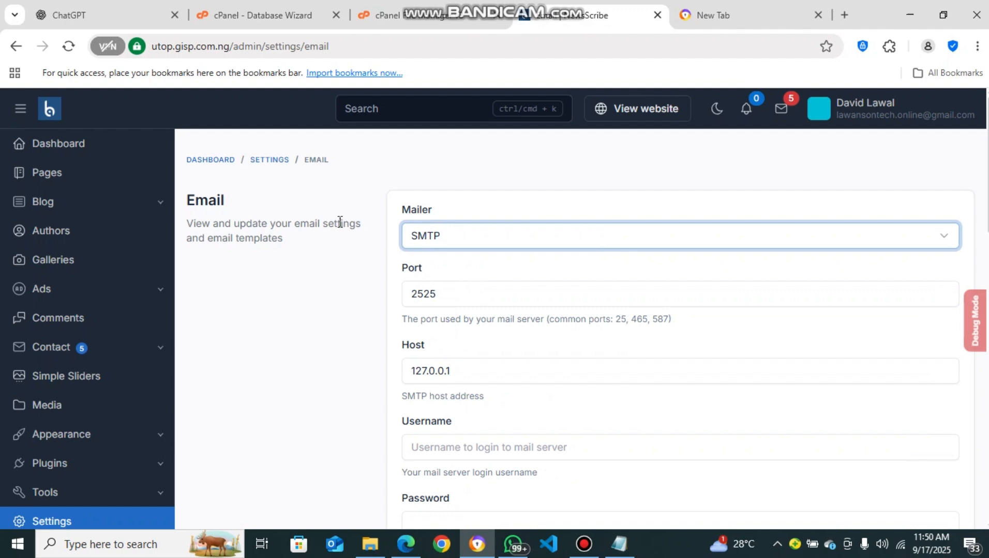
After a look at cPanel, check SMTP port 2525 and host 127.0.0.1, then try saving.
click(260, 4)
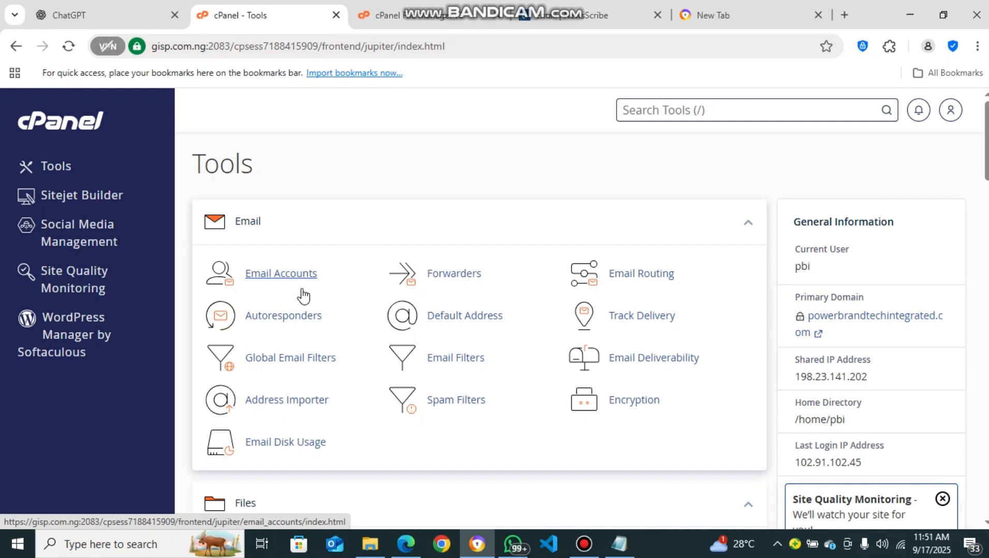
click(594, 14)
scroll(566, 321, down, 1)
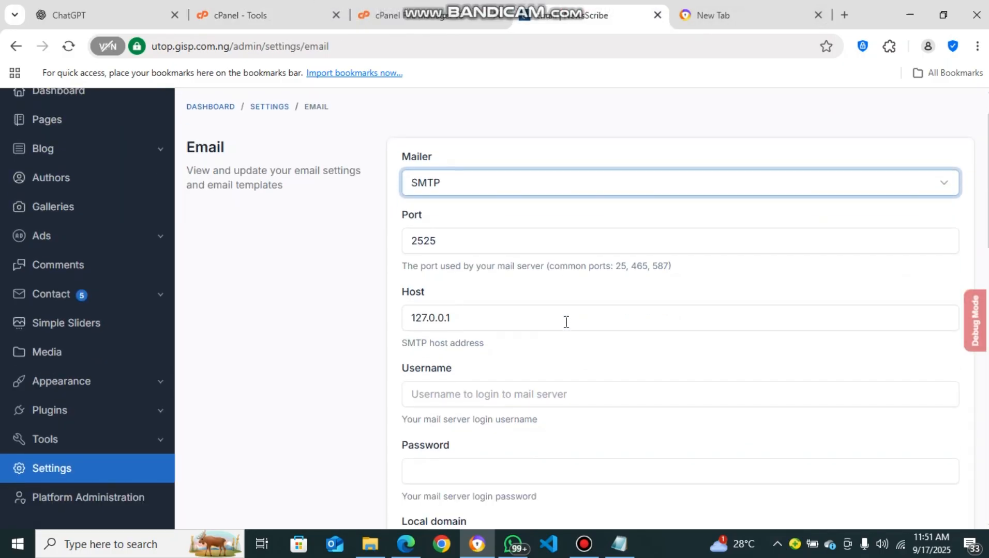
click(456, 244)
click(504, 313)
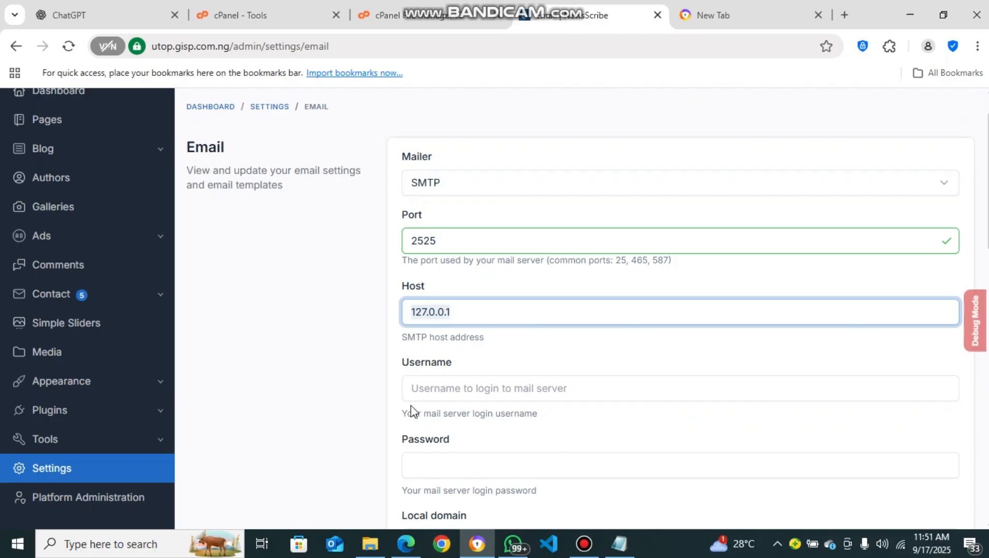
scroll(529, 450, down, 2)
scroll(533, 450, down, 1)
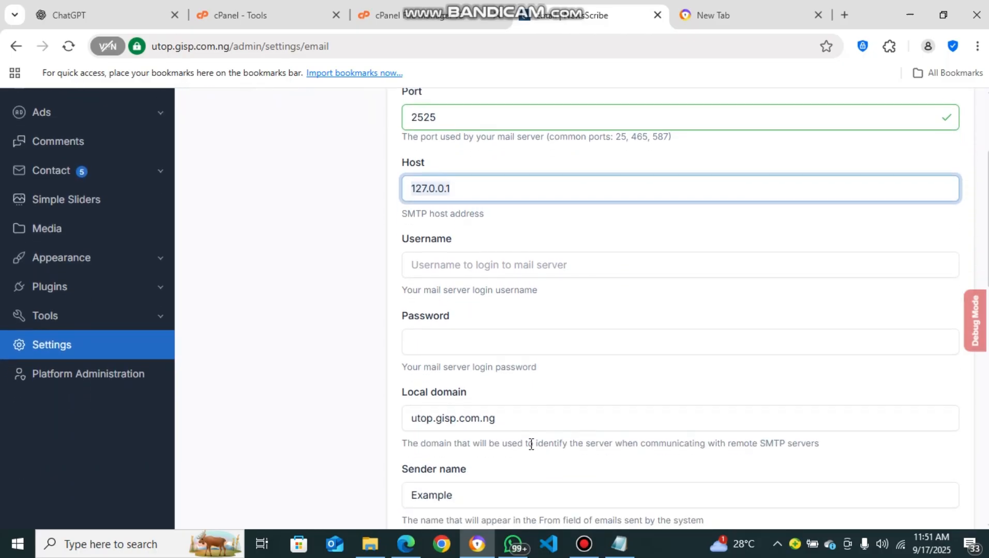
scroll(531, 445, down, 5)
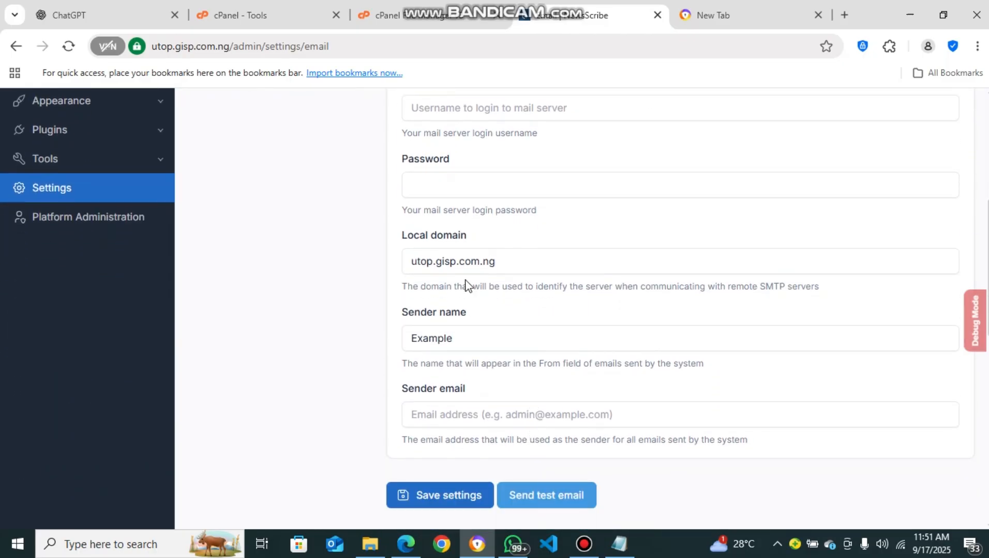
scroll(521, 357, down, 3)
click(425, 412)
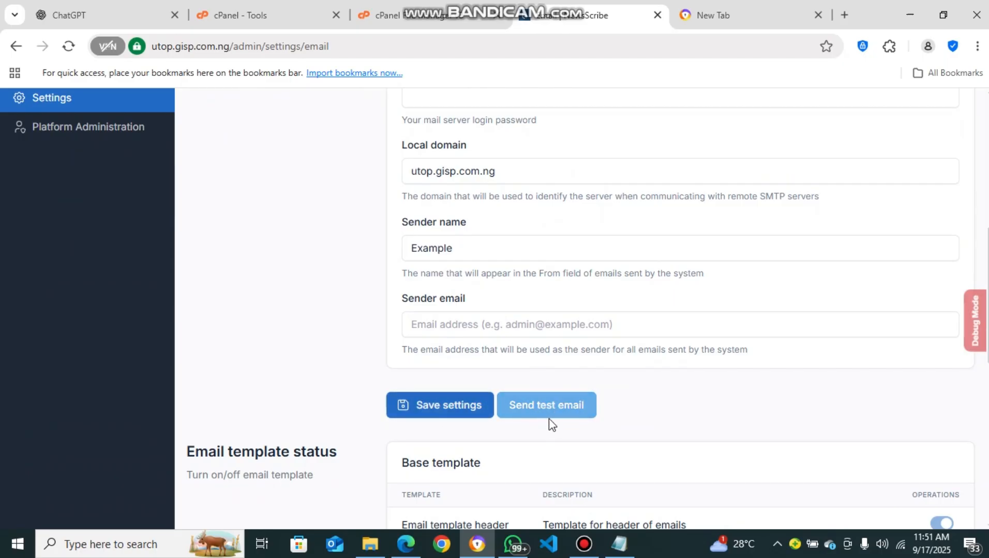
Go to the Ads list through the Ads section of the sidebar.
scroll(418, 315, up, 8)
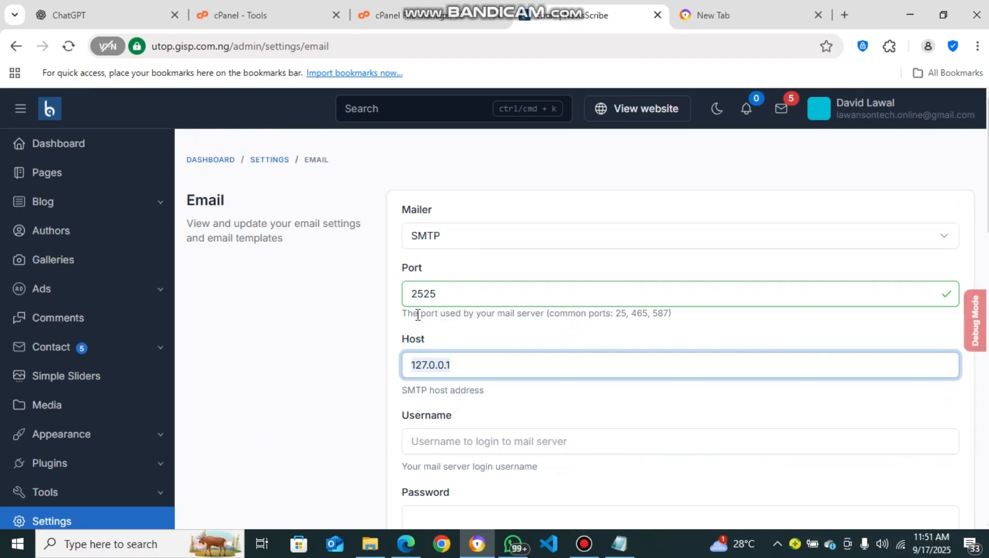
scroll(288, 253, down, 2)
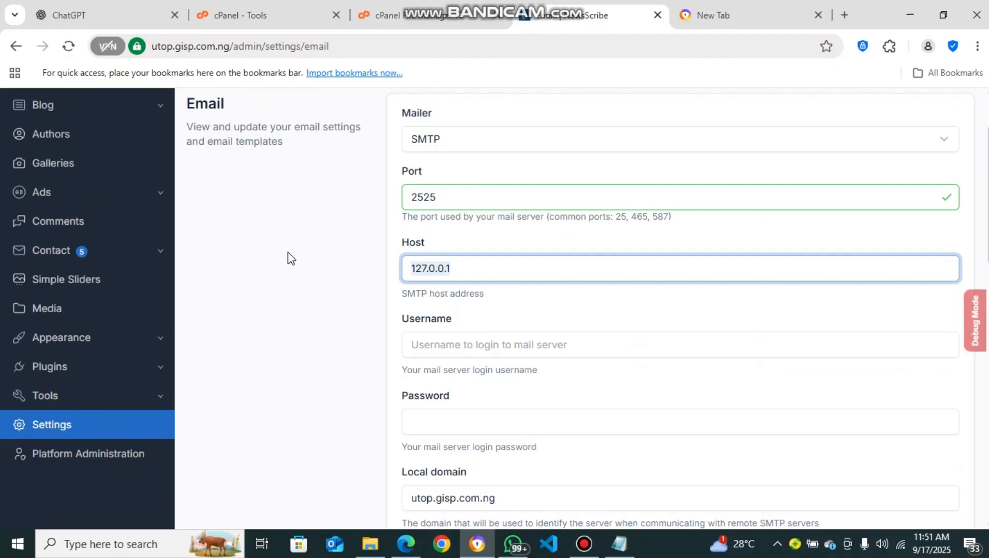
scroll(291, 257, up, 2)
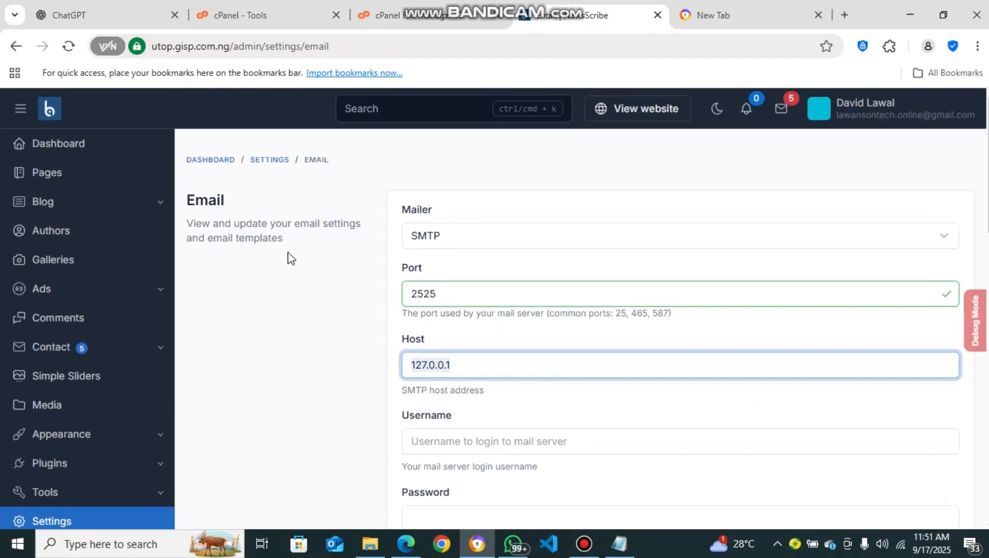
click(163, 293)
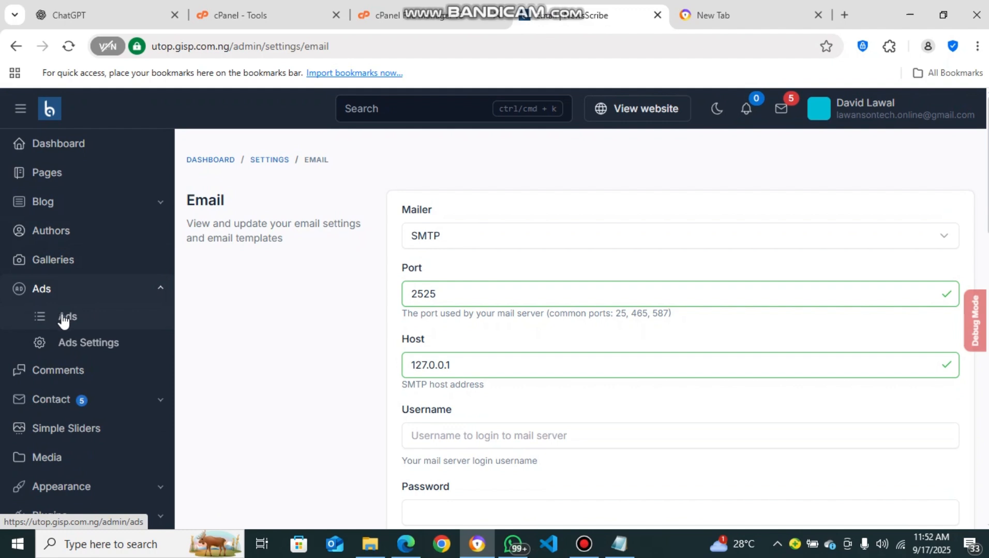
click(64, 318)
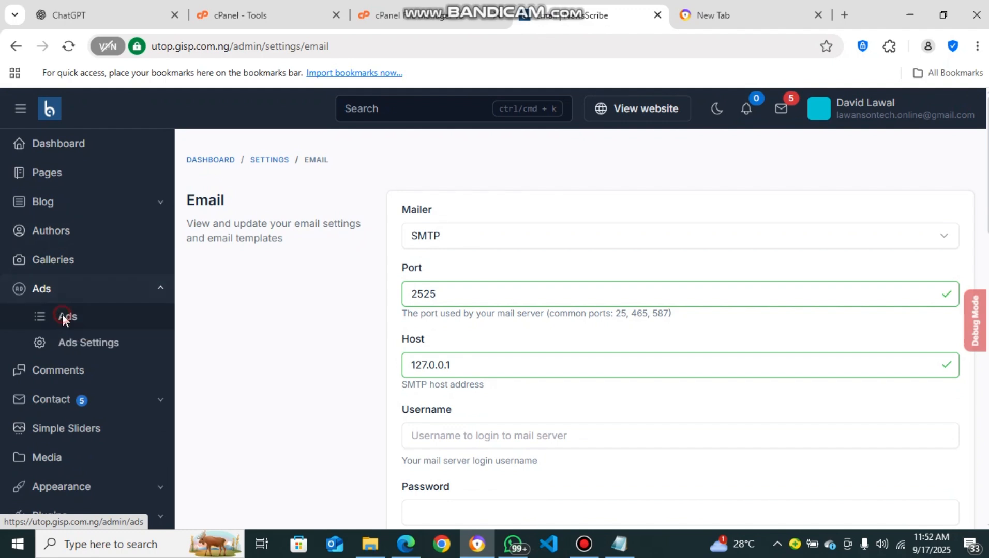
Leave the email settings unsaved and open a blank New Ads form.
click(553, 143)
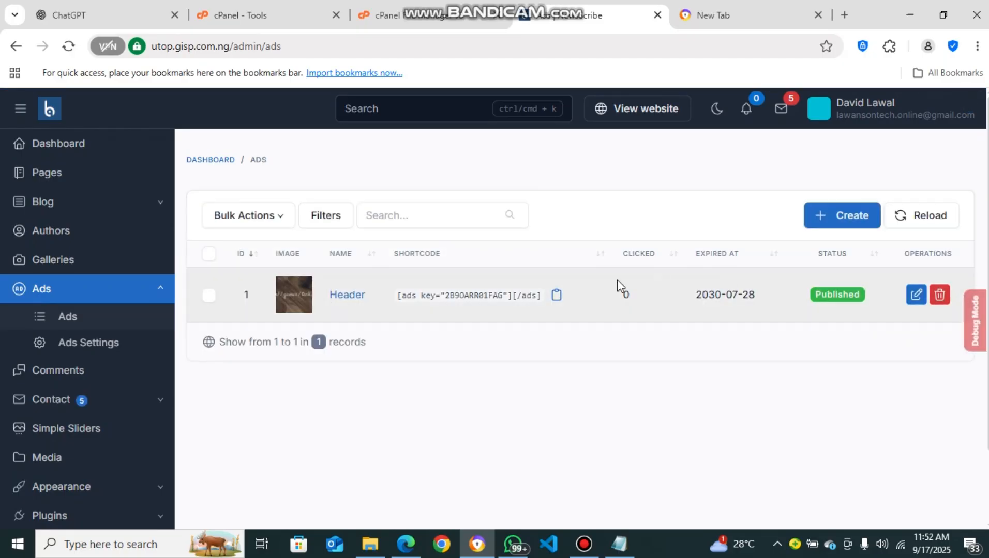
click(846, 224)
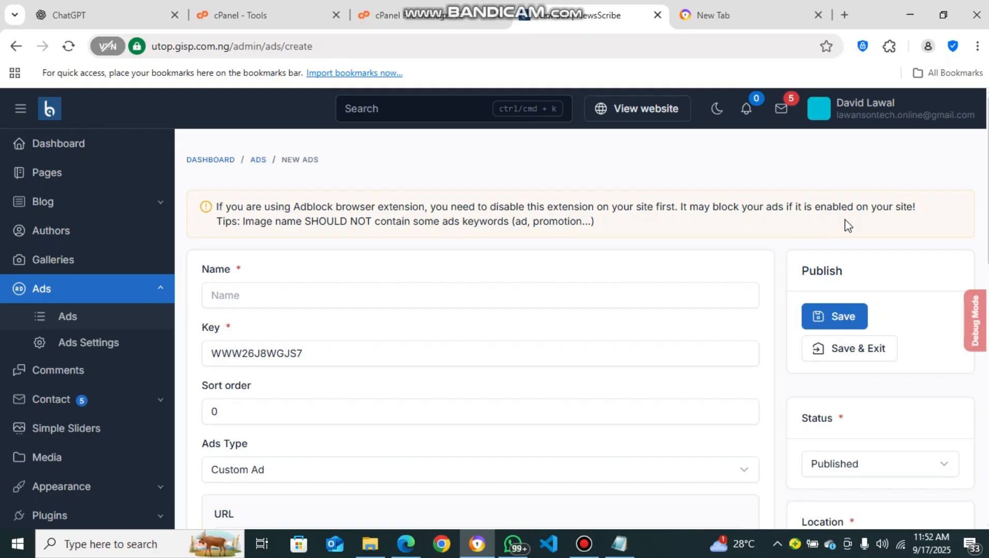
scroll(501, 289, down, 2)
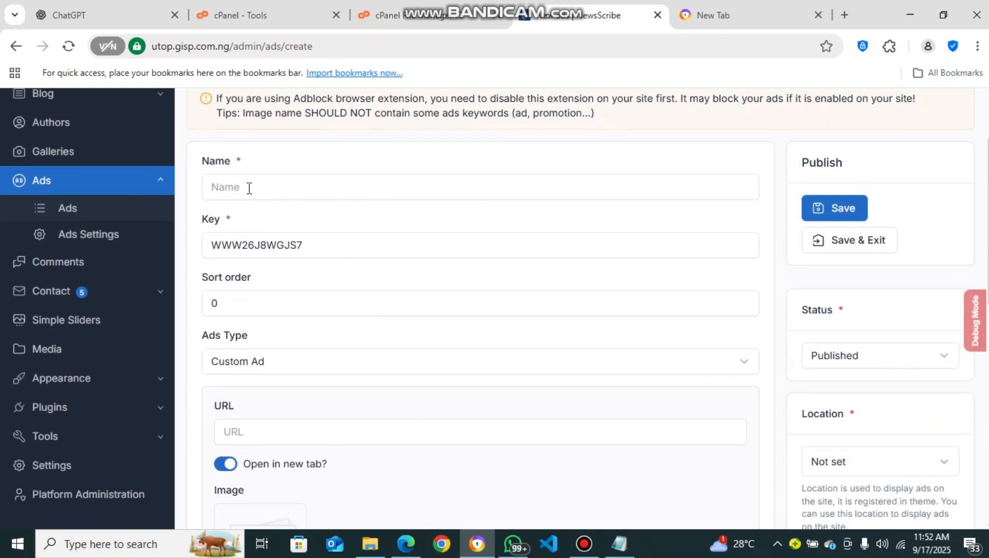
scroll(359, 257, down, 2)
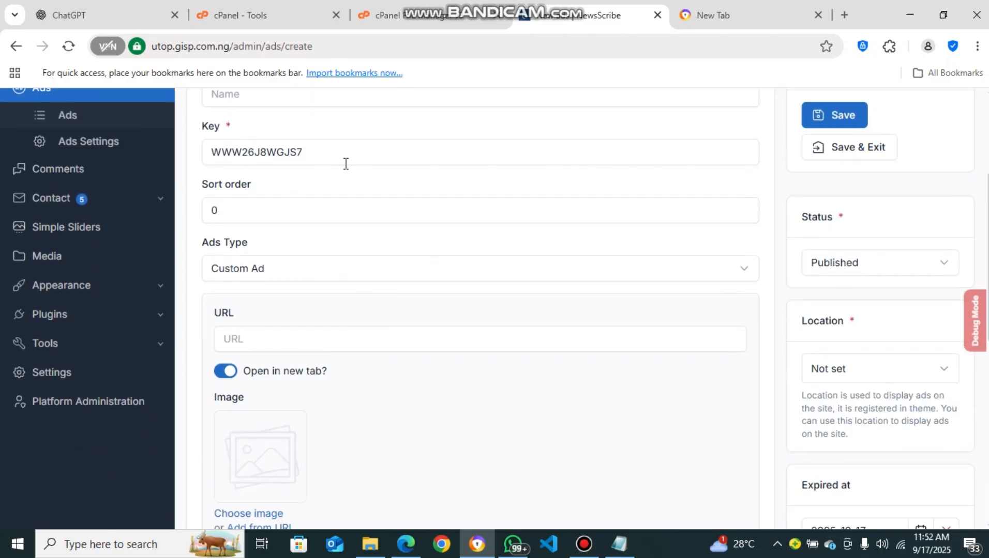
scroll(347, 320, down, 2)
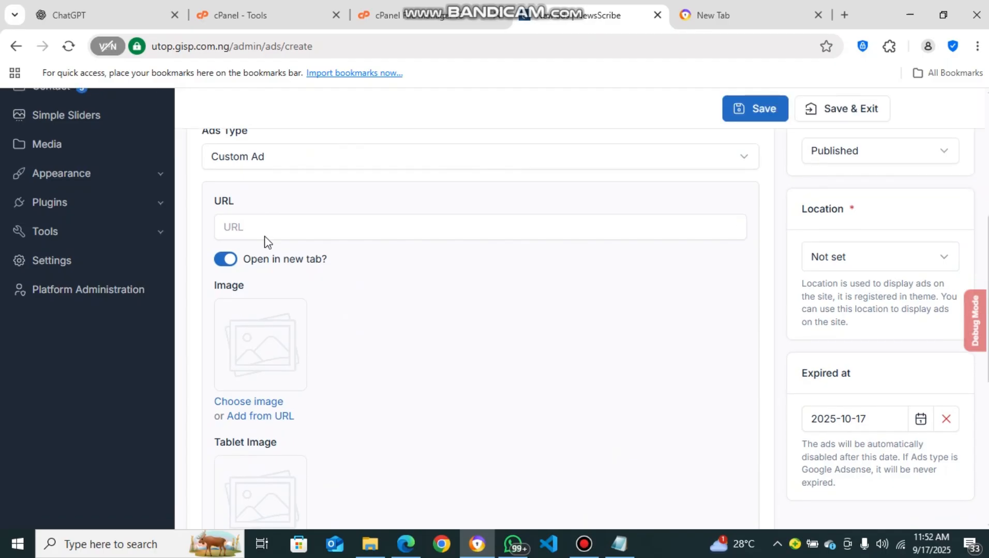
scroll(329, 238, up, 1)
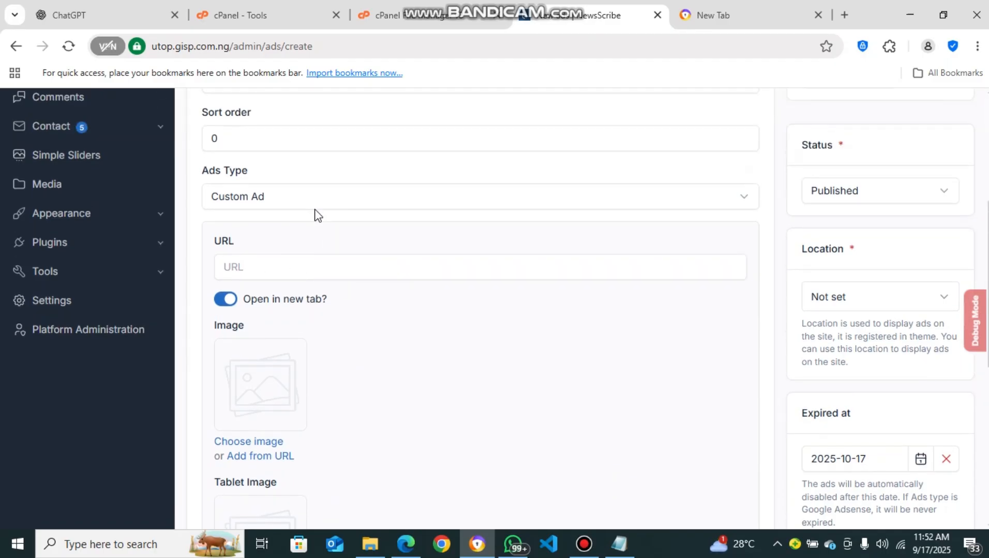
Keep Custom Ad as the ad type, look over the New Ads form, then view the live site.
click(311, 199)
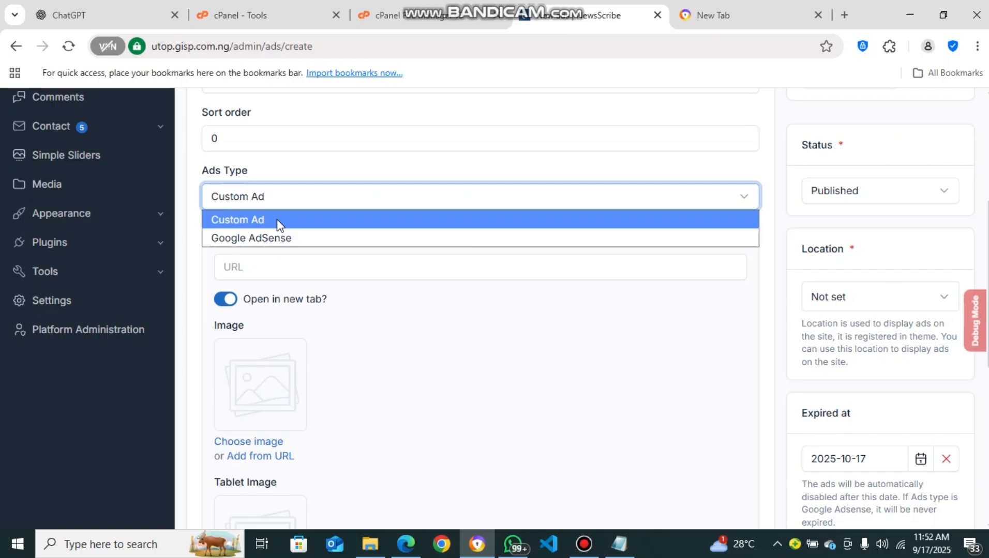
click(284, 268)
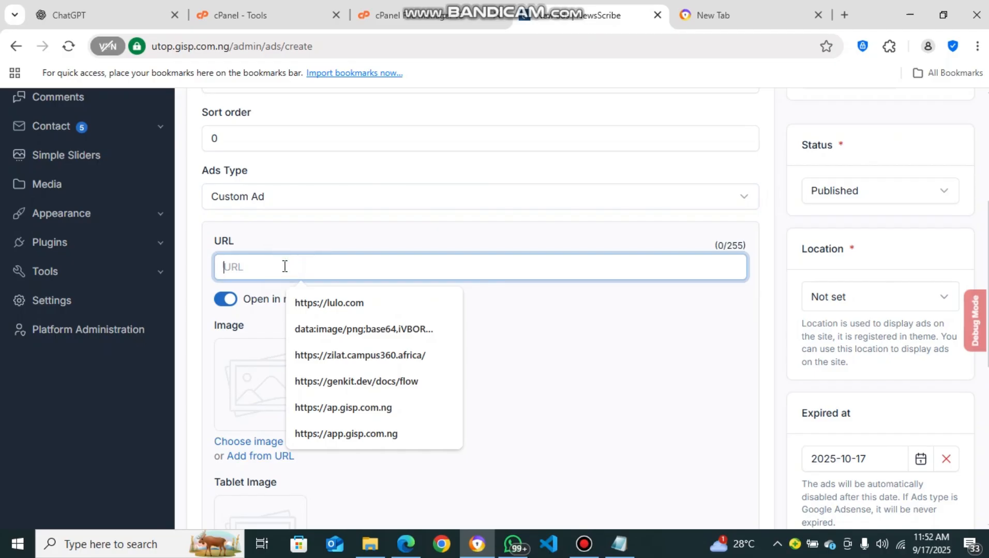
click(581, 463)
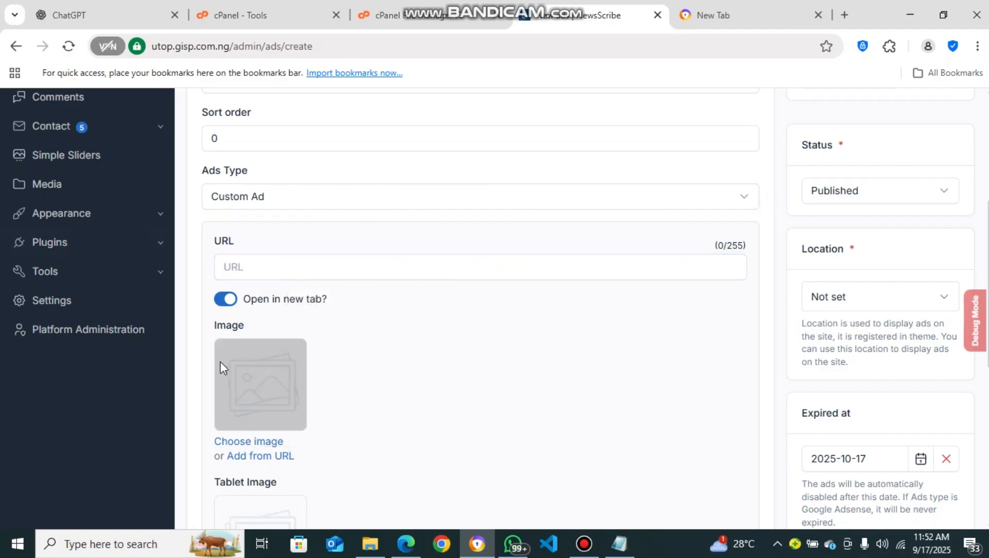
scroll(326, 372, down, 1)
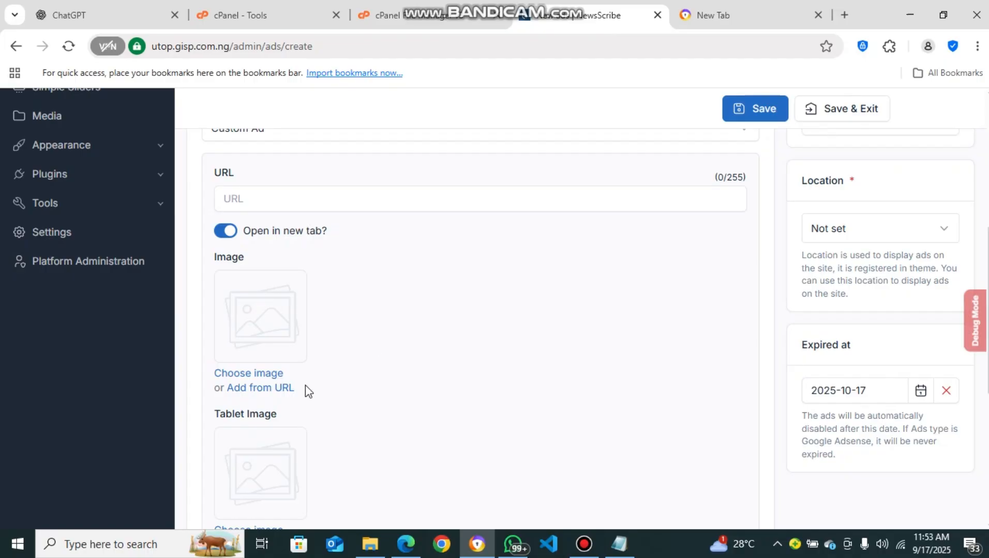
scroll(305, 387, down, 2)
scroll(338, 426, down, 3)
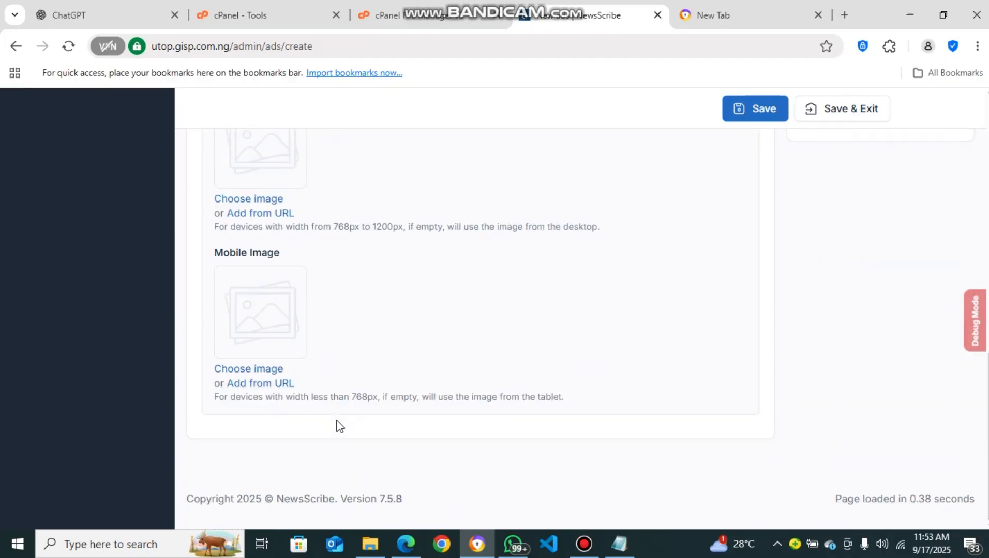
scroll(339, 426, up, 10)
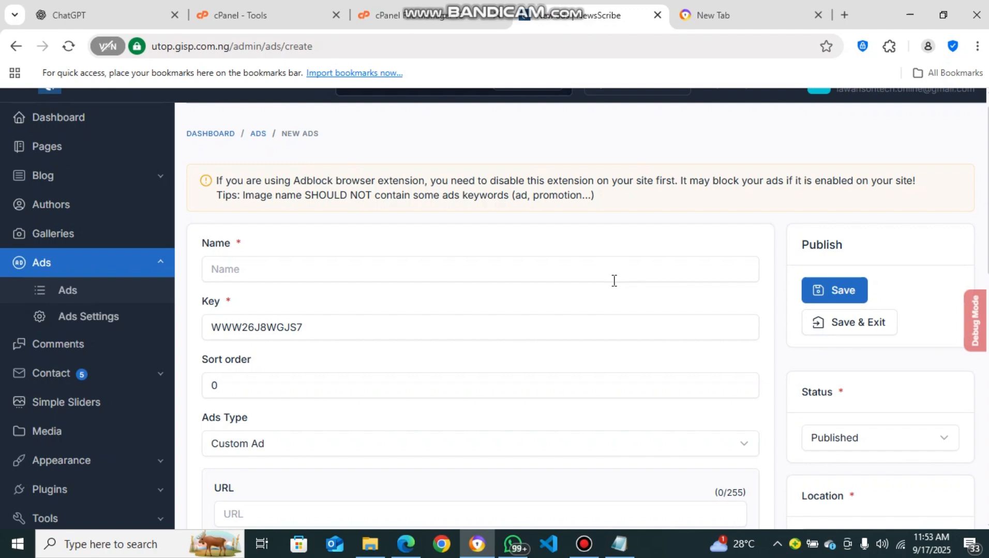
click(406, 544)
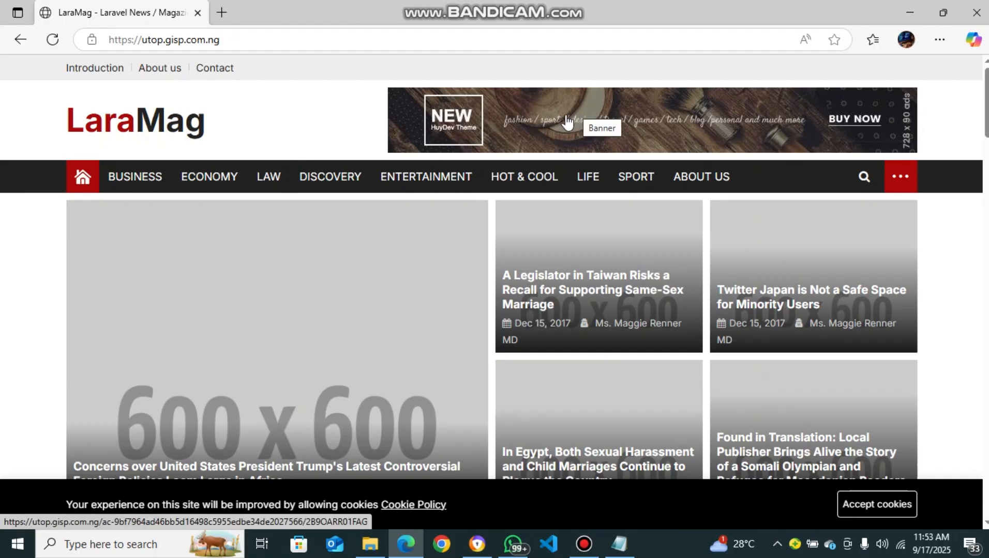
Test where the HOT MAG ad on the homepage leads, then close the tab it opened.
scroll(536, 237, down, 5)
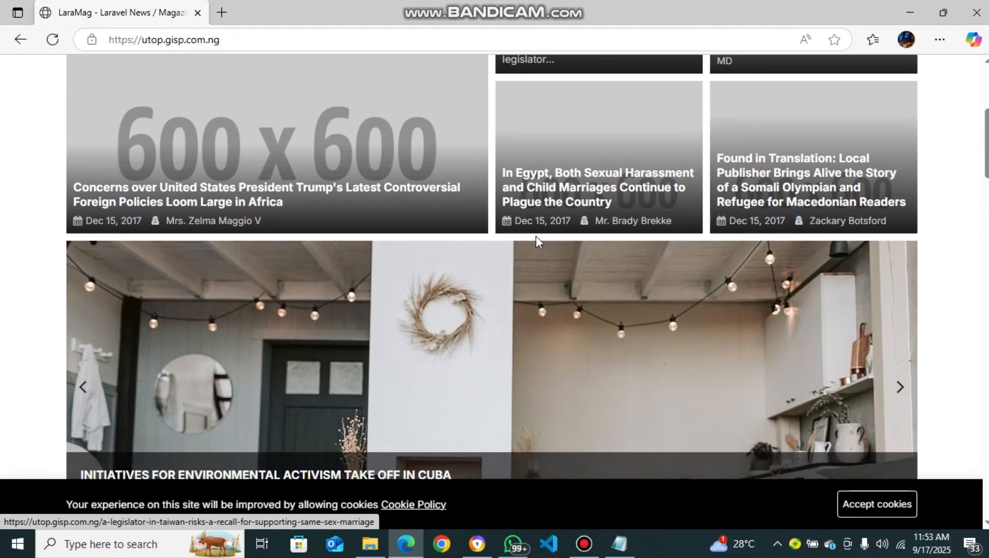
scroll(536, 238, down, 10)
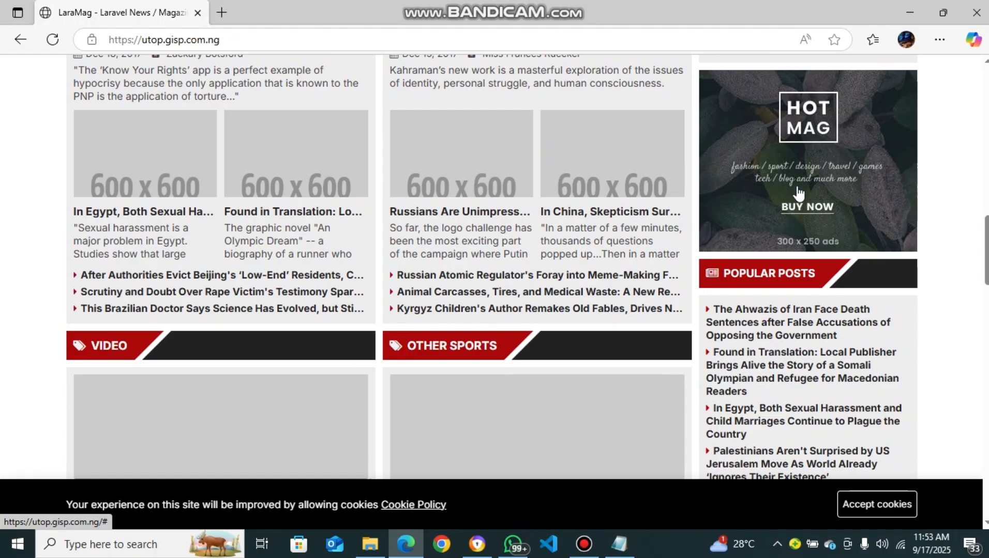
scroll(772, 215, down, 10)
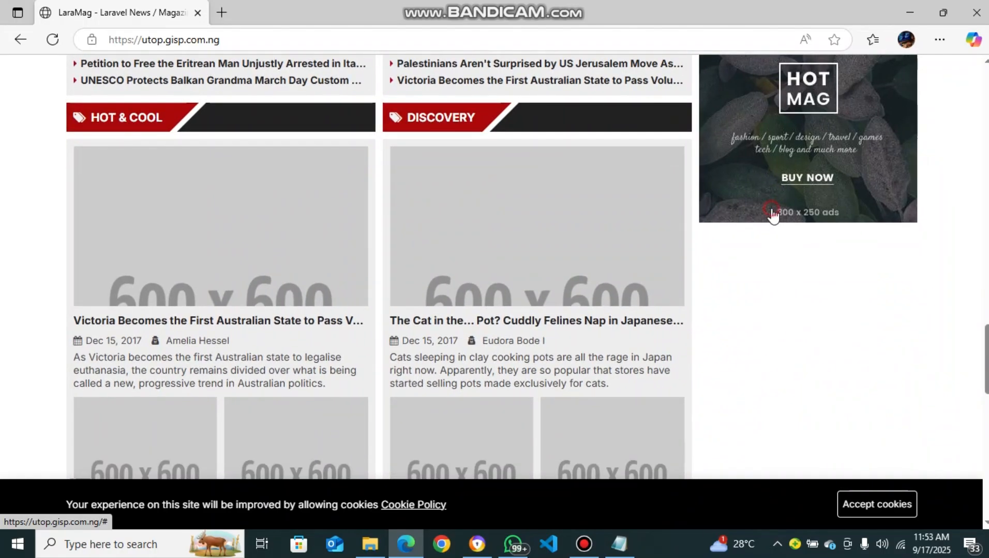
click(772, 215)
click(145, 5)
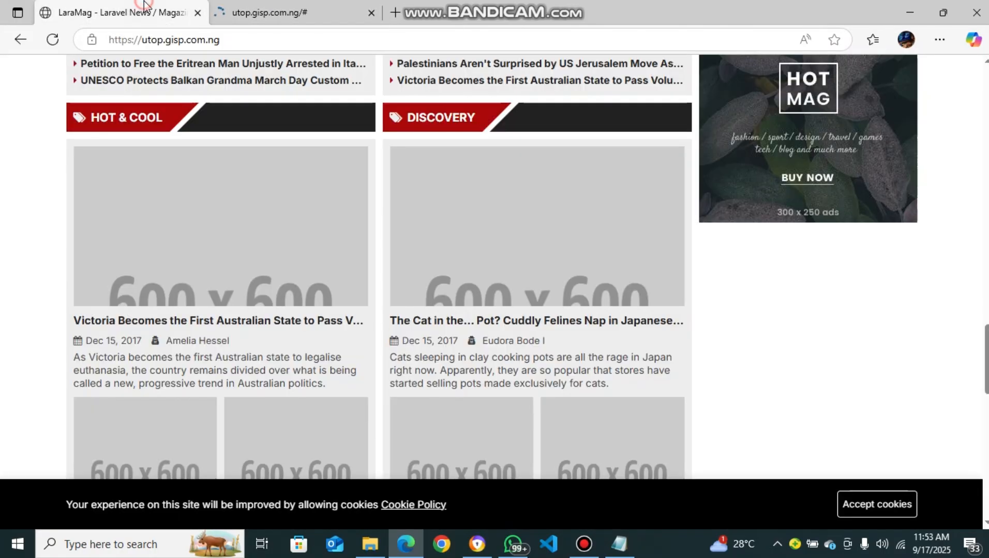
click(371, 14)
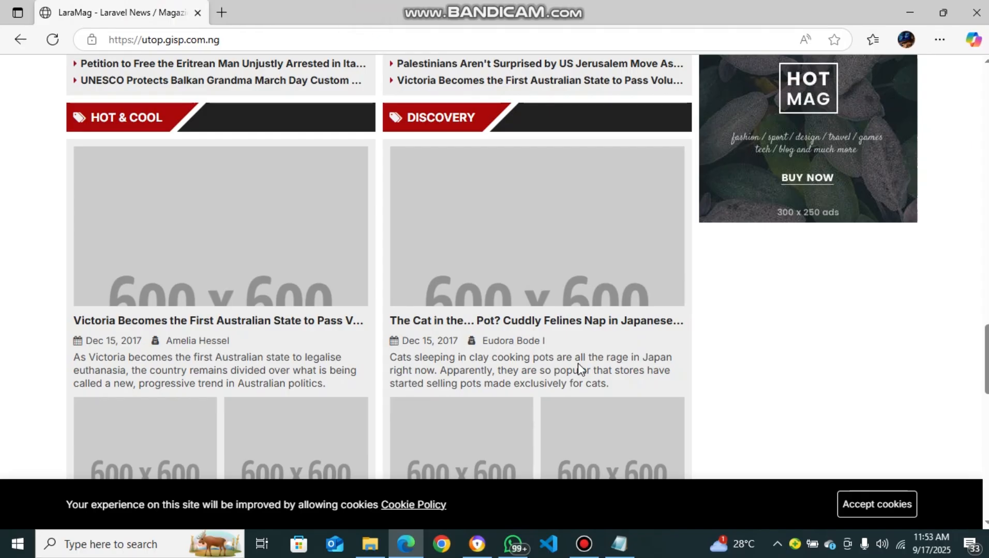
Open and skim 'The Hypocrisy of the Philippines National Police Human Rights Mobile App'.
scroll(866, 371, down, 15)
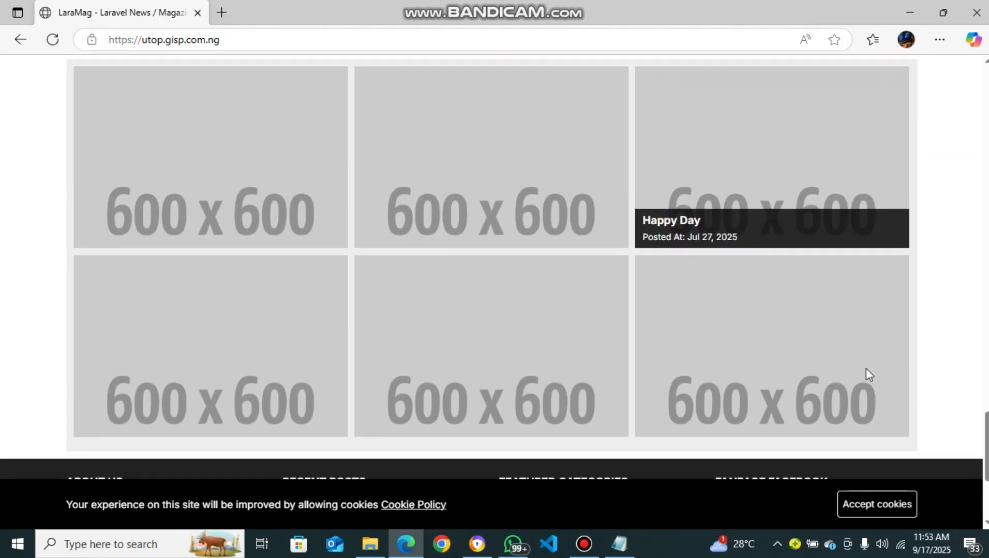
scroll(866, 368, up, 15)
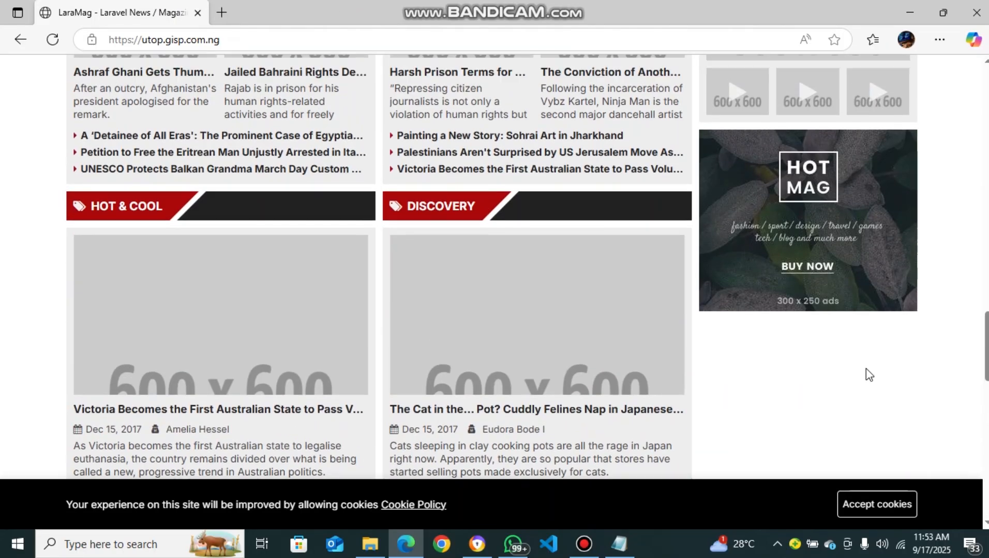
scroll(163, 283, up, 9)
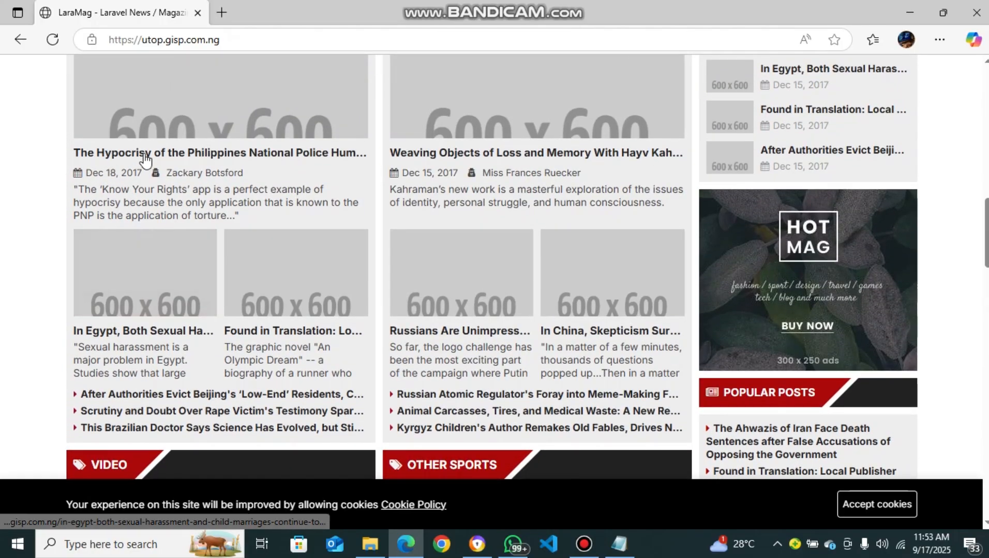
click(147, 155)
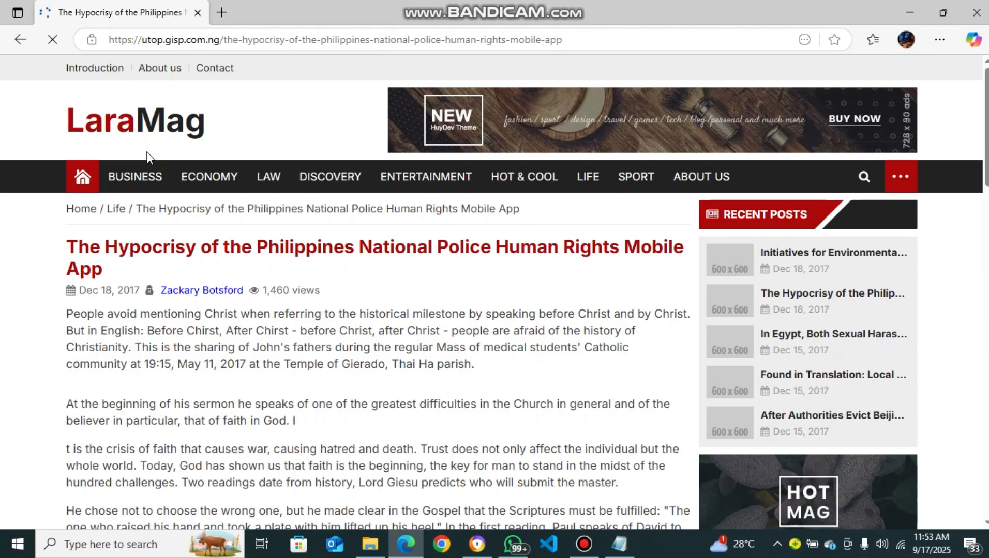
scroll(380, 355, down, 20)
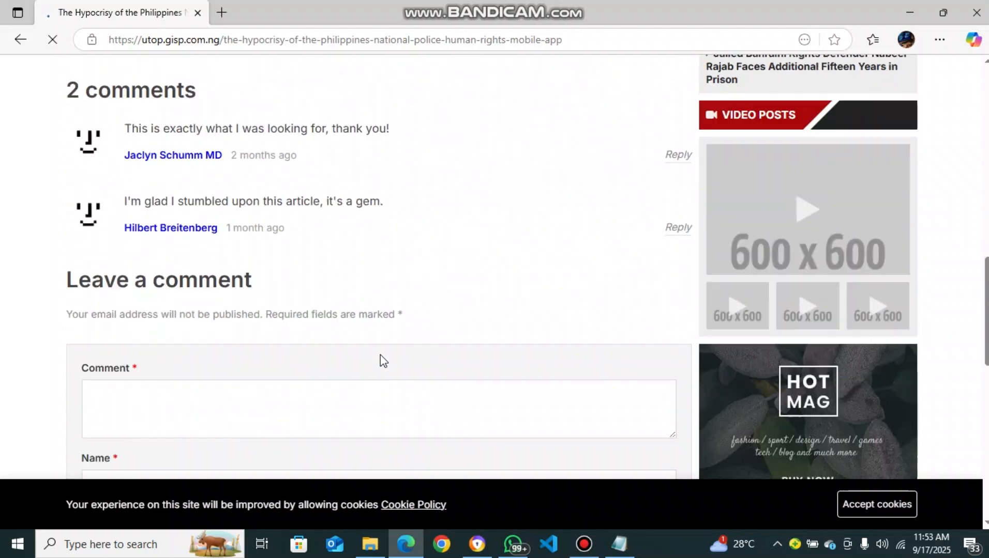
scroll(380, 354, up, 20)
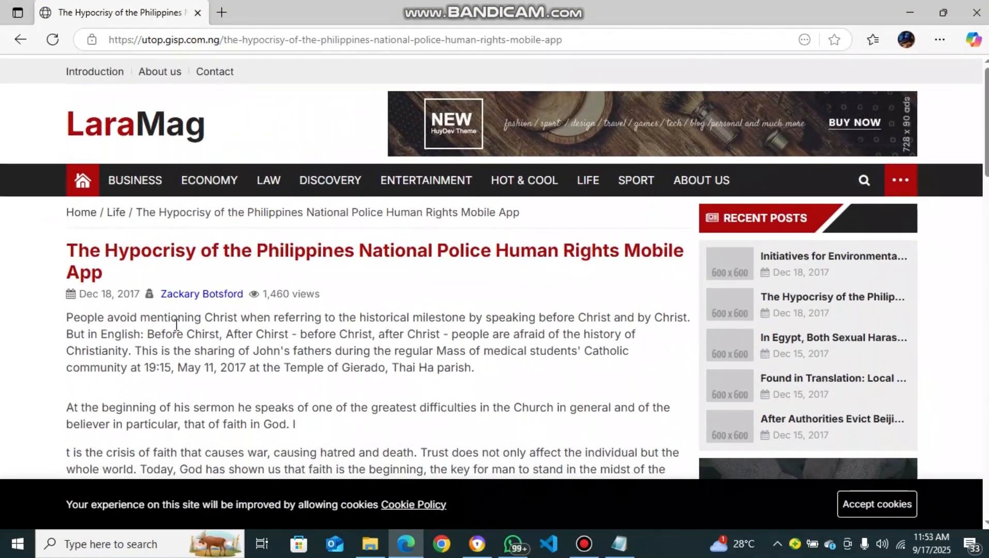
scroll(263, 354, down, 2)
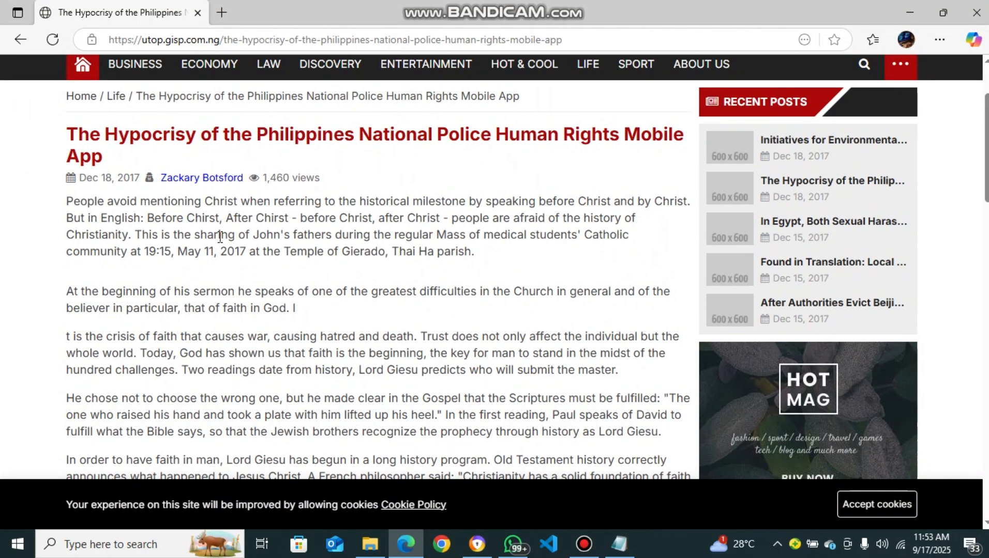
key(alt+Tab)
click(88, 342)
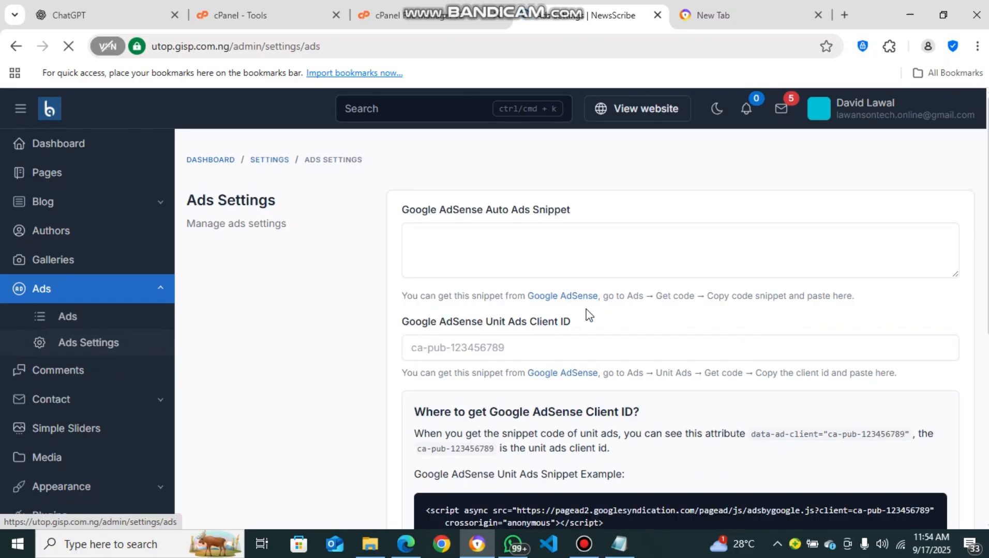
scroll(587, 314, down, 3)
scroll(587, 314, down, 4)
scroll(587, 314, up, 10)
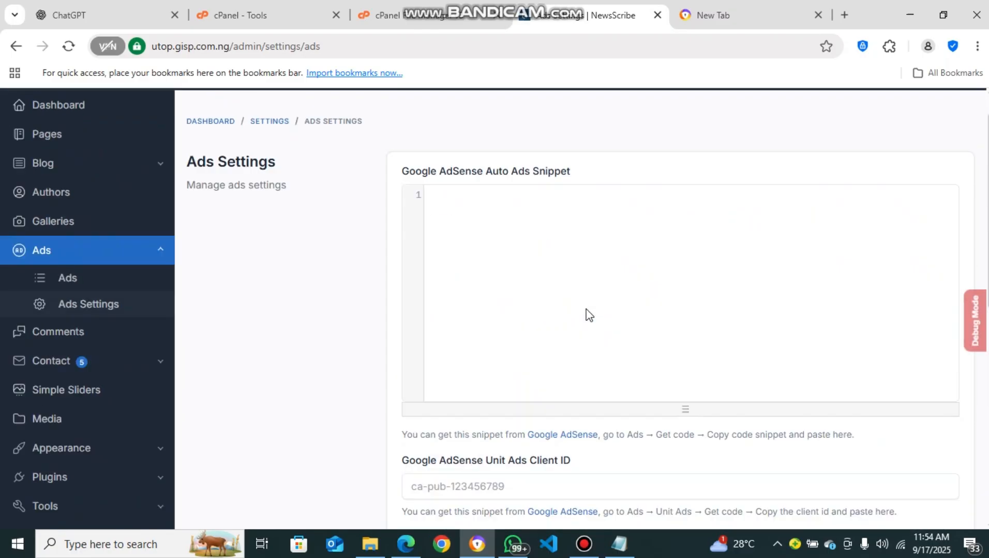
scroll(589, 315, down, 10)
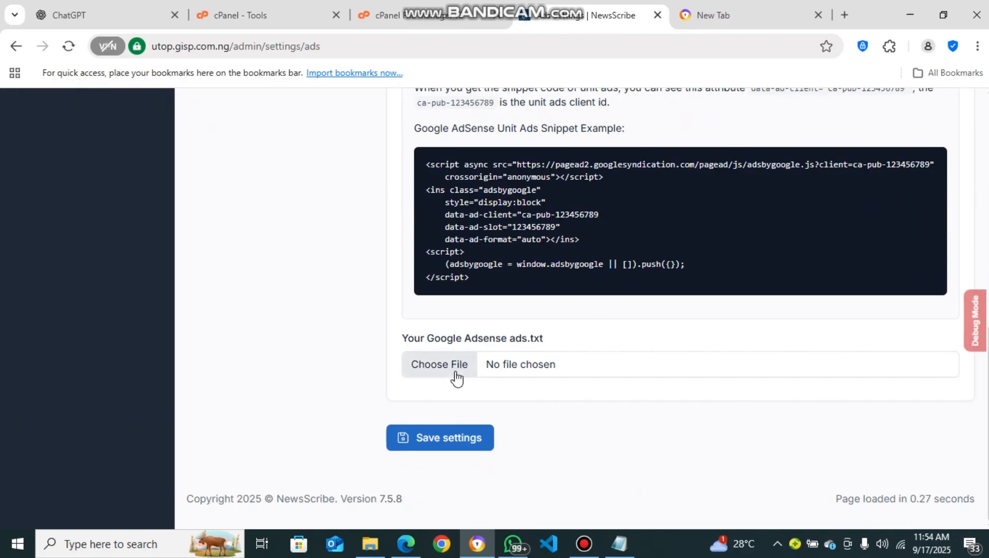
scroll(455, 378, up, 7)
scroll(455, 377, up, 3)
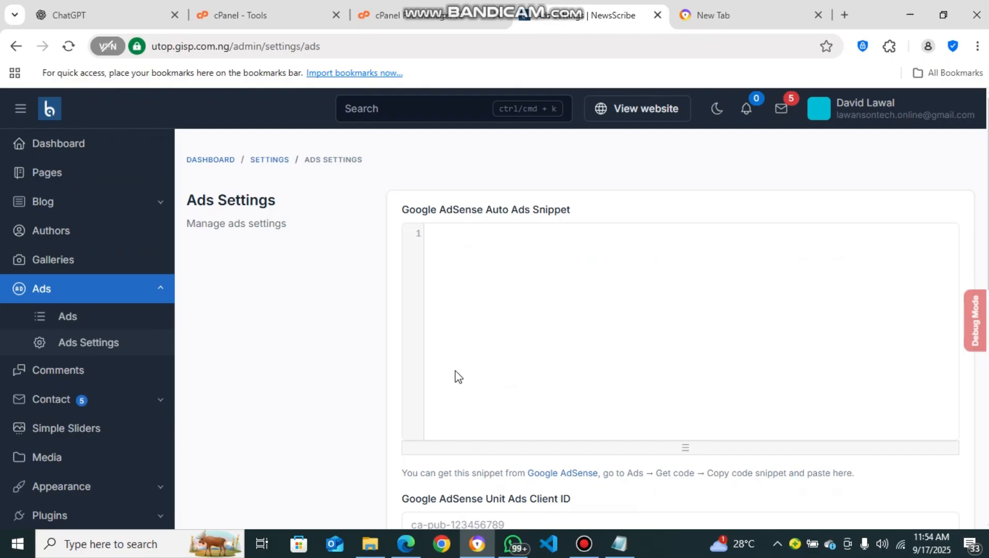
Search 'punch news' in Chrome and open the Punch newspapers homepage.
click(750, 7)
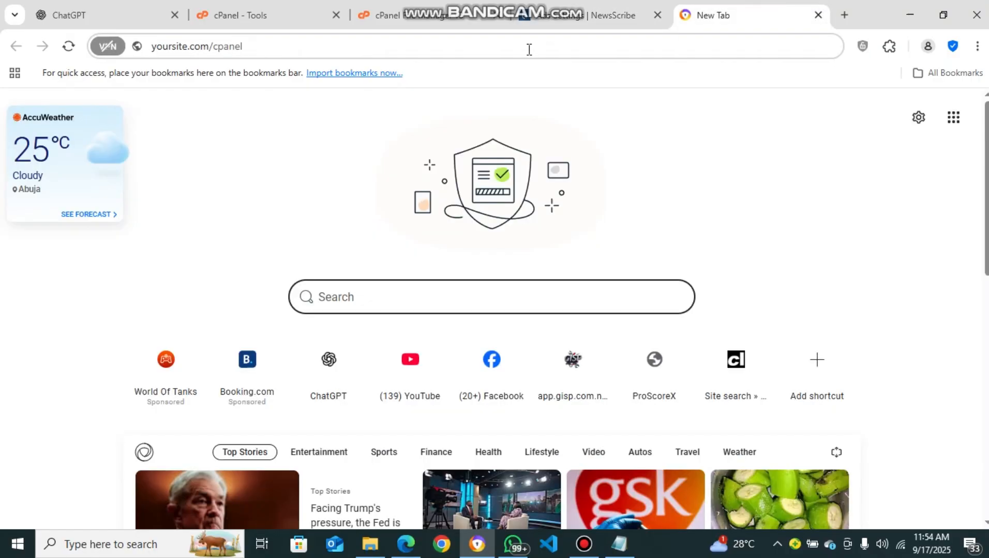
click(529, 49)
text(punch)
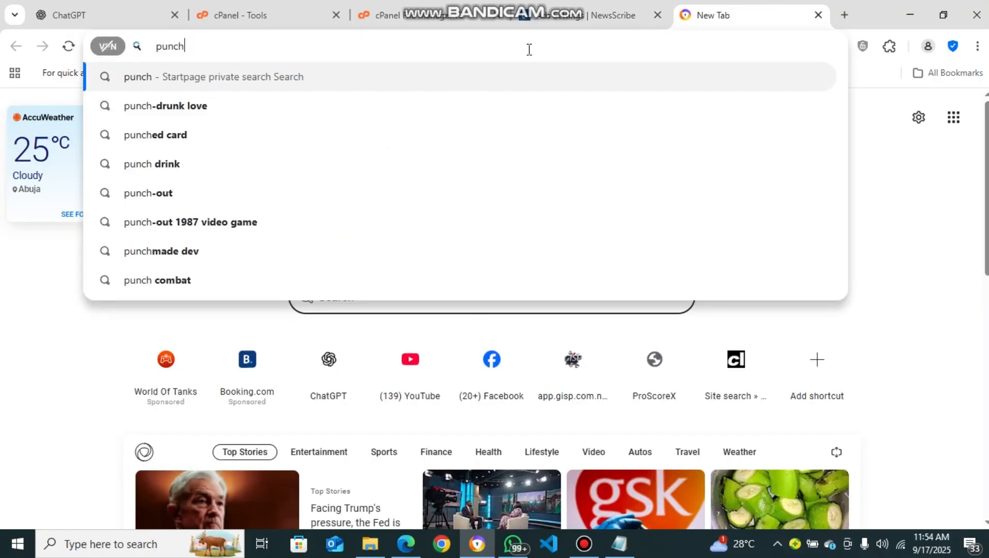
text( news)
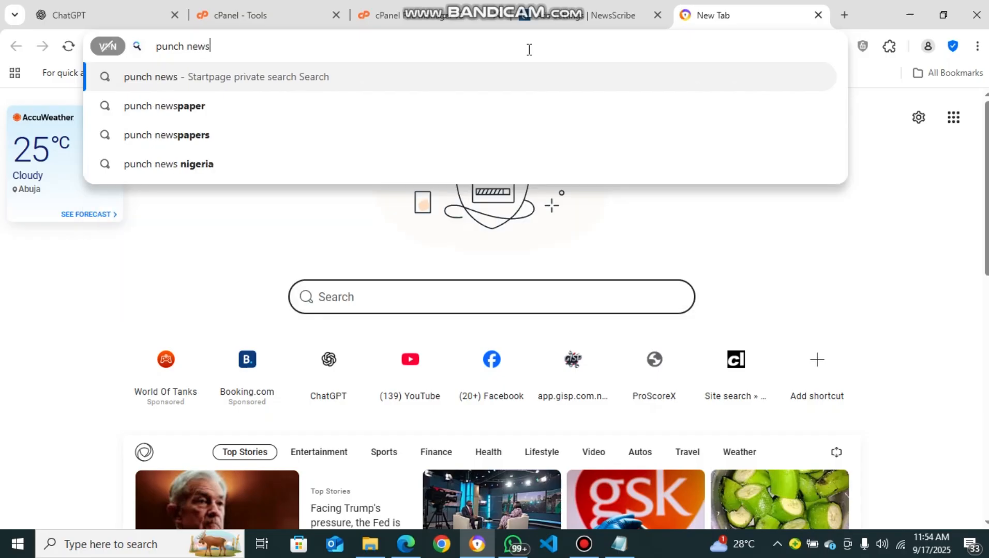
key(Return)
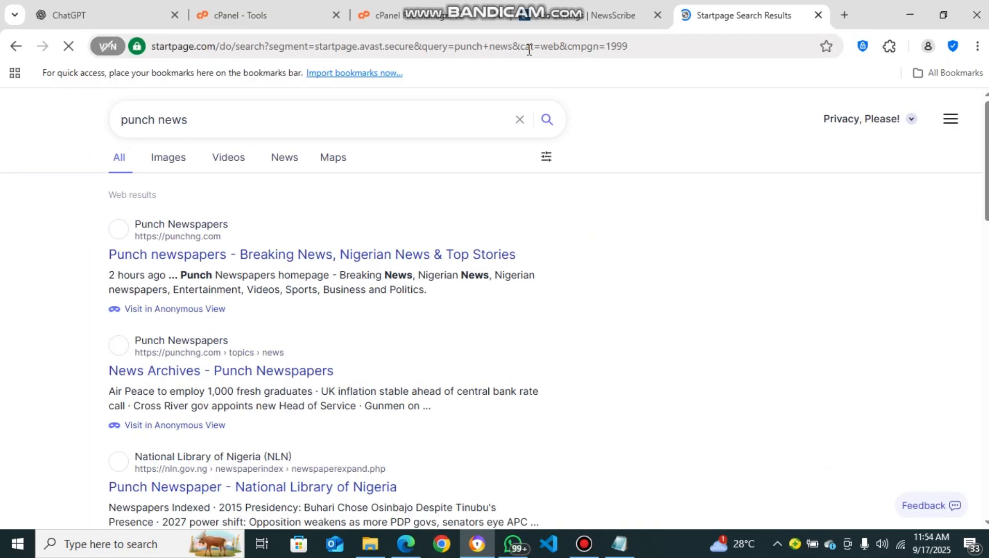
click(178, 253)
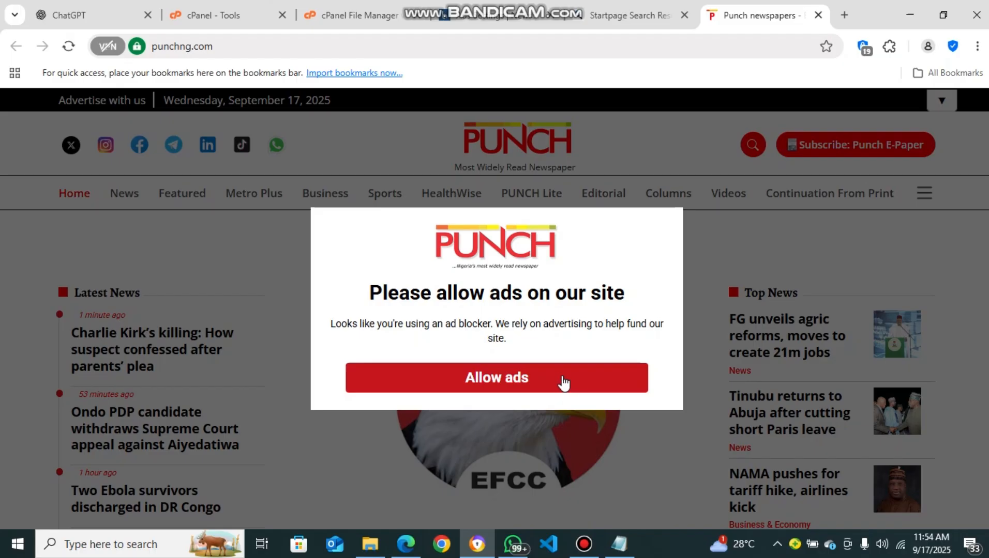
Allow ads on punchng.com, copy its address, and bring Edge back to the front.
click(563, 383)
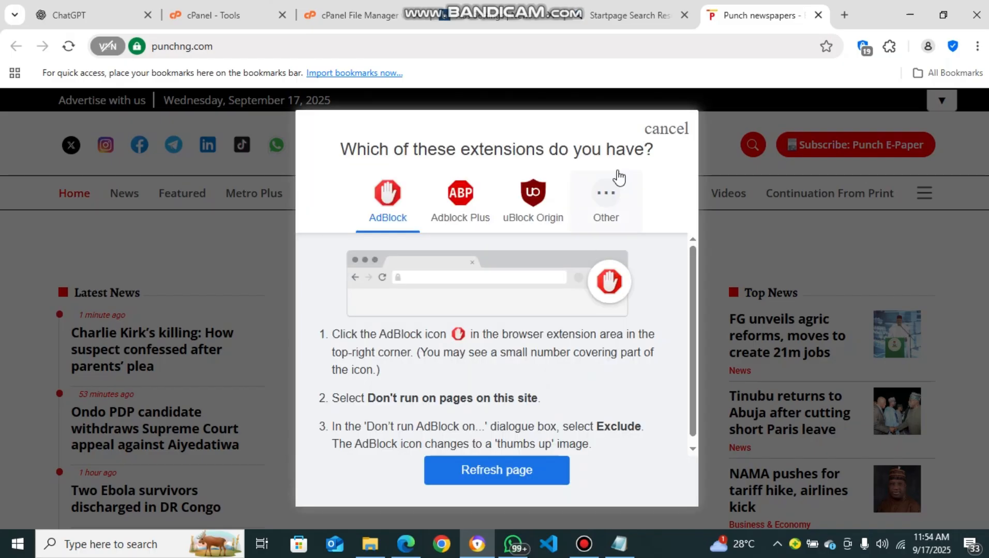
click(680, 129)
click(304, 51)
key(ctrl+c)
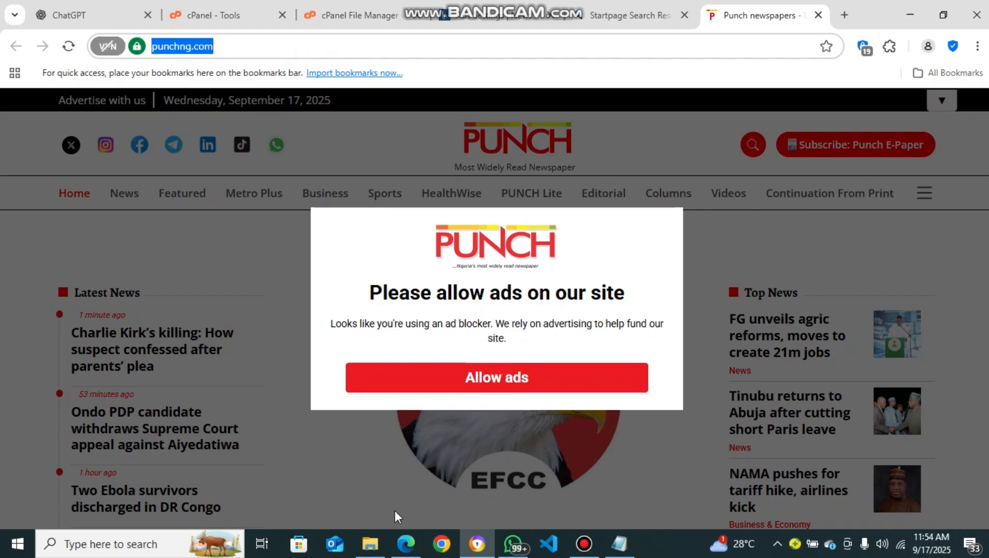
click(406, 544)
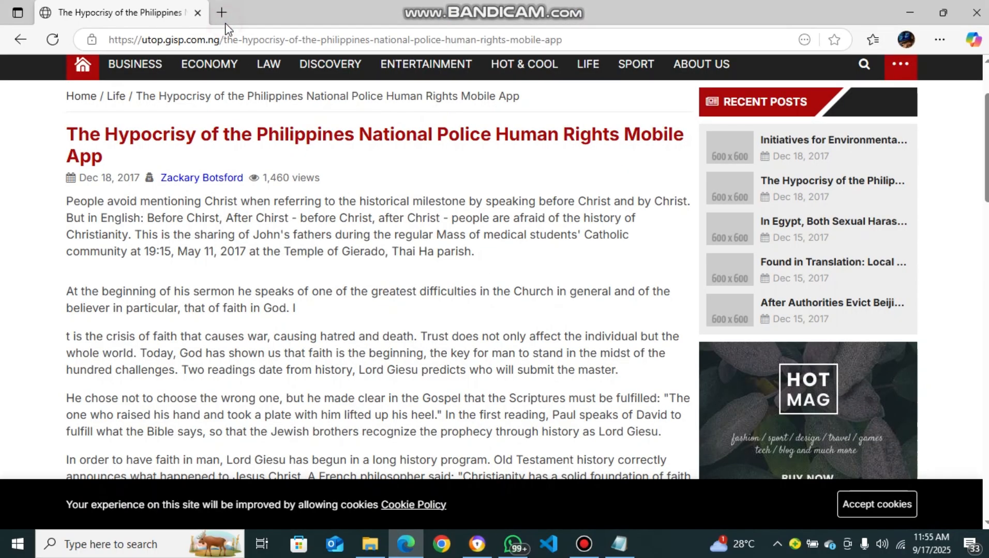
click(217, 0)
key(ctrl+v)
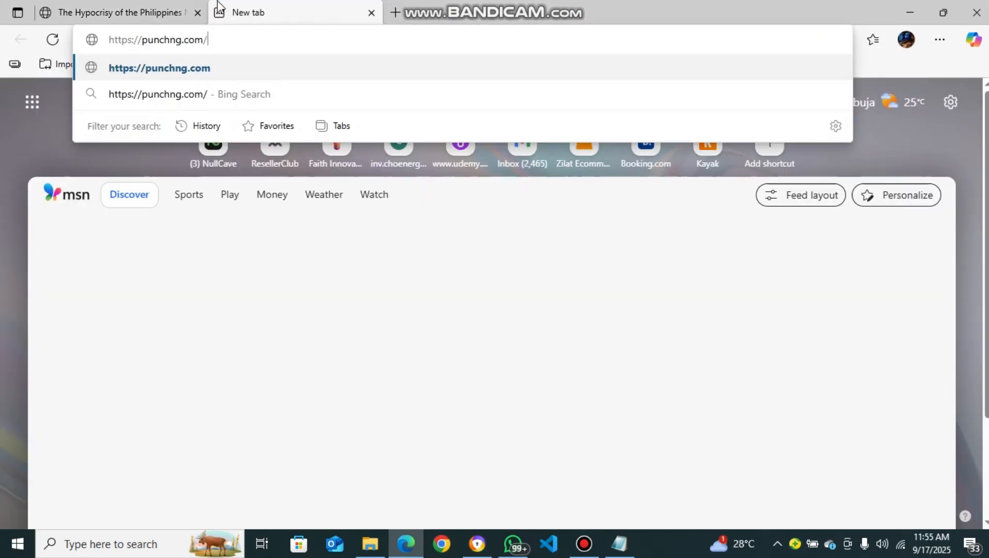
key(Return)
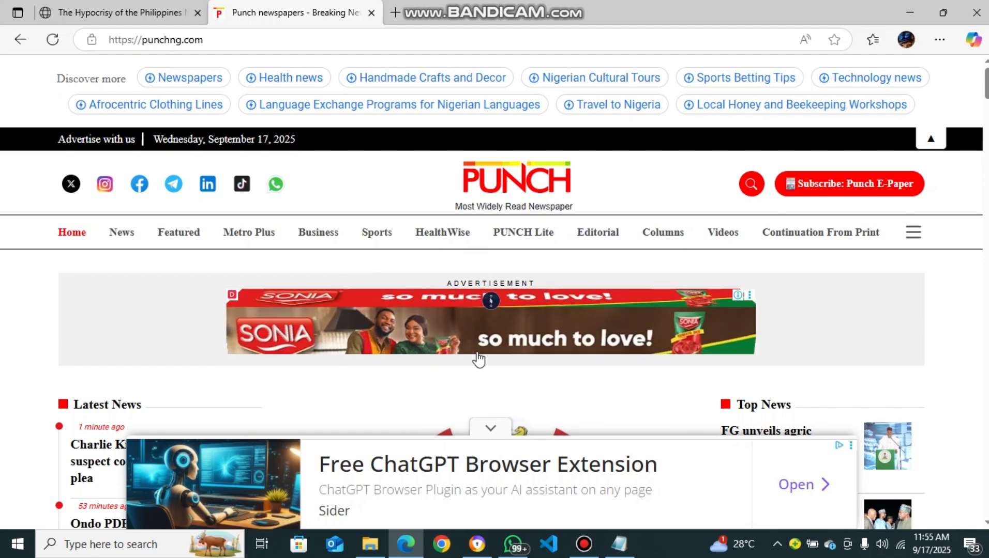
scroll(453, 362, down, 2)
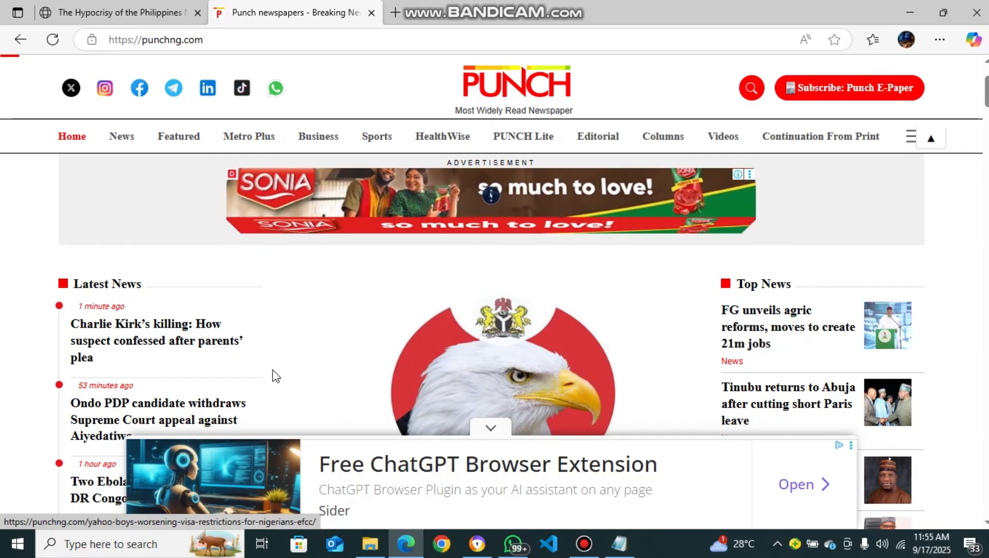
scroll(273, 370, down, 2)
Open 'Ondo PDP candidate withdraws Supreme Court appeal against Aiyedatiwa', dismiss the ad, and read it.
click(160, 279)
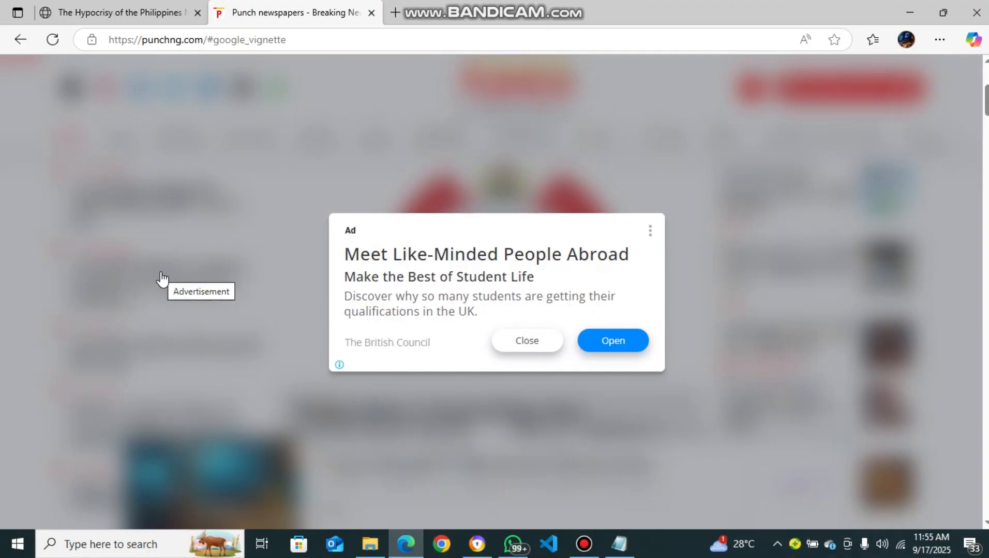
click(520, 342)
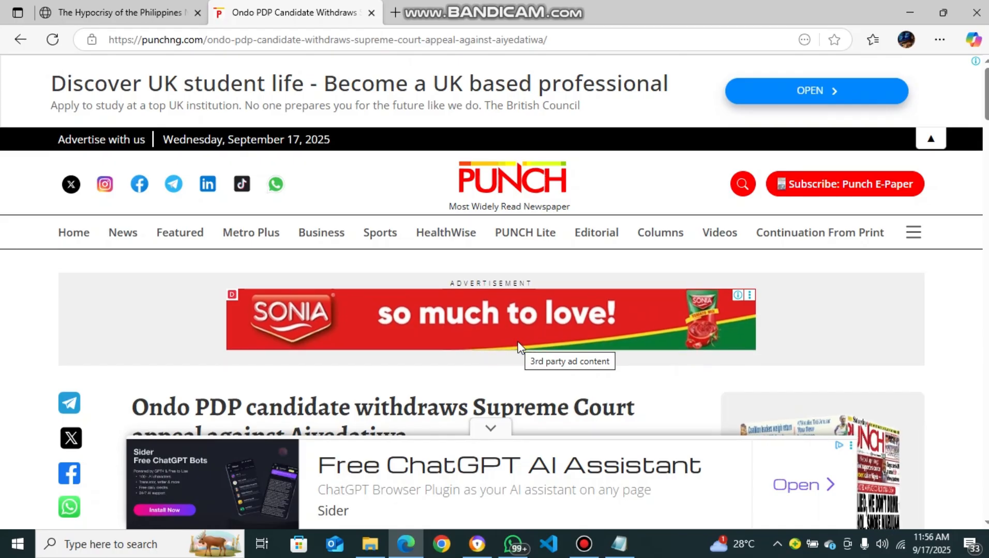
scroll(366, 342, down, 10)
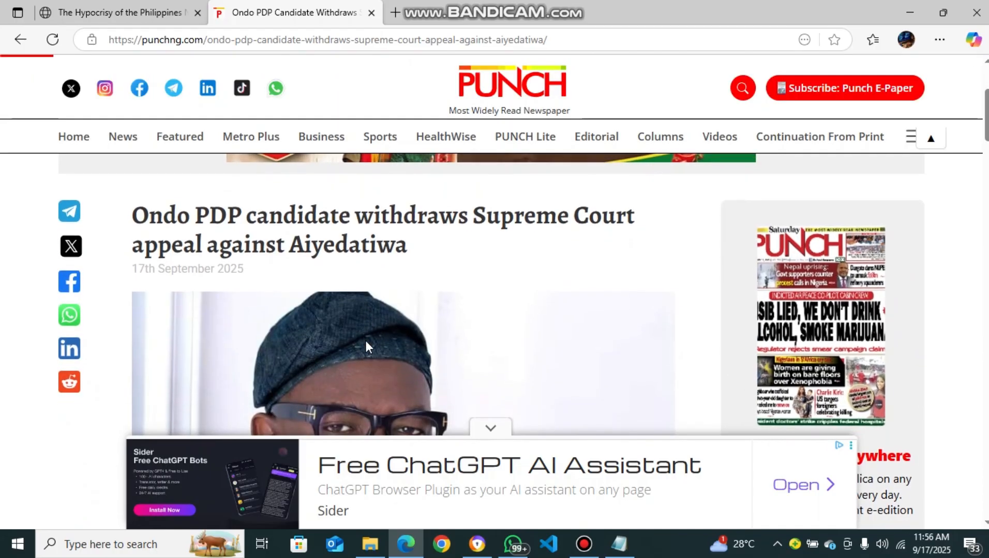
scroll(368, 345, down, 6)
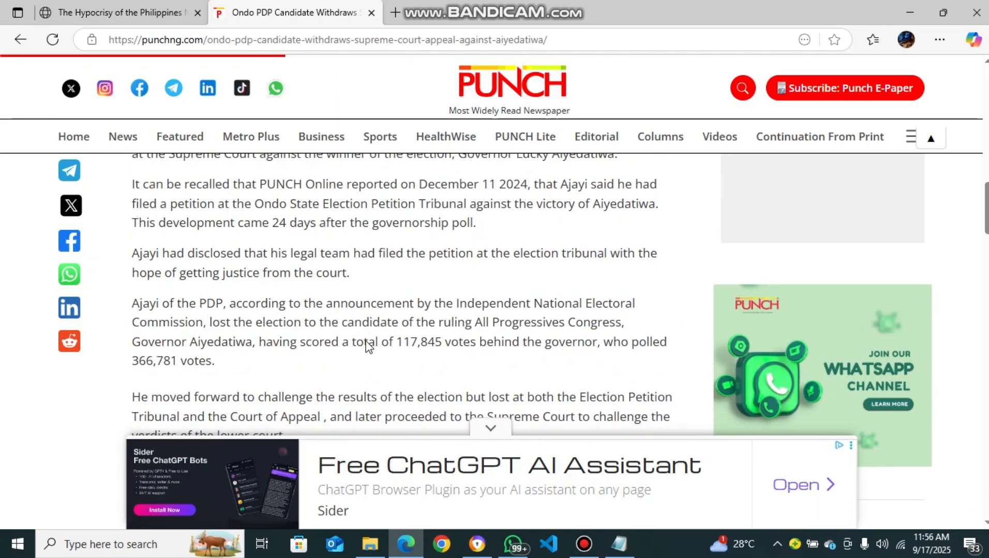
scroll(367, 348, down, 2)
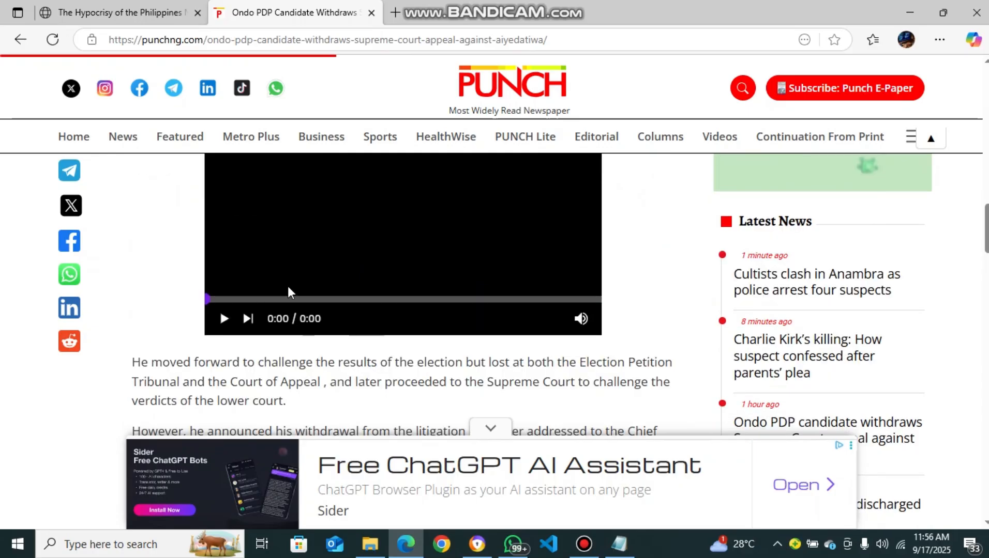
scroll(373, 288, up, 2)
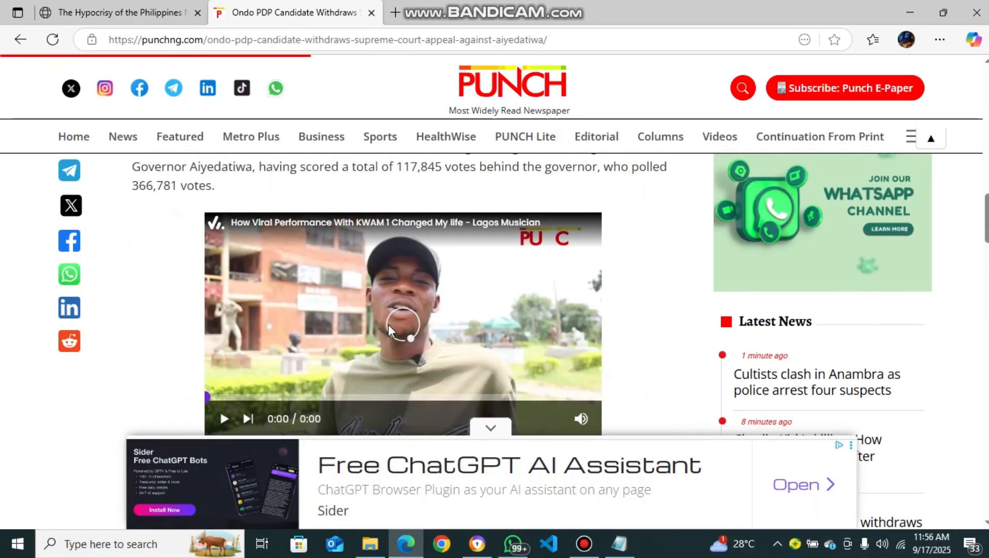
scroll(424, 310, down, 20)
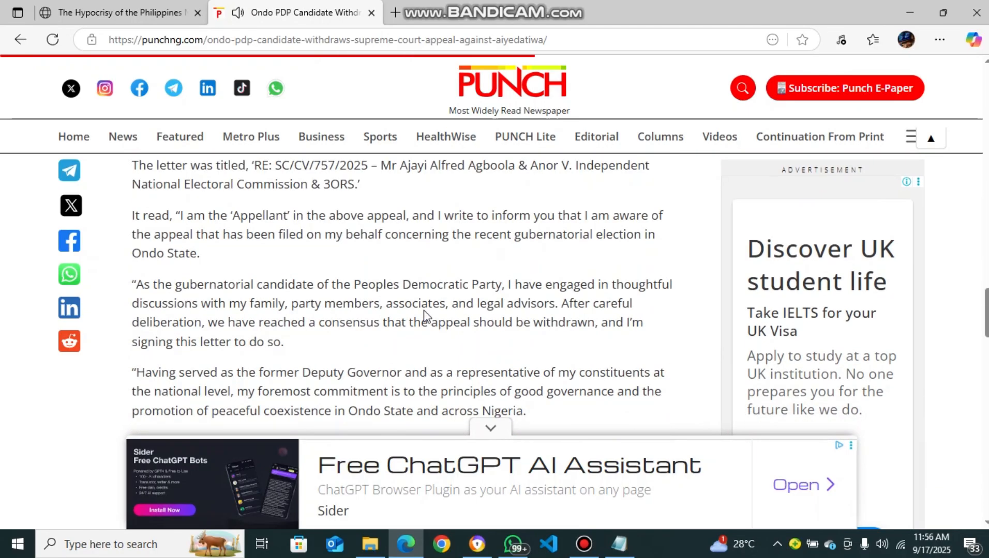
scroll(424, 310, down, 15)
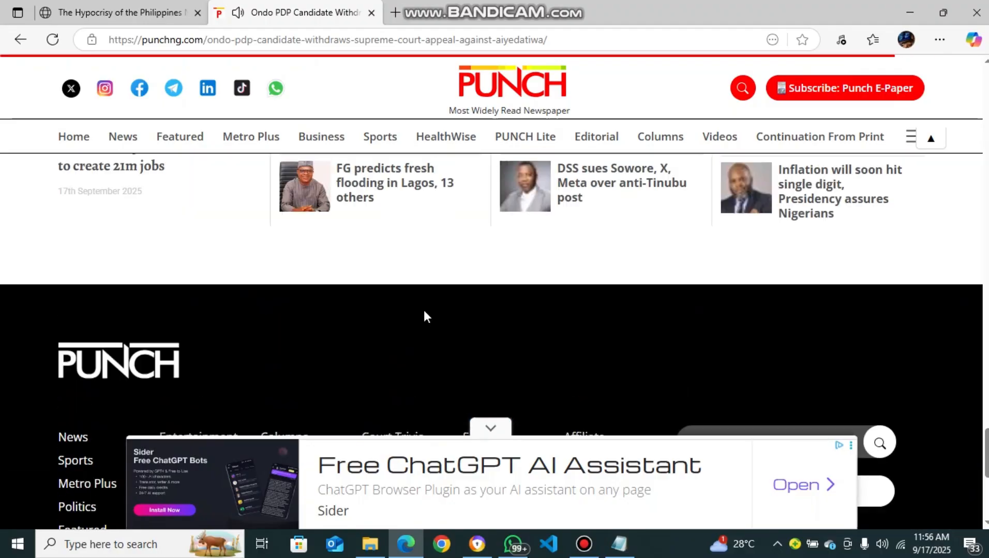
scroll(424, 310, up, 20)
scroll(424, 310, up, 15)
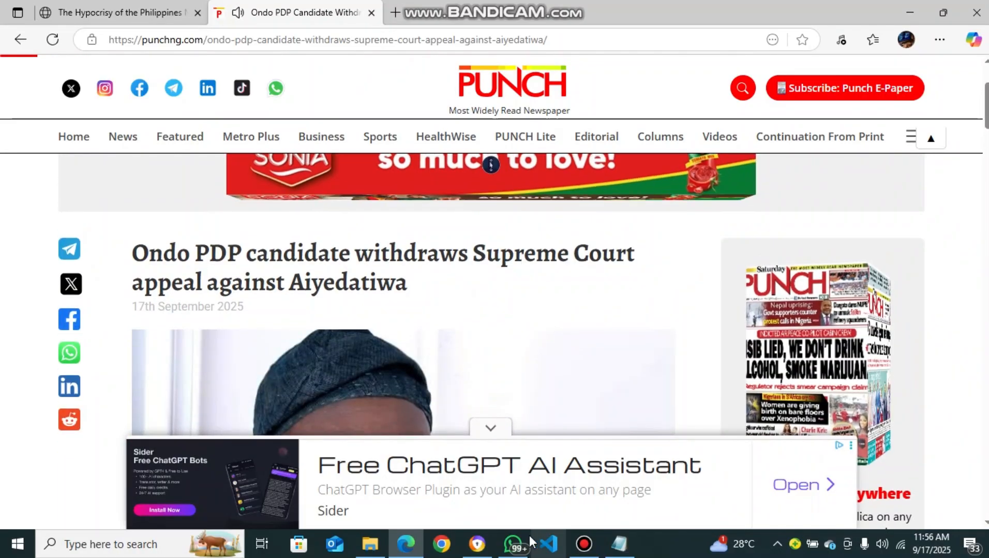
Open the Google AdSense link from Chrome's Ads Settings page in a new tab and view it.
click(476, 544)
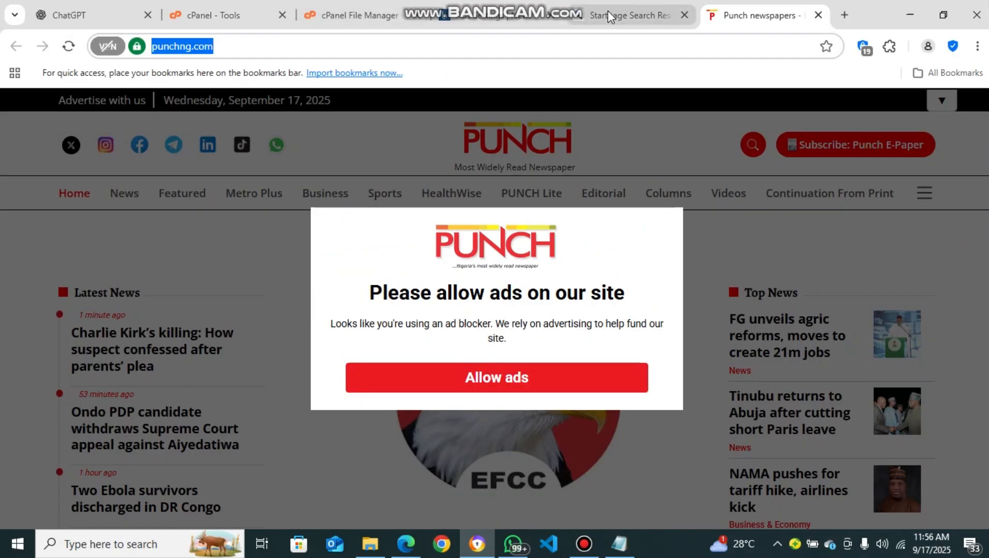
click(479, 7)
scroll(512, 332, down, 2)
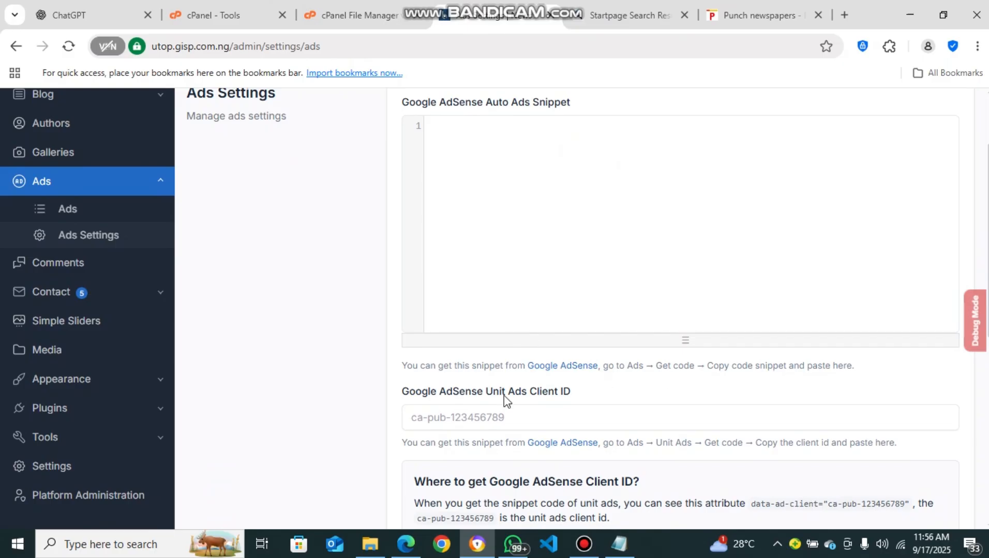
right_click(562, 368)
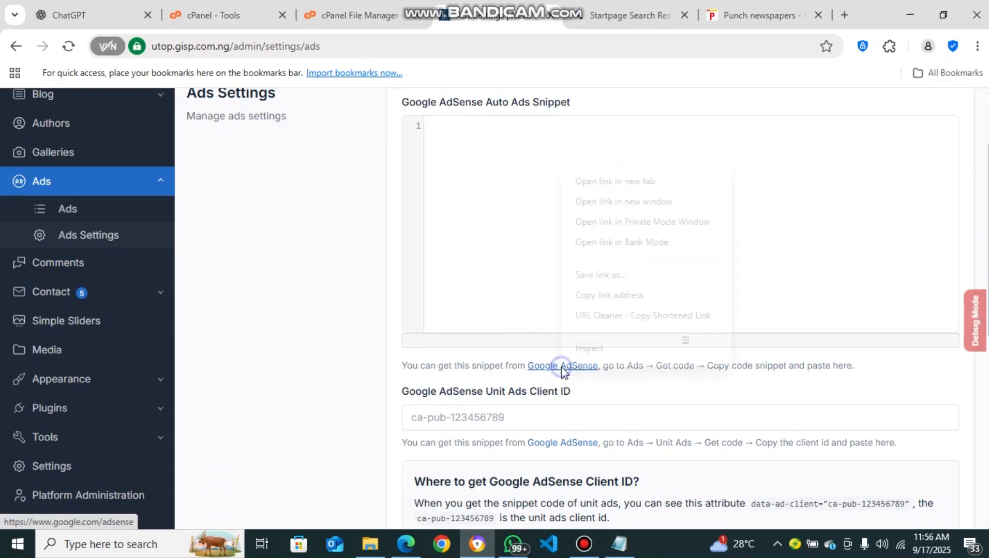
click(614, 183)
click(541, 16)
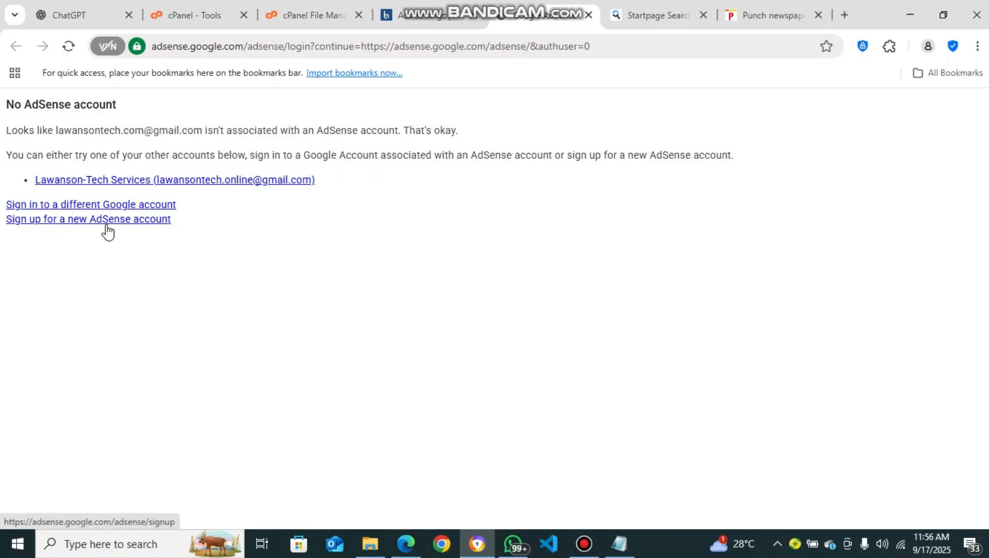
Highlight the AdSense sign-up text, then return to the Ads Settings tab with empty AdSense fields.
drag(206, 236, 5, 227)
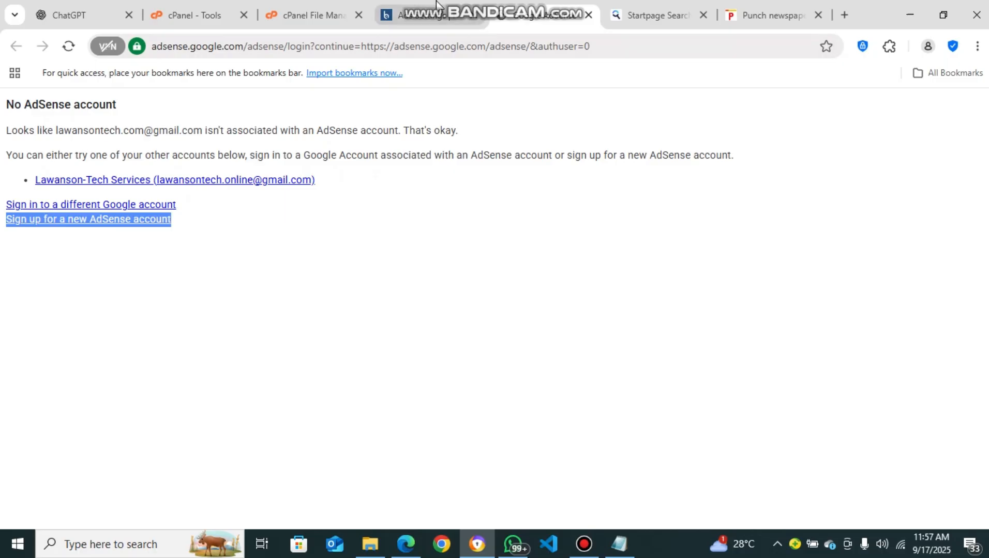
click(434, 16)
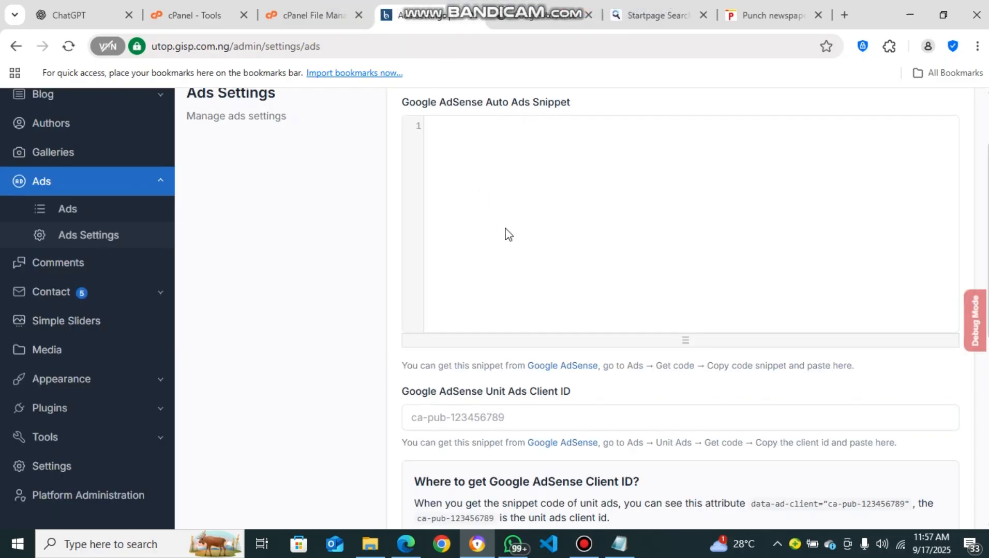
Save the ads settings and open the Ads list with its single published Header ad.
scroll(509, 235, down, 2)
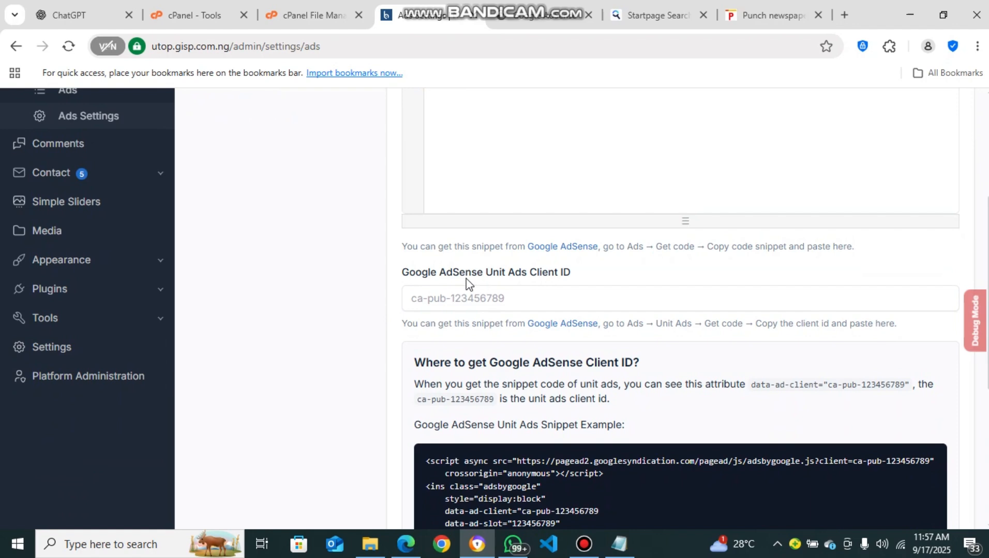
scroll(487, 299, down, 2)
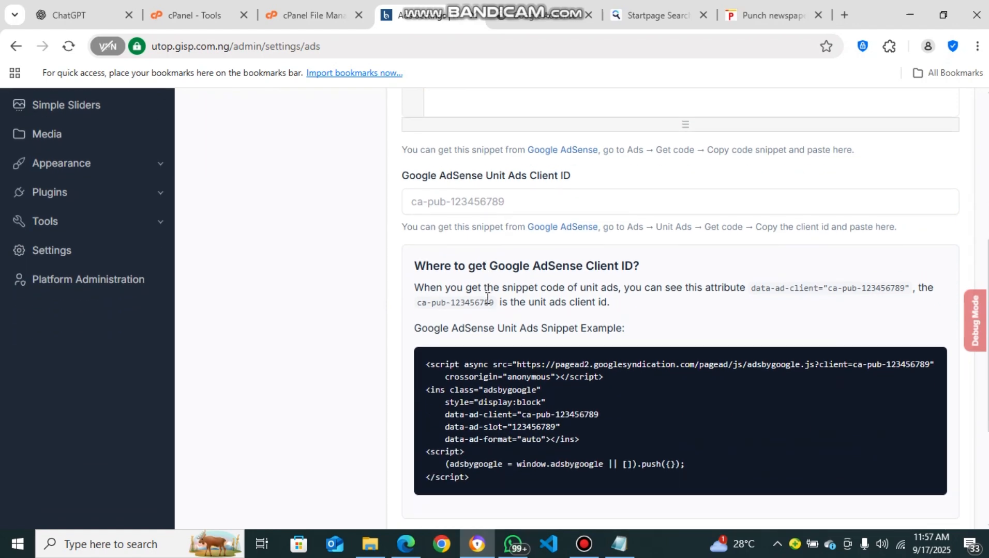
scroll(590, 304, down, 2)
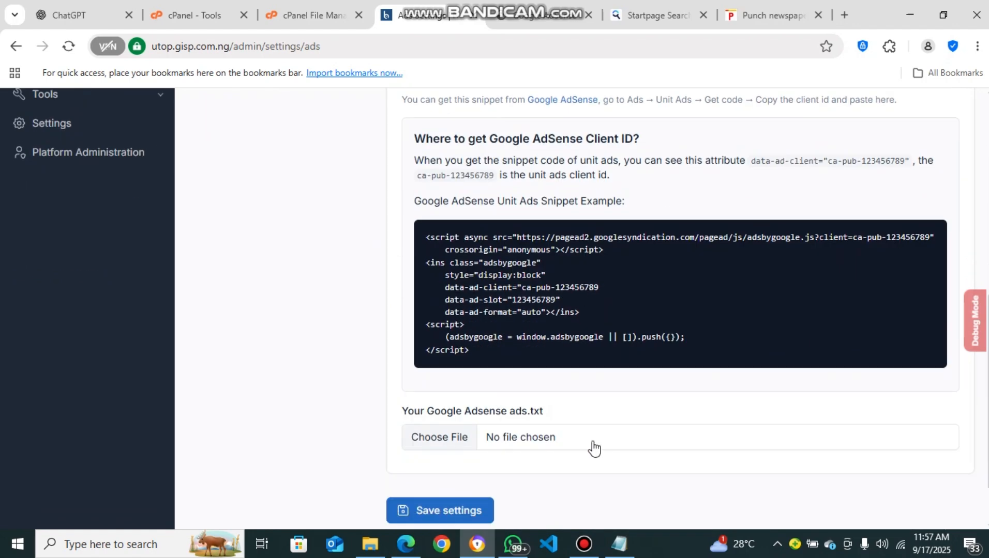
scroll(592, 448, down, 1)
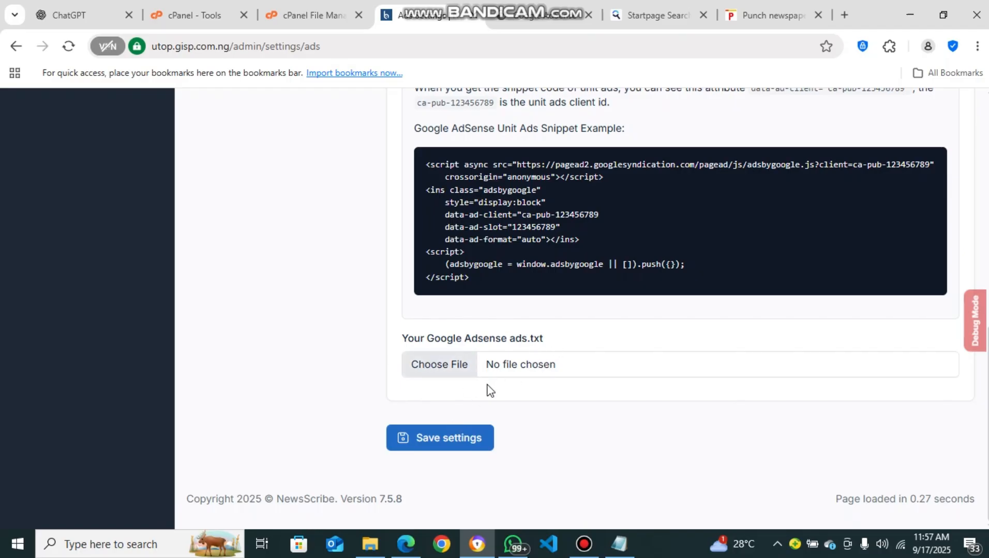
click(479, 436)
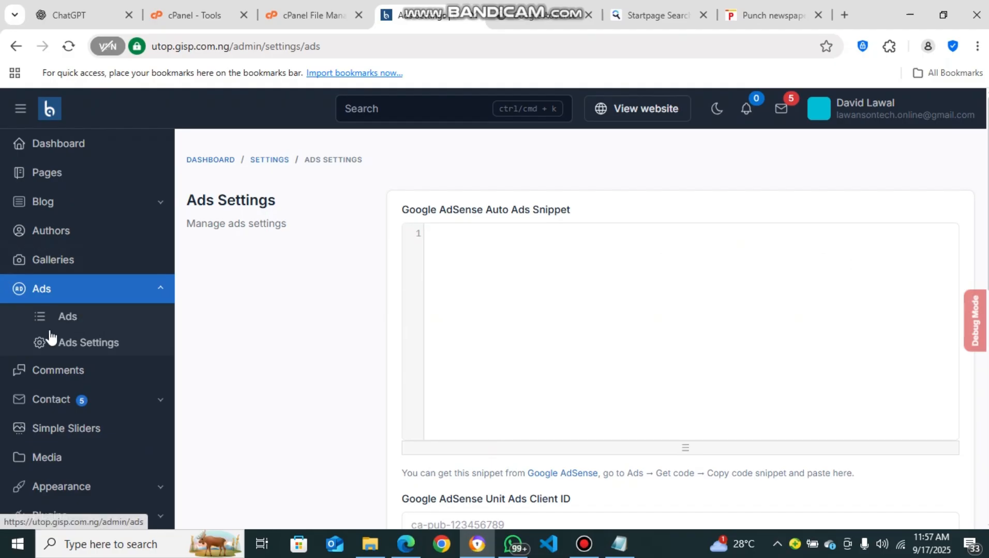
click(72, 317)
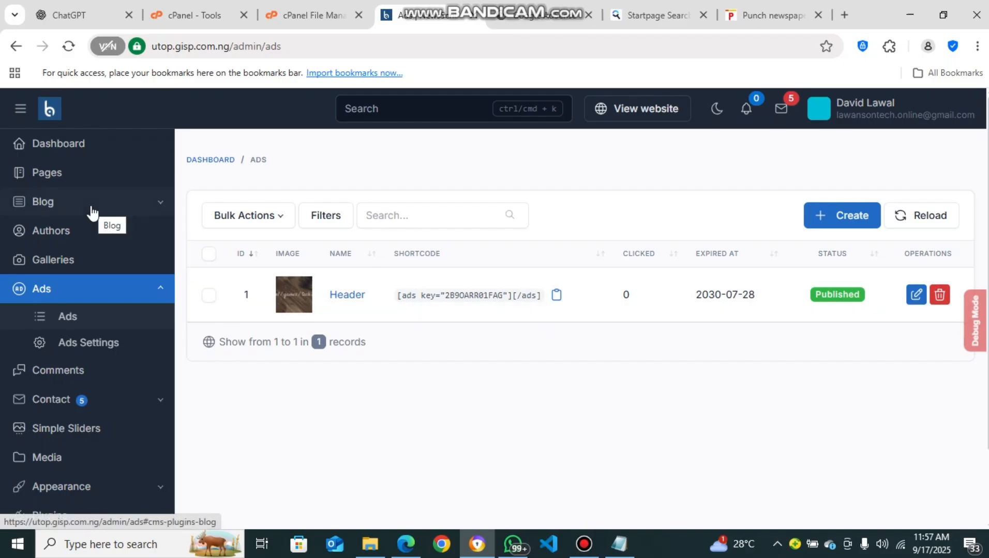
From the Dashboard go to Blog > Posts, create a new post, and scroll the empty form.
click(77, 155)
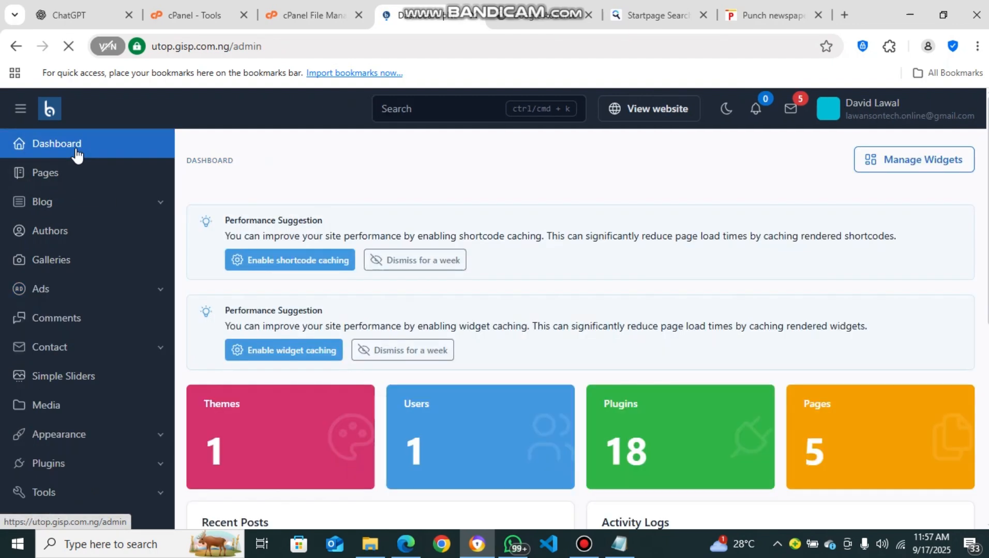
click(160, 204)
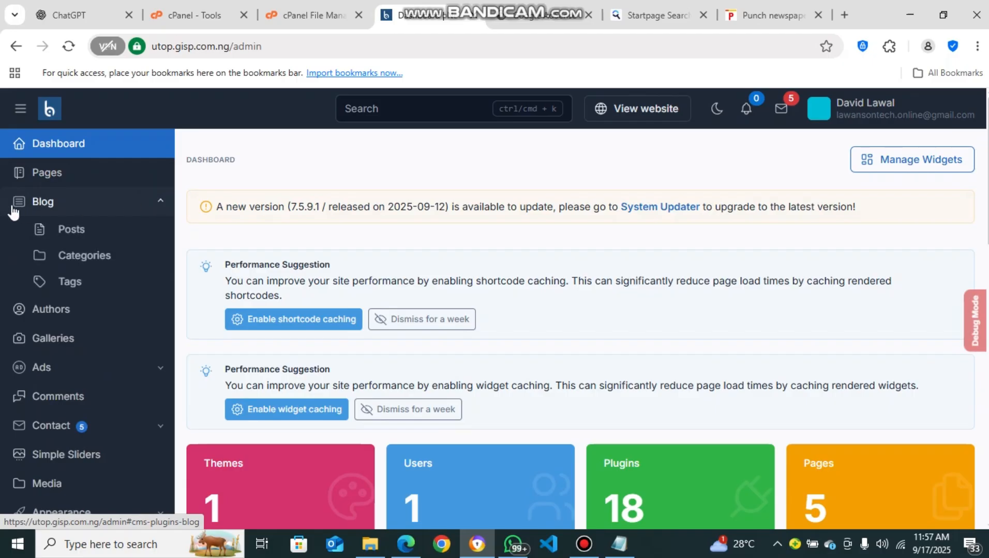
click(62, 239)
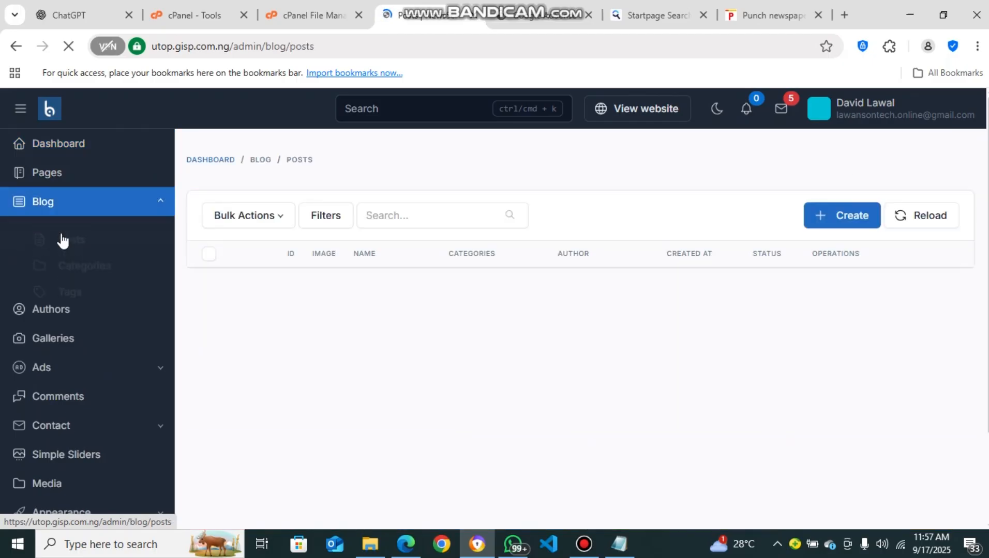
click(847, 215)
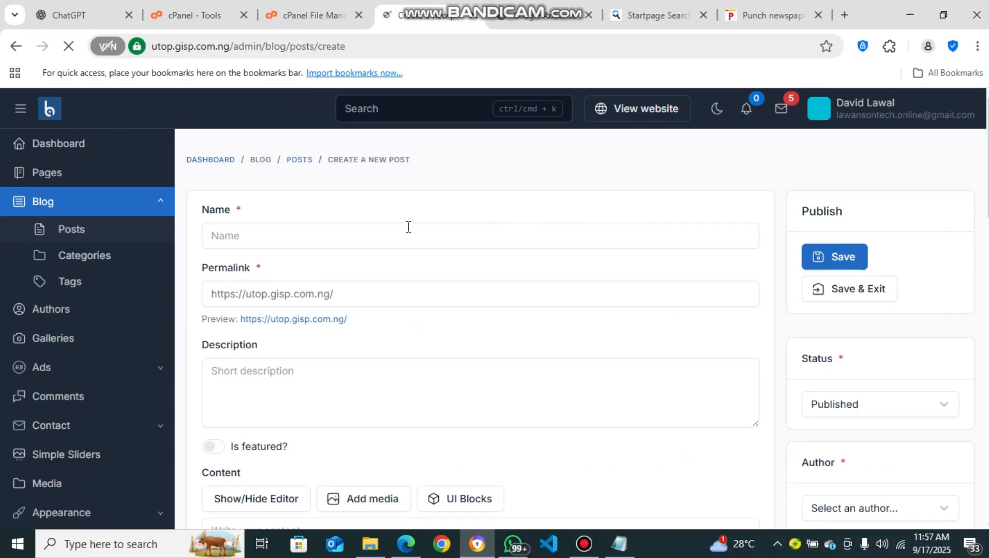
scroll(221, 237, down, 3)
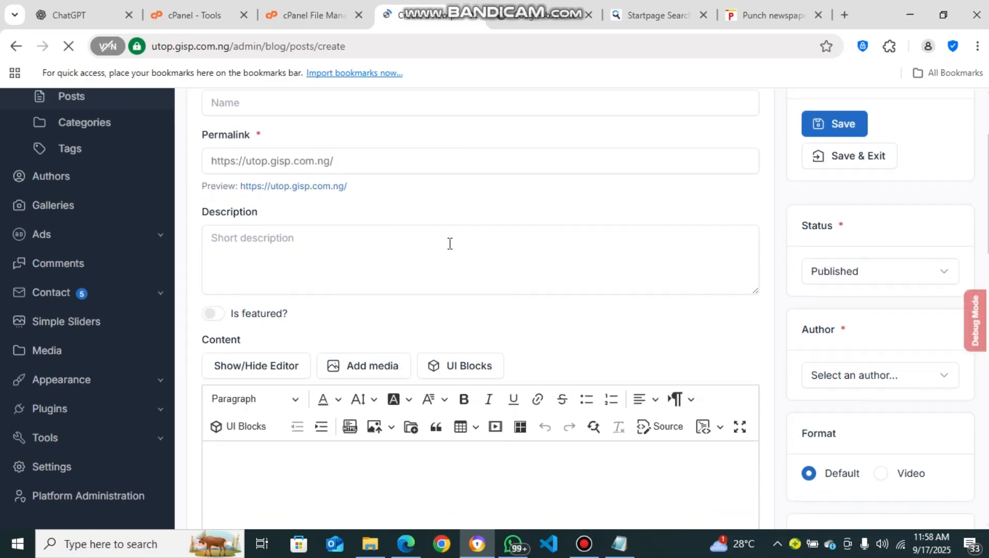
scroll(414, 259, down, 3)
scroll(373, 286, down, 3)
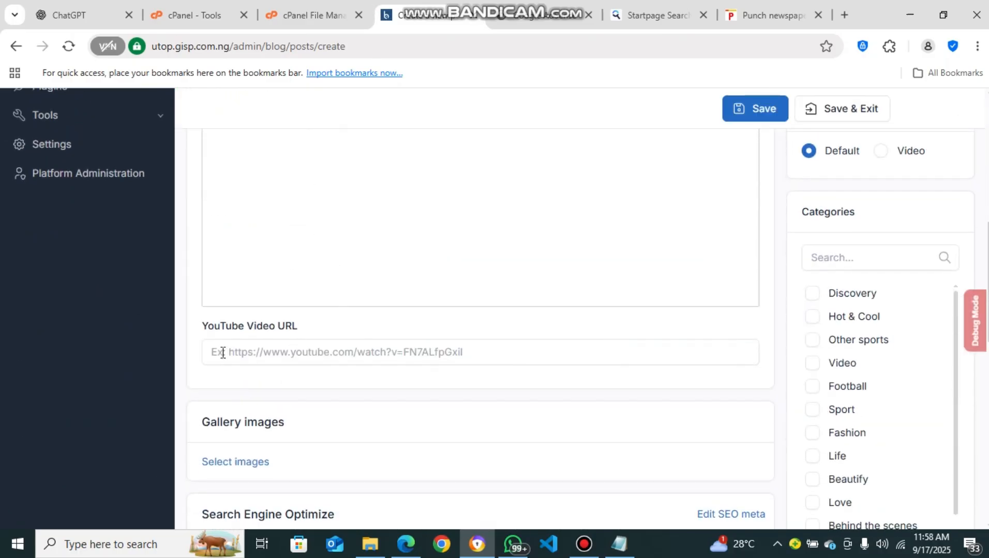
scroll(301, 357, down, 2)
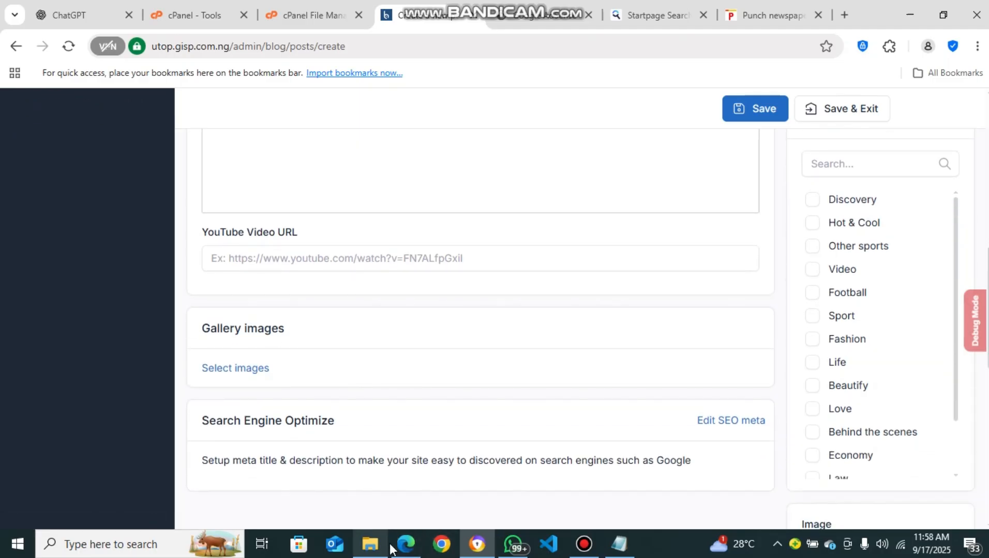
Glance over the Punch newspaper article in Edge.
click(405, 544)
scroll(327, 369, down, 5)
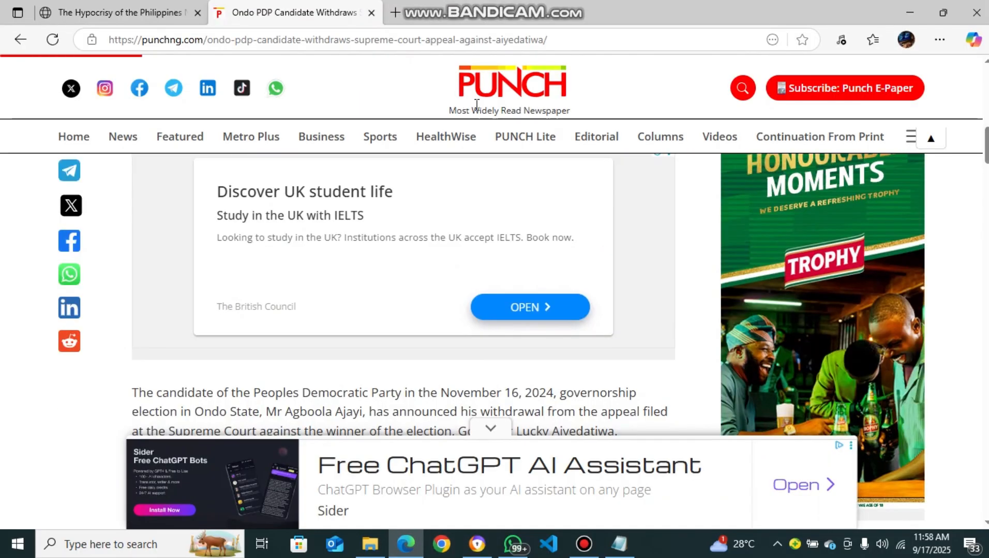
scroll(426, 341, down, 5)
scroll(351, 281, up, 3)
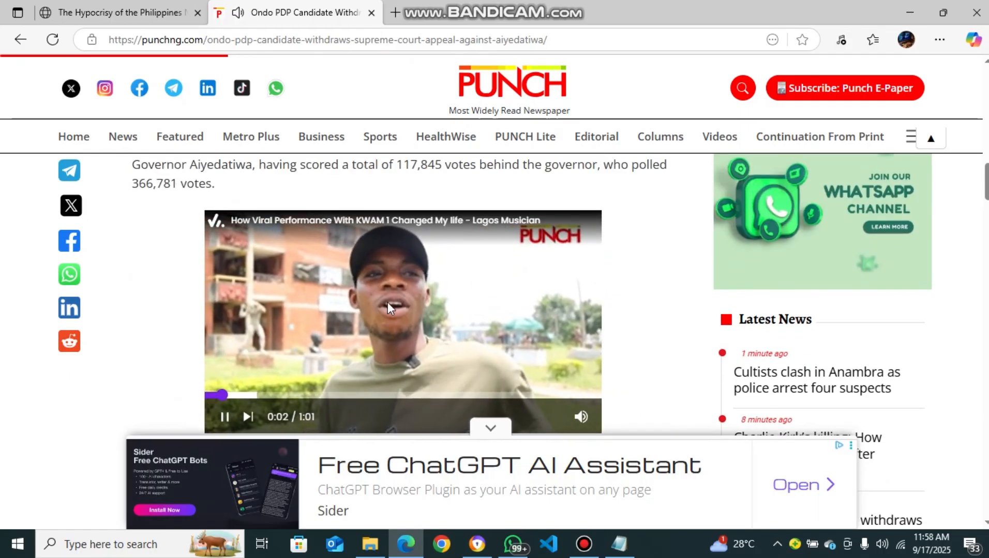
Look through the remaining fields of the empty new-post form, status Published.
key(alt+Tab)
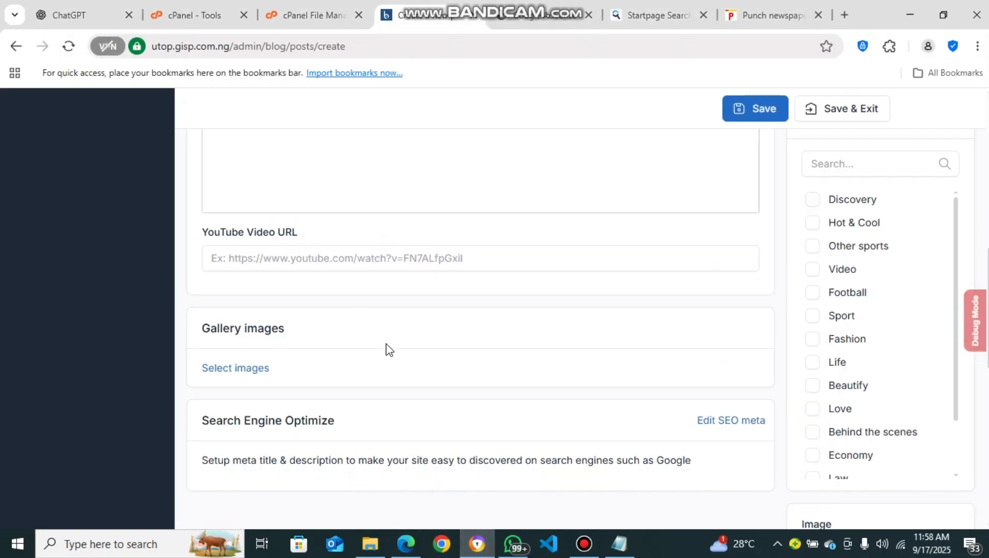
scroll(386, 349, down, 4)
scroll(397, 382, up, 5)
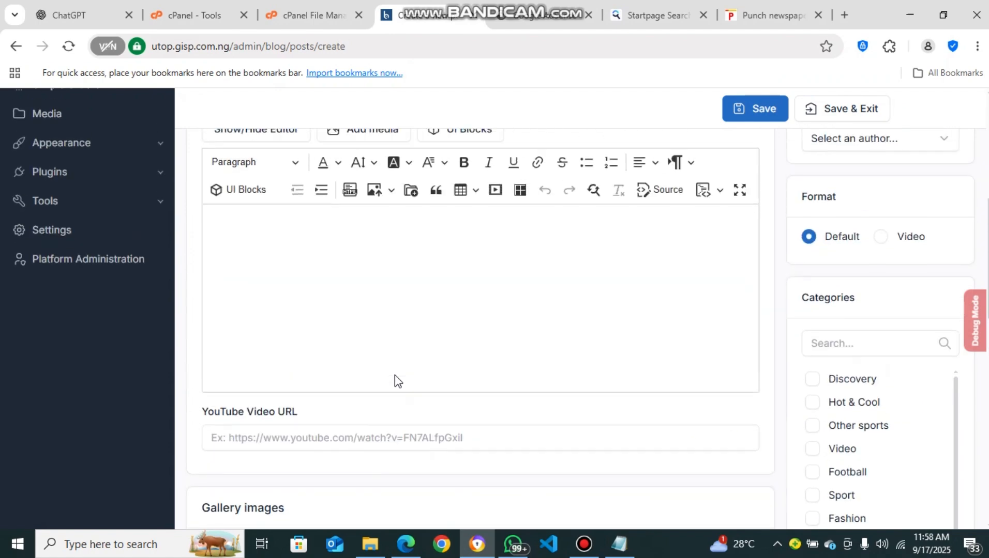
scroll(841, 346, down, 2)
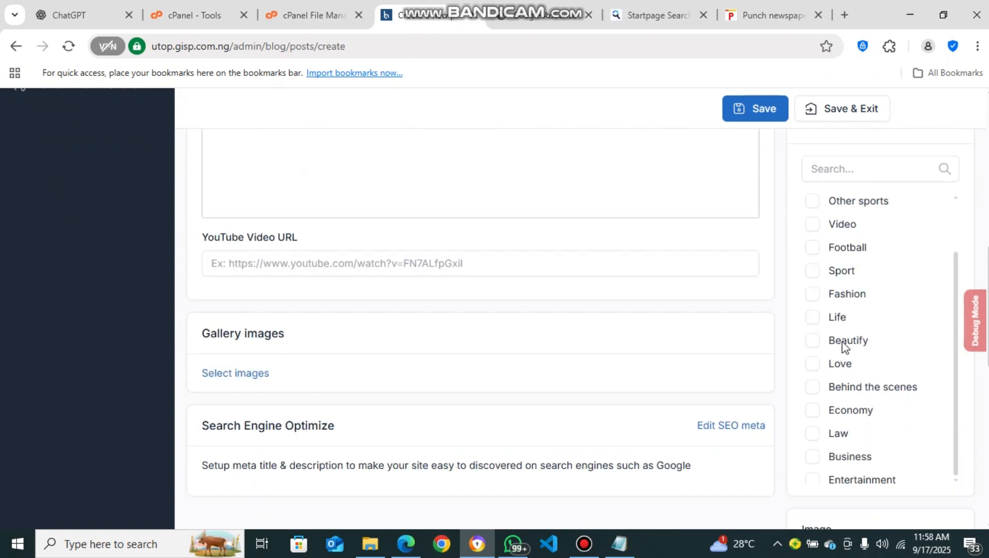
scroll(841, 346, down, 3)
scroll(841, 346, up, 4)
scroll(841, 346, down, 6)
scroll(843, 347, down, 1)
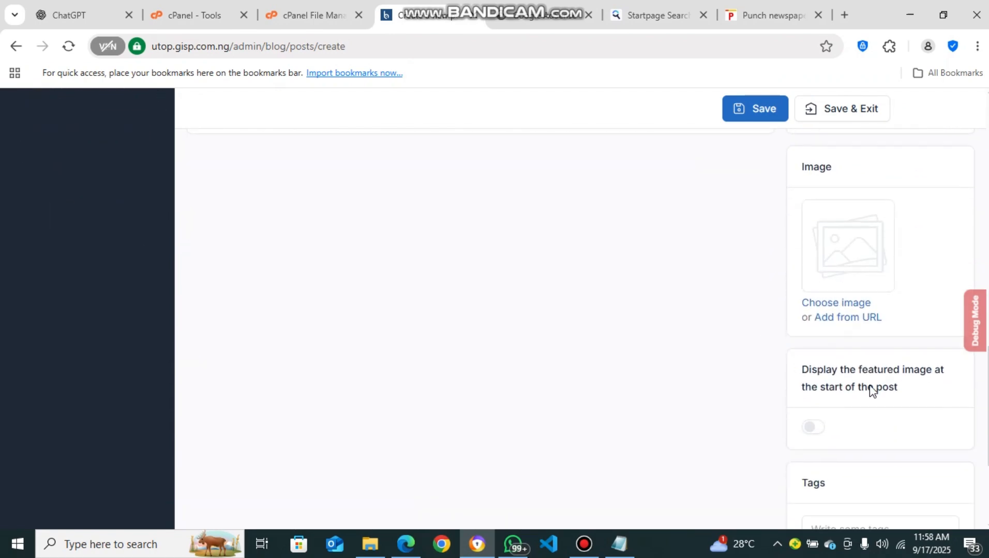
scroll(848, 491, down, 4)
scroll(827, 494, up, 12)
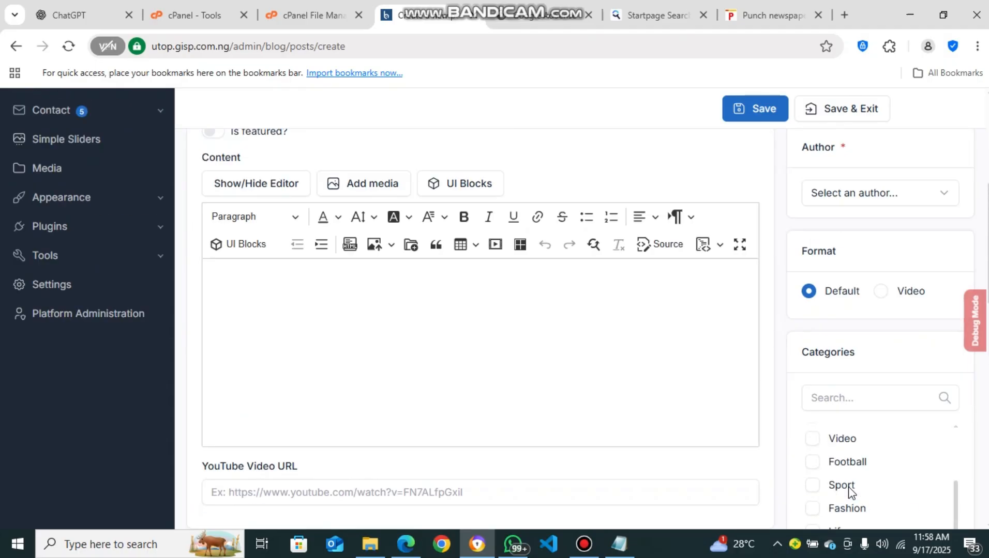
scroll(885, 171, up, 4)
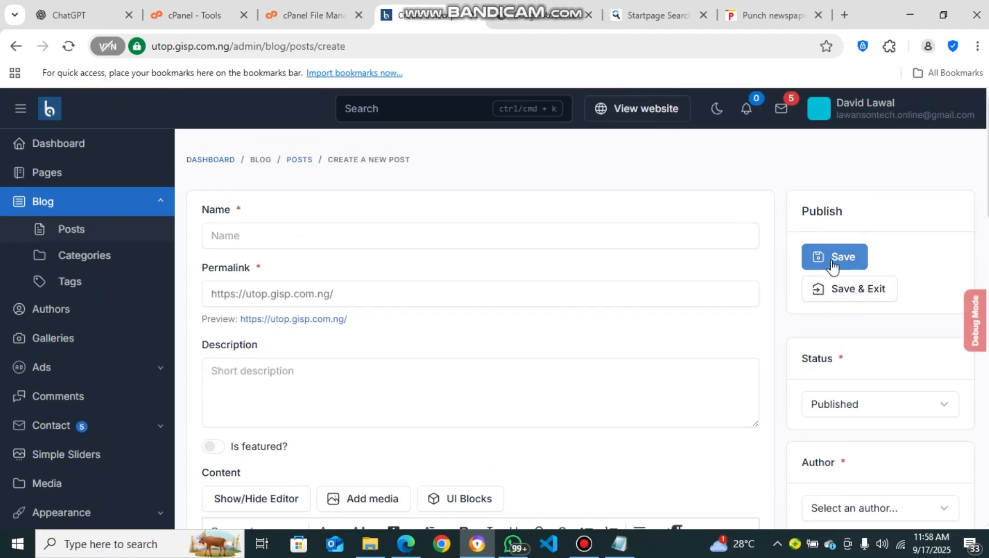
Return to the LaraMag dashboard to scan its stats and activity logs, then bring the Notepad notes forward.
click(41, 146)
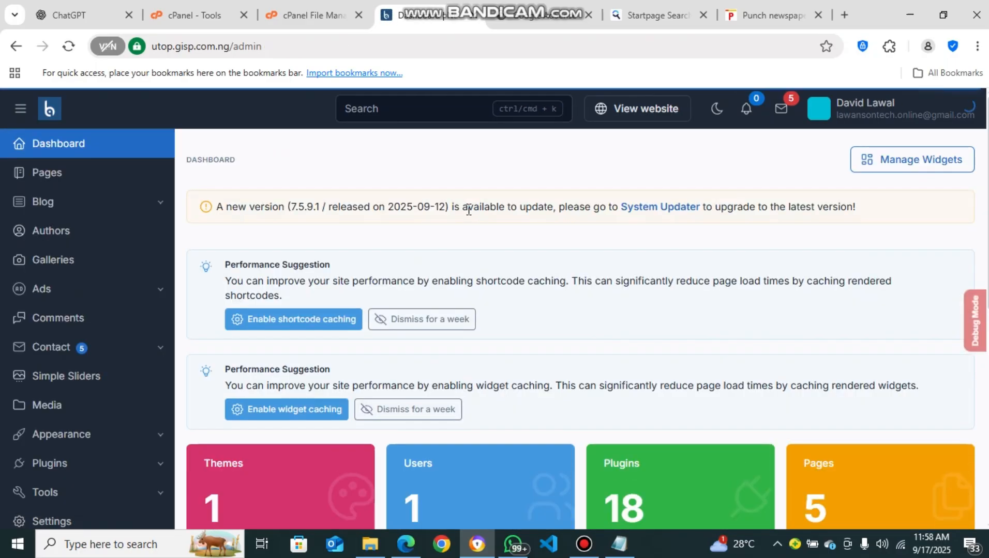
scroll(646, 338, down, 7)
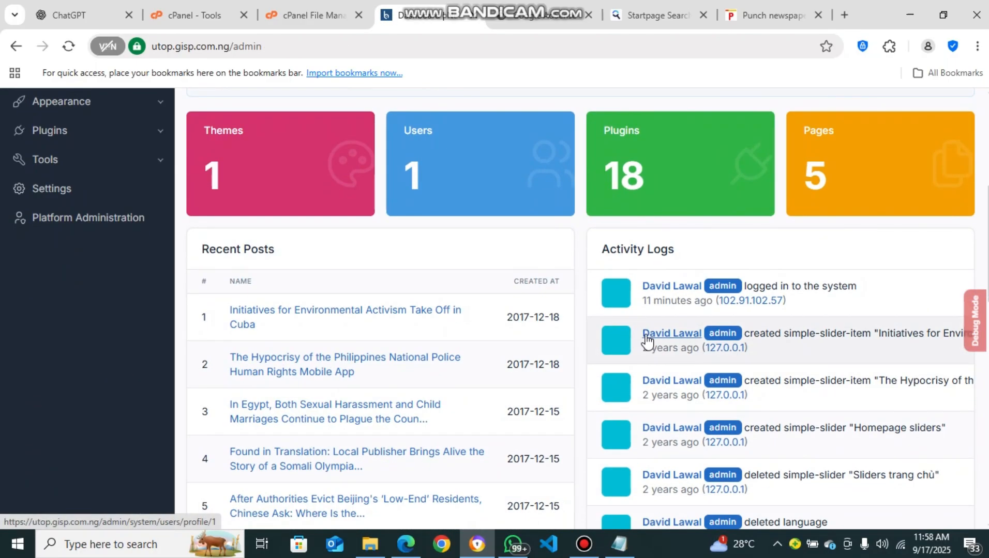
scroll(646, 342, up, 3)
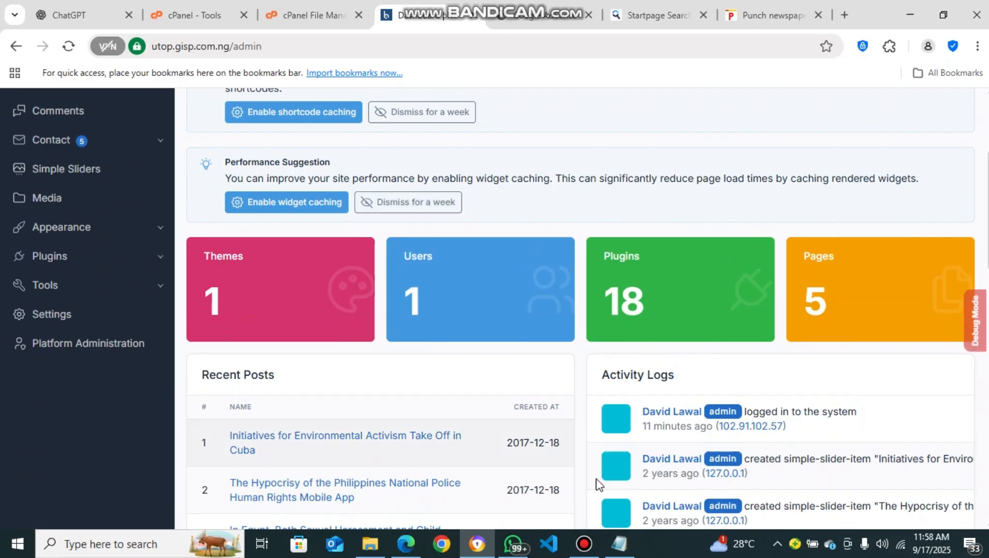
click(619, 544)
click(681, 213)
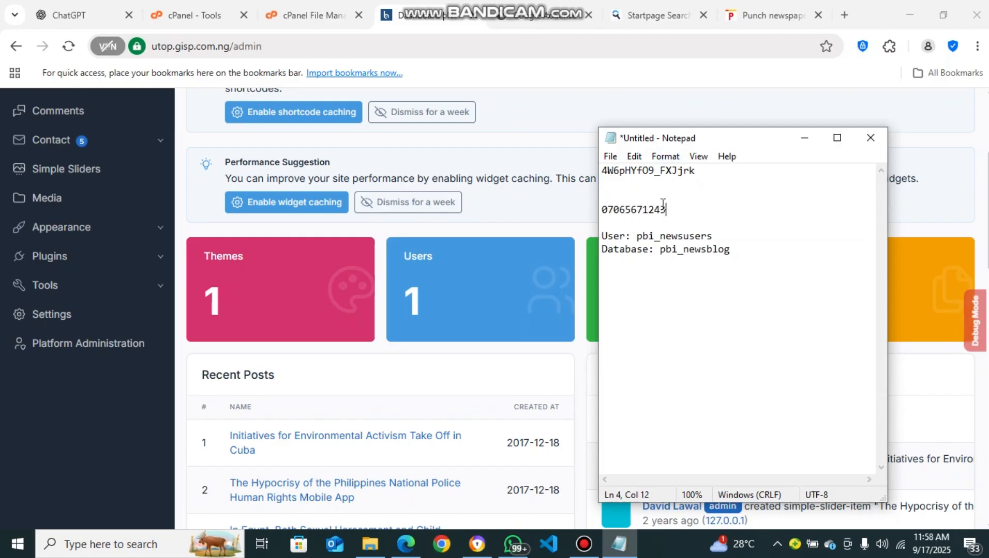
Check the saved phone number and database details in Notepad, then bring up the Bandicam recorder.
drag(630, 217, 602, 216)
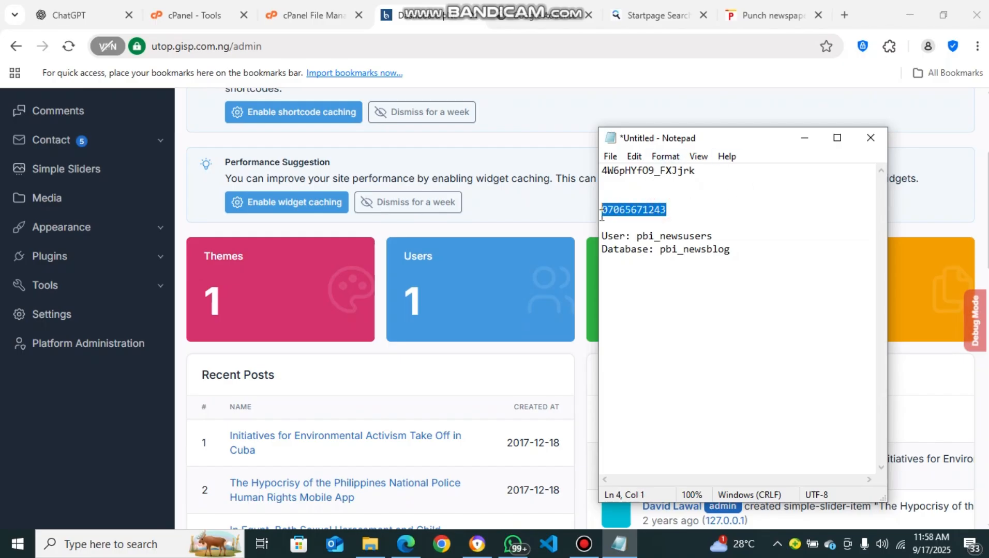
click(766, 255)
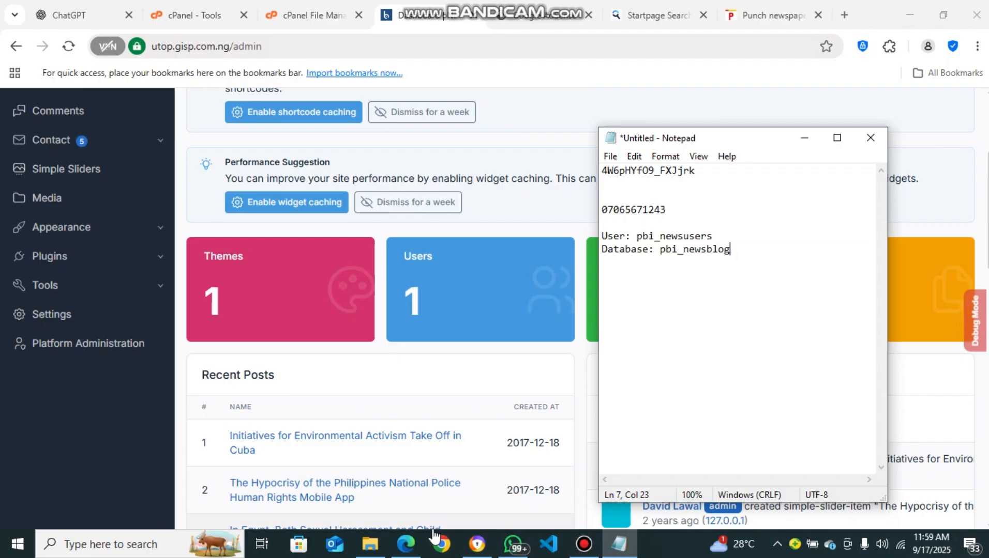
click(584, 544)
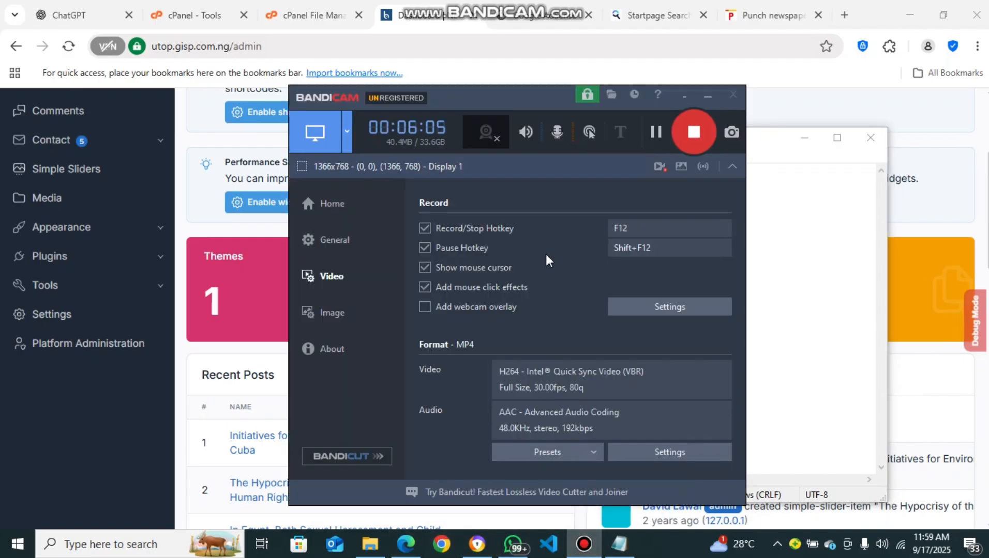